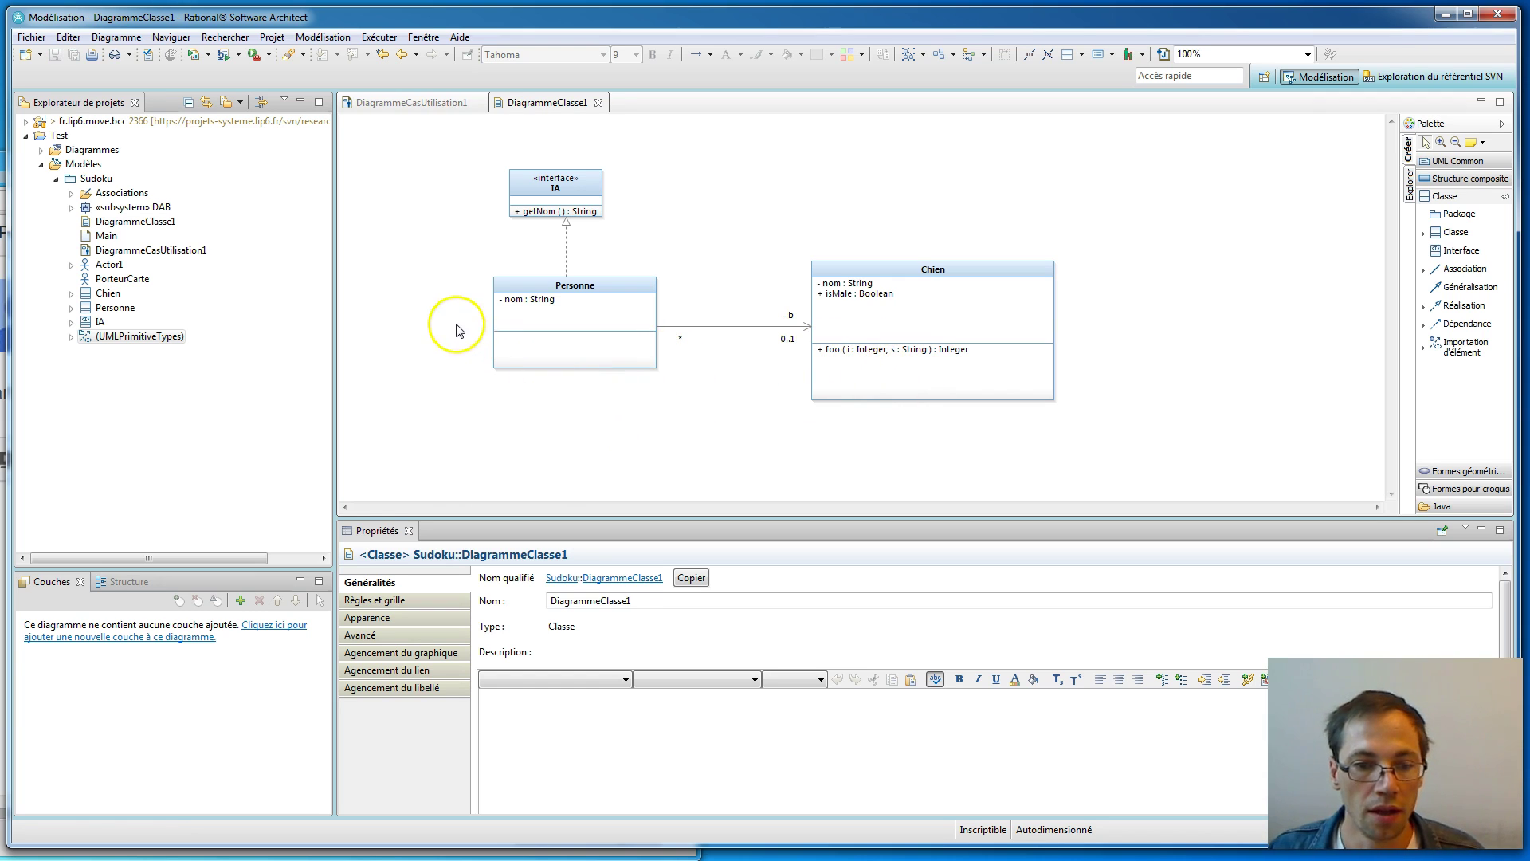
Step: Add a sequence diagram to the Sudoku package and name it InvokeFoo
{"action": "right_click", "coordinate": [109, 182]}
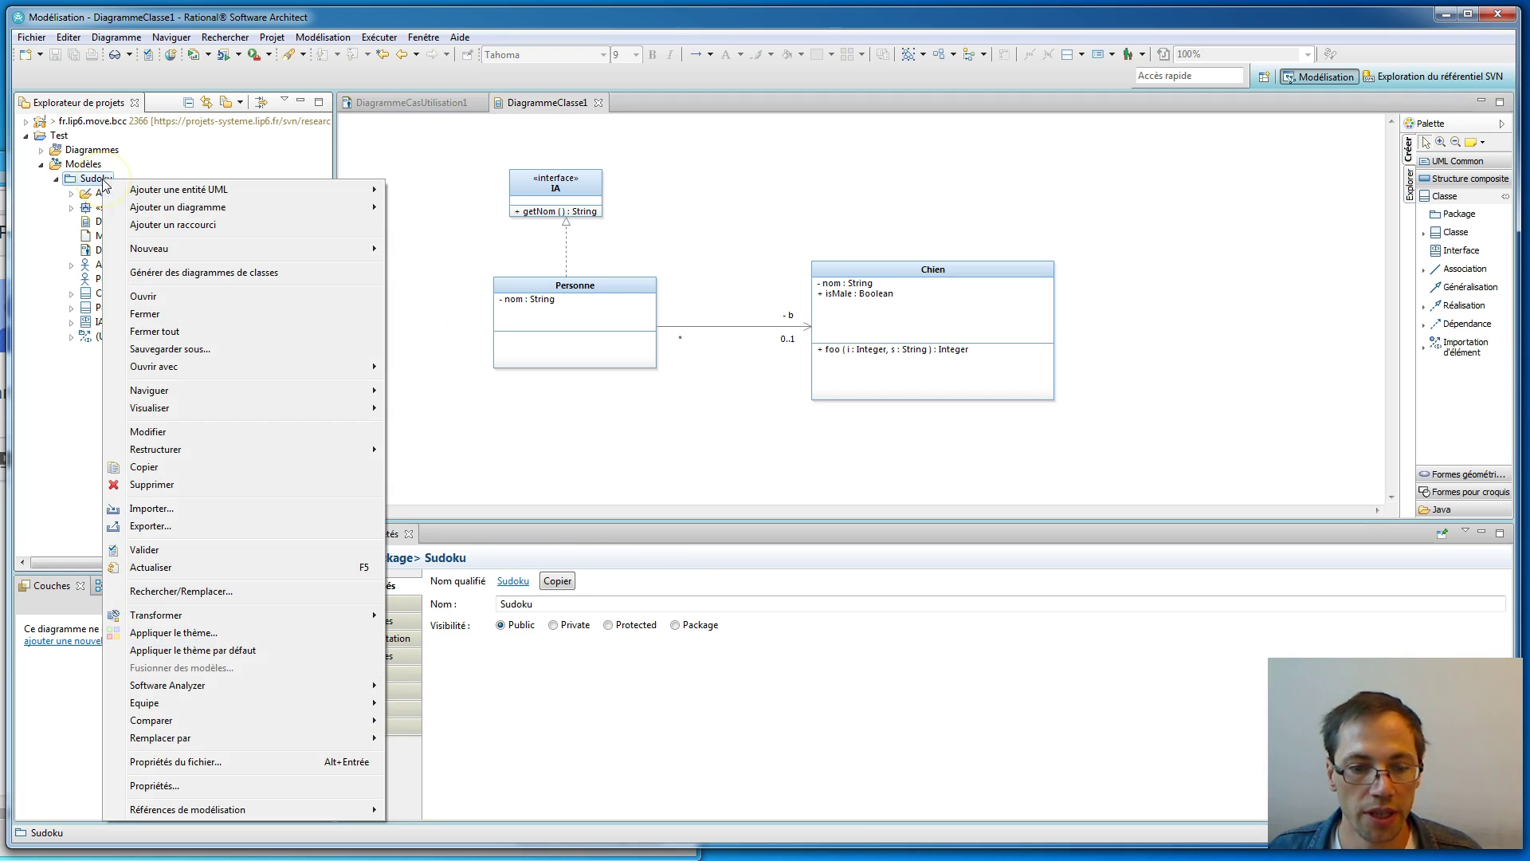
{"action": "mouse_move", "coordinate": [276, 369]}
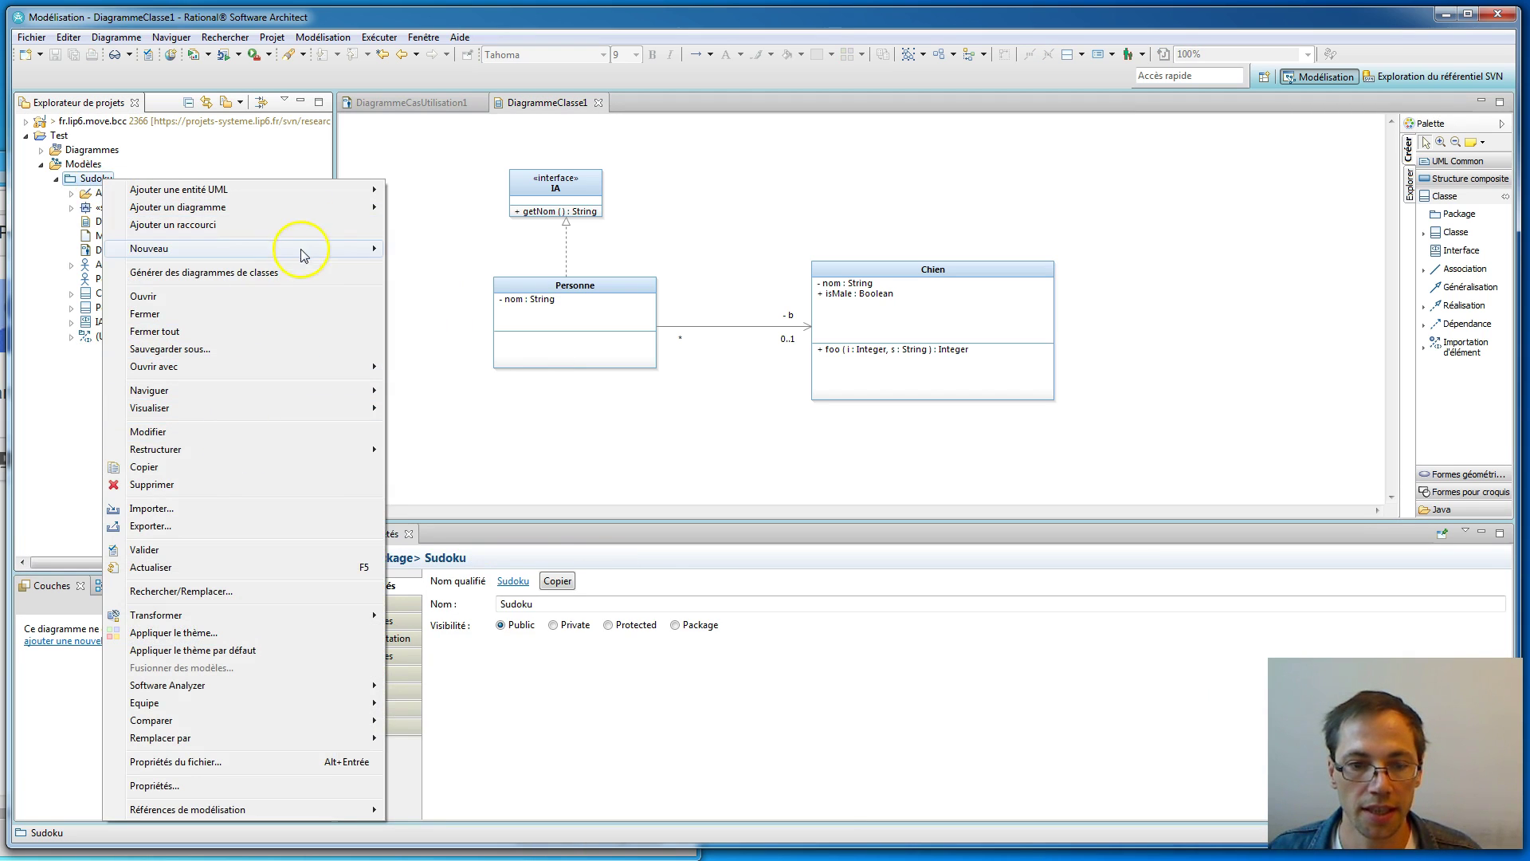
{"action": "mouse_move", "coordinate": [314, 211]}
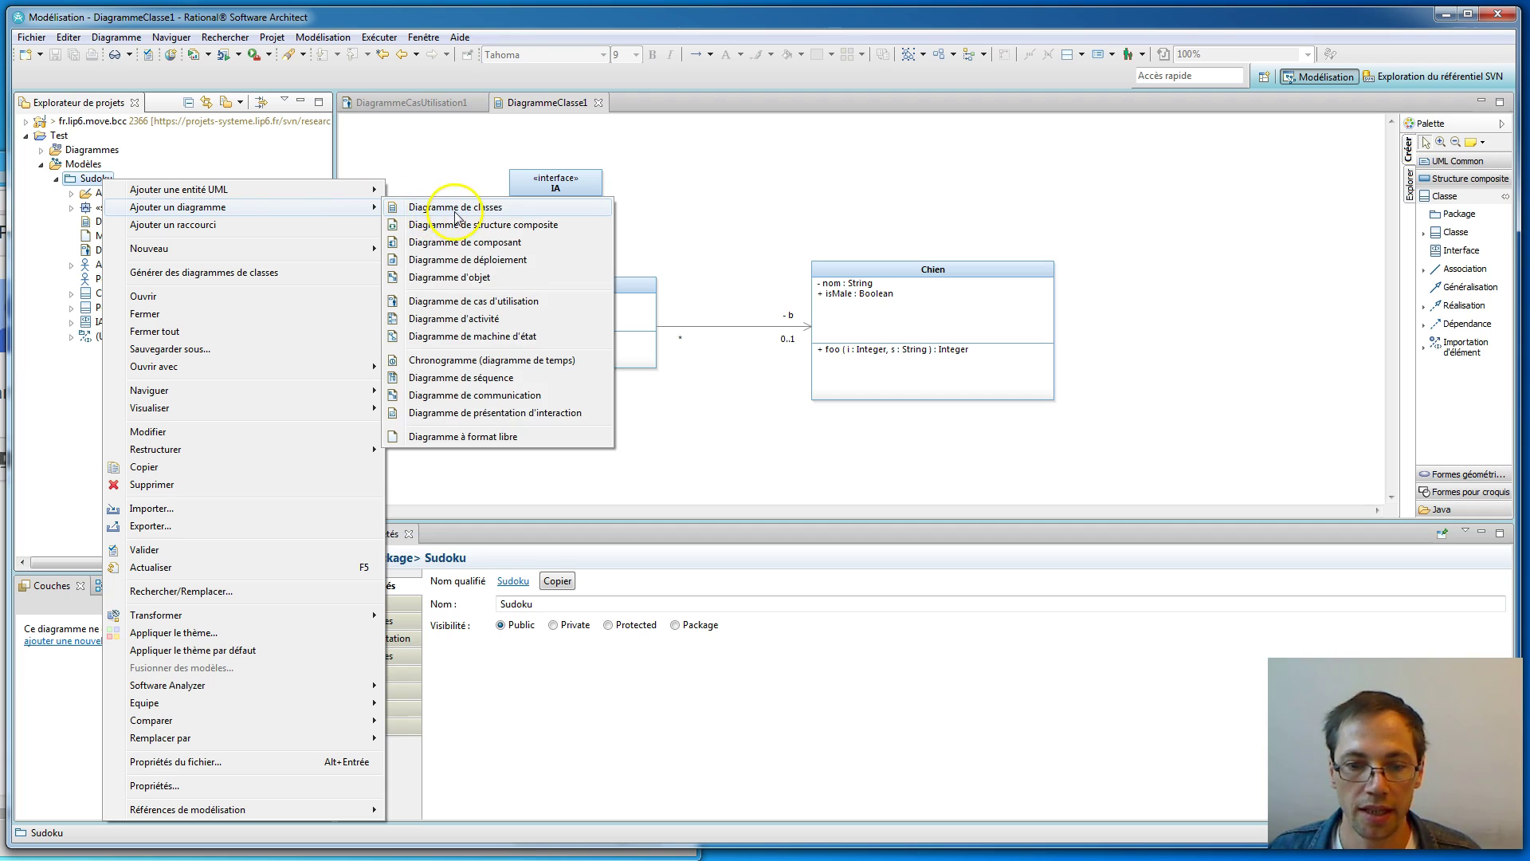
{"action": "left_click", "coordinate": [452, 384]}
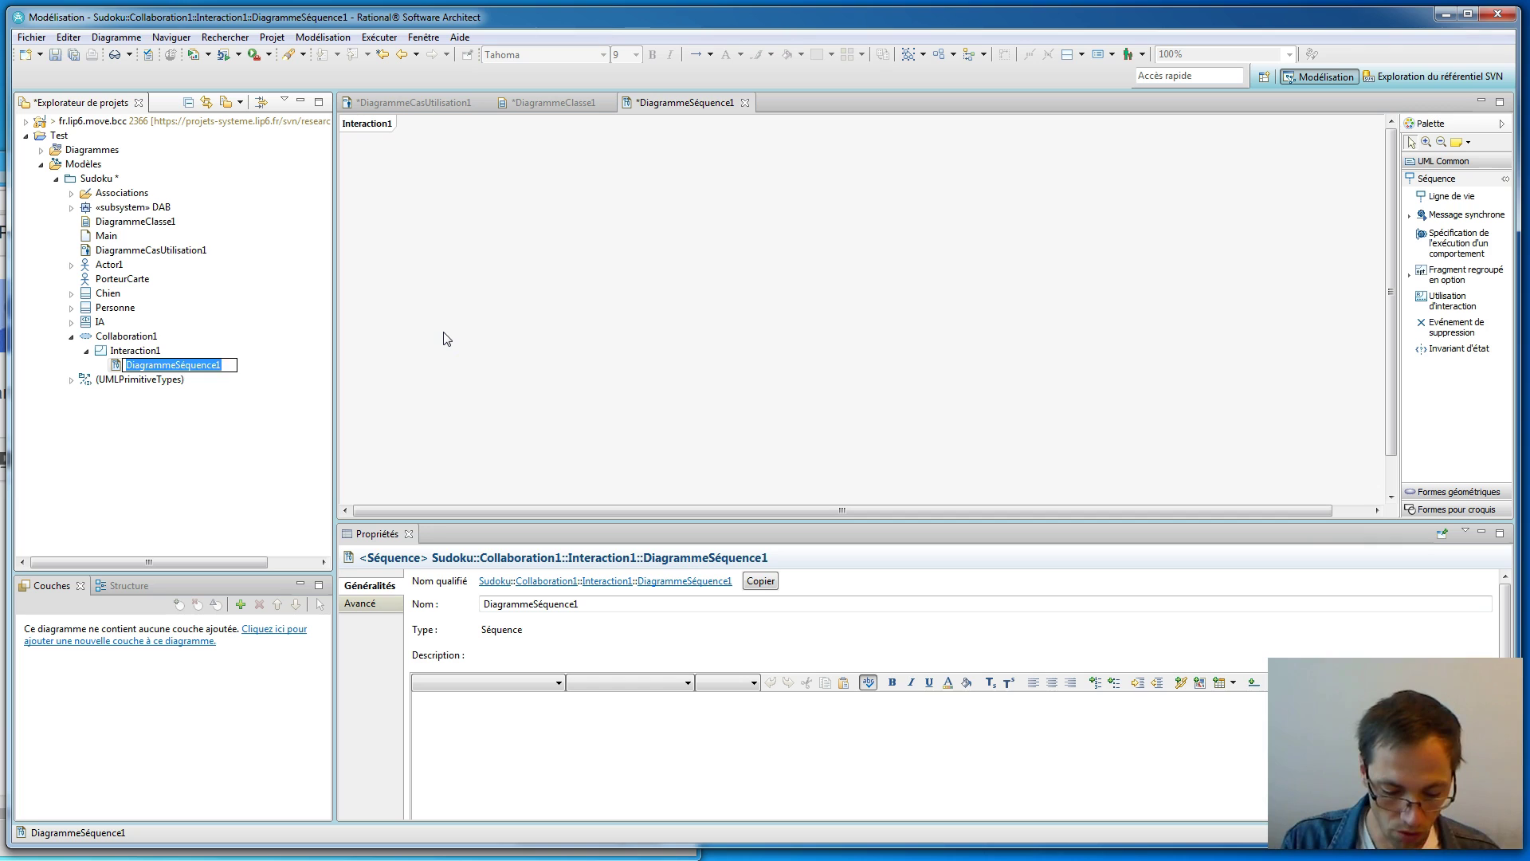
{"action": "type", "text": "Invoke"}
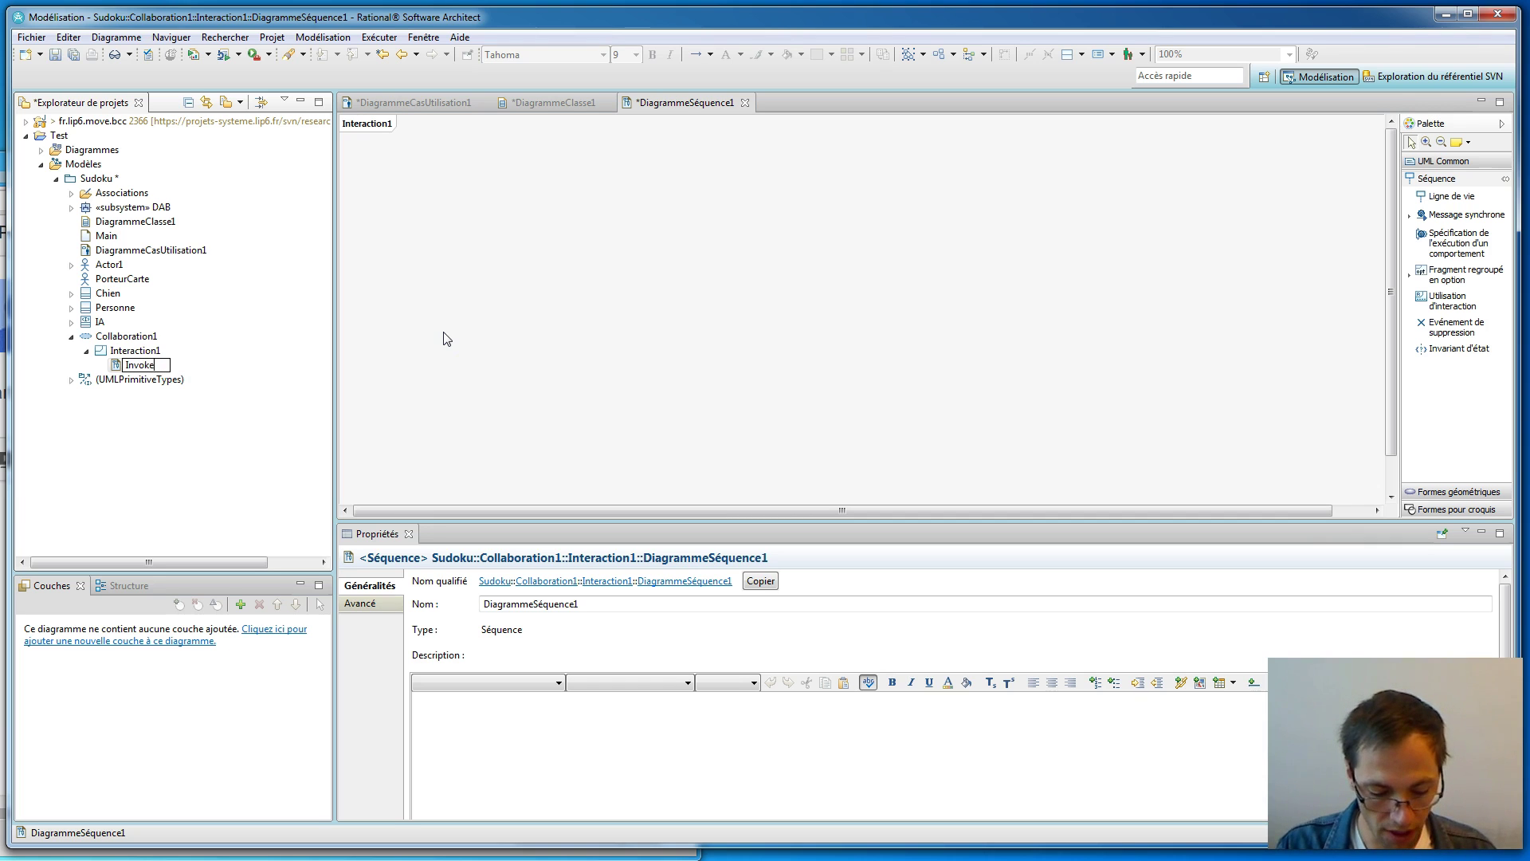
{"action": "key", "text": "Return"}
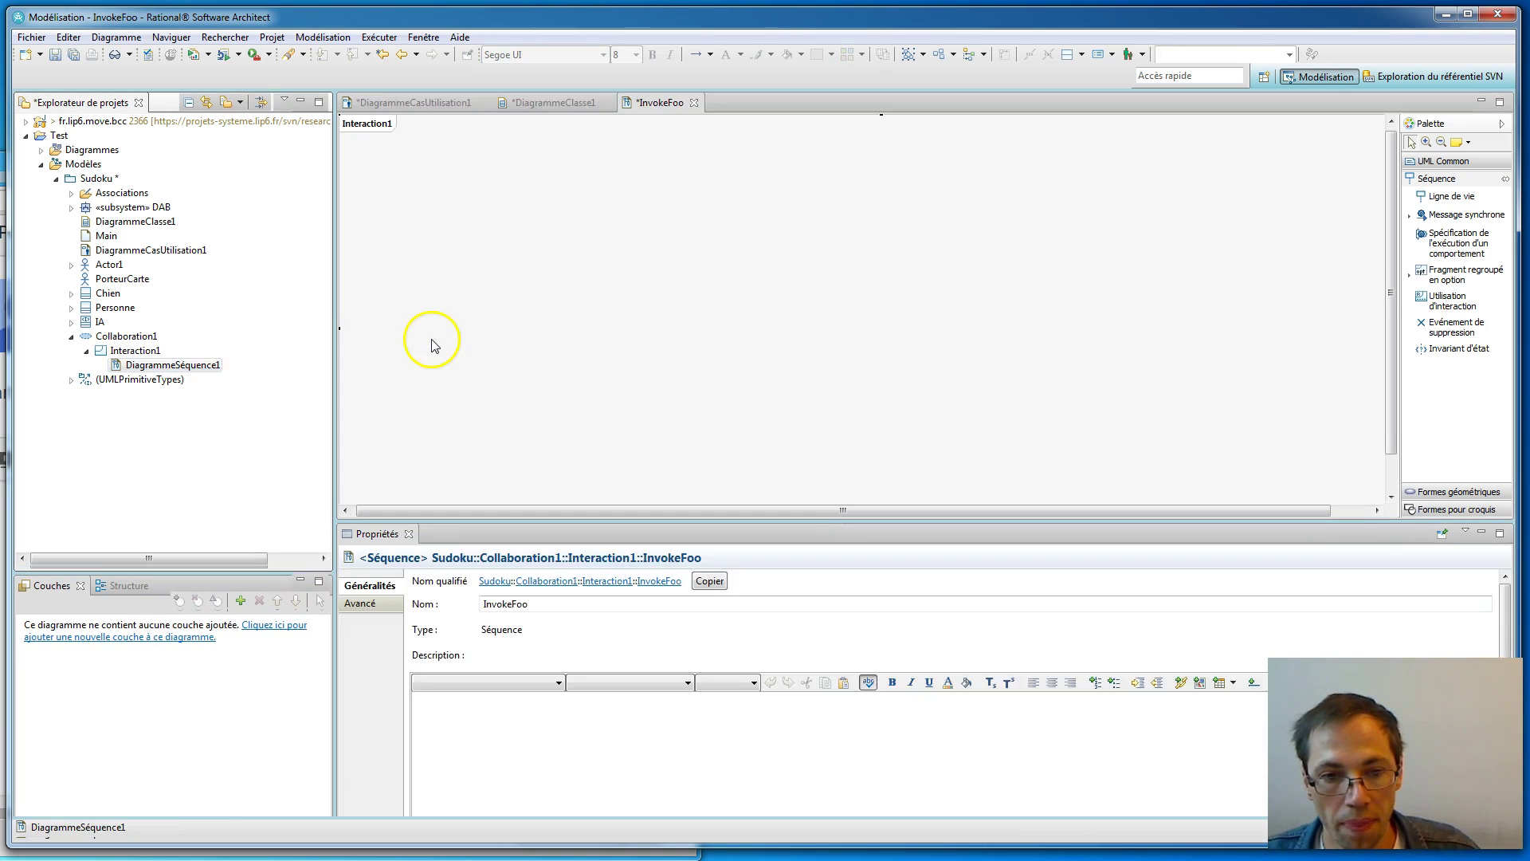
{"action": "left_click", "coordinate": [488, 297]}
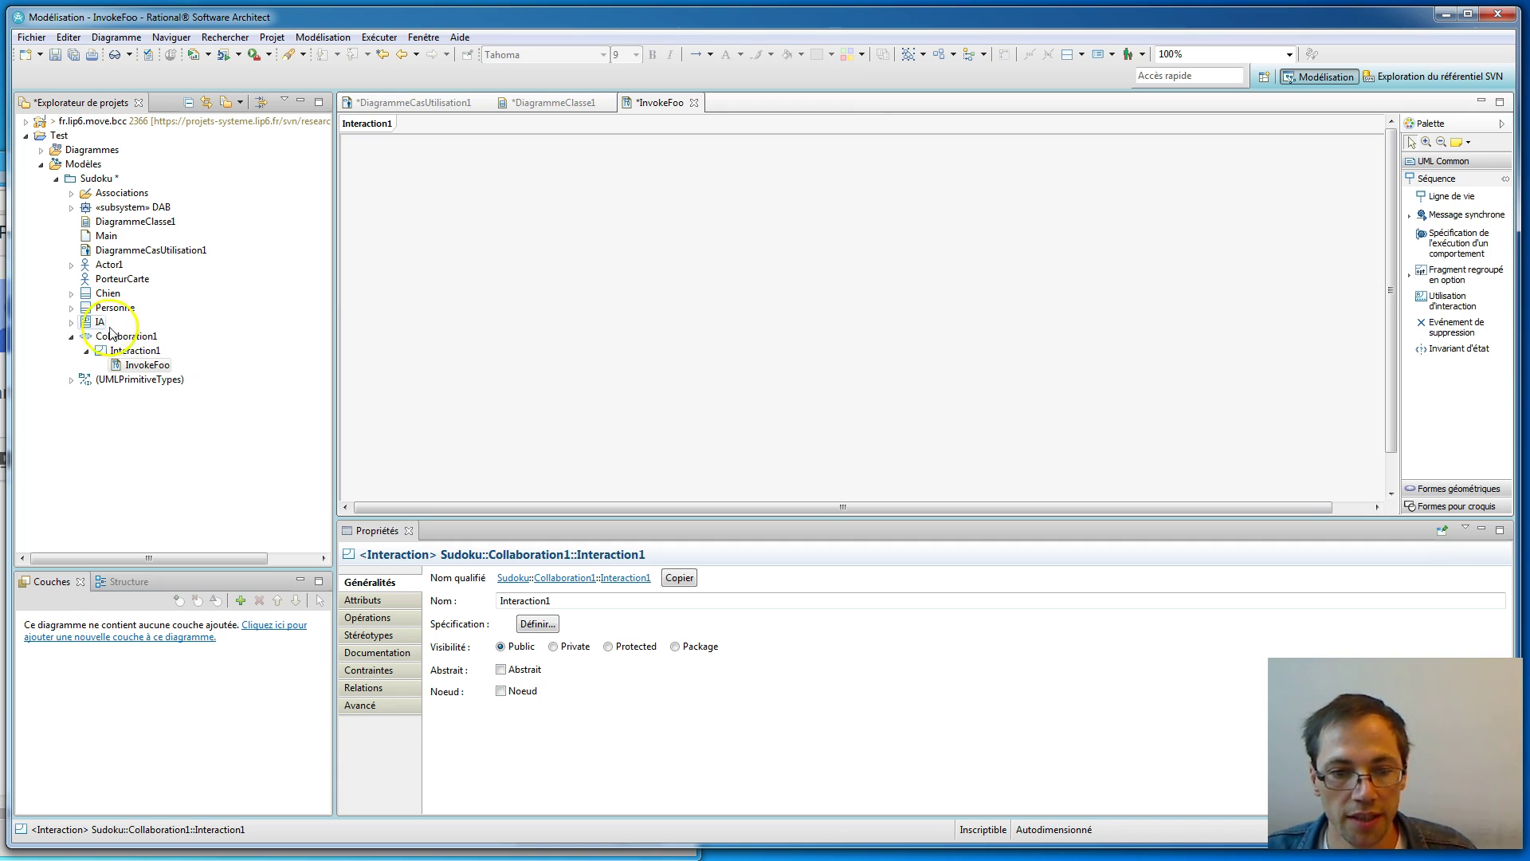
Step: Place lifelines for the Personne and Chien classes side by side in the InvokeFoo sequence diagram
{"action": "left_click_drag", "start_coordinate": [111, 308], "coordinate": [415, 178]}
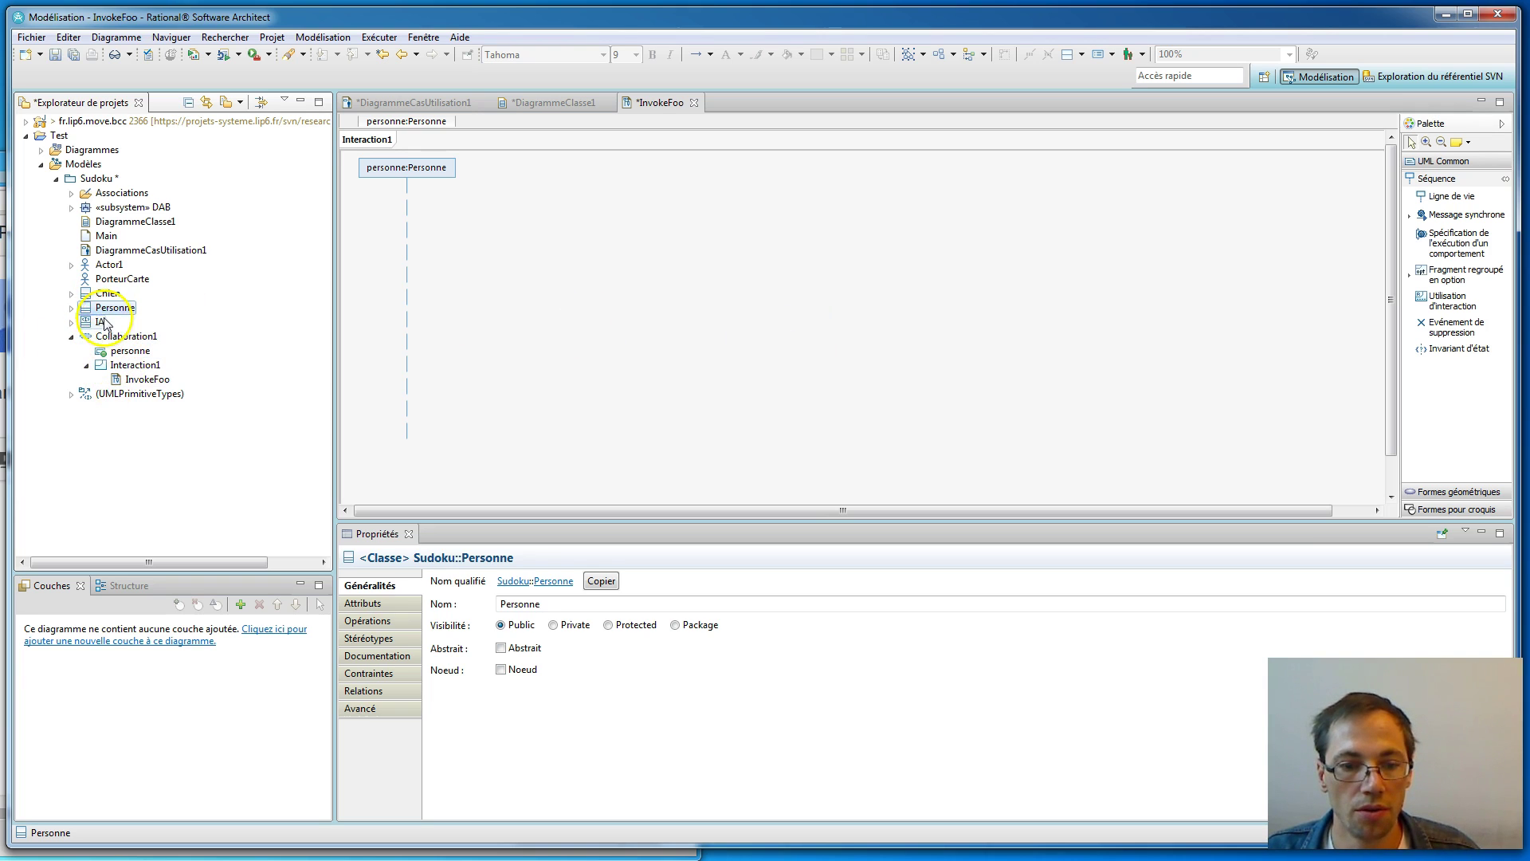
{"action": "left_click_drag", "start_coordinate": [108, 293], "coordinate": [580, 192]}
{"action": "left_click", "coordinate": [712, 253]}
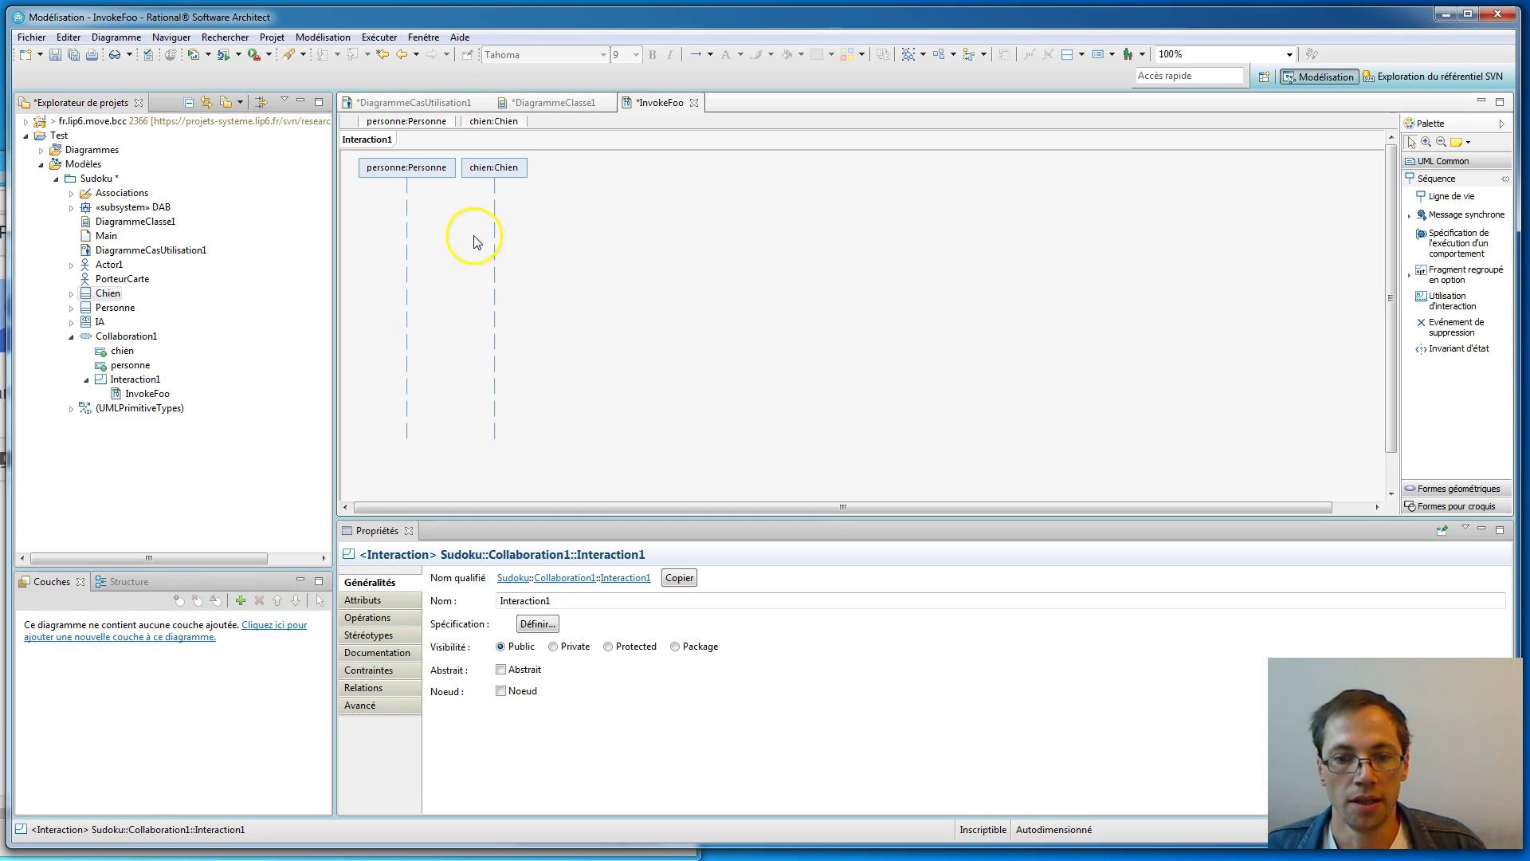
Step: Create a synchronous message from the personne lifeline to the chien lifeline that calls Chien's existing foo operation
{"action": "left_click", "coordinate": [414, 199]}
{"action": "left_click_drag", "start_coordinate": [419, 199], "coordinate": [495, 204]}
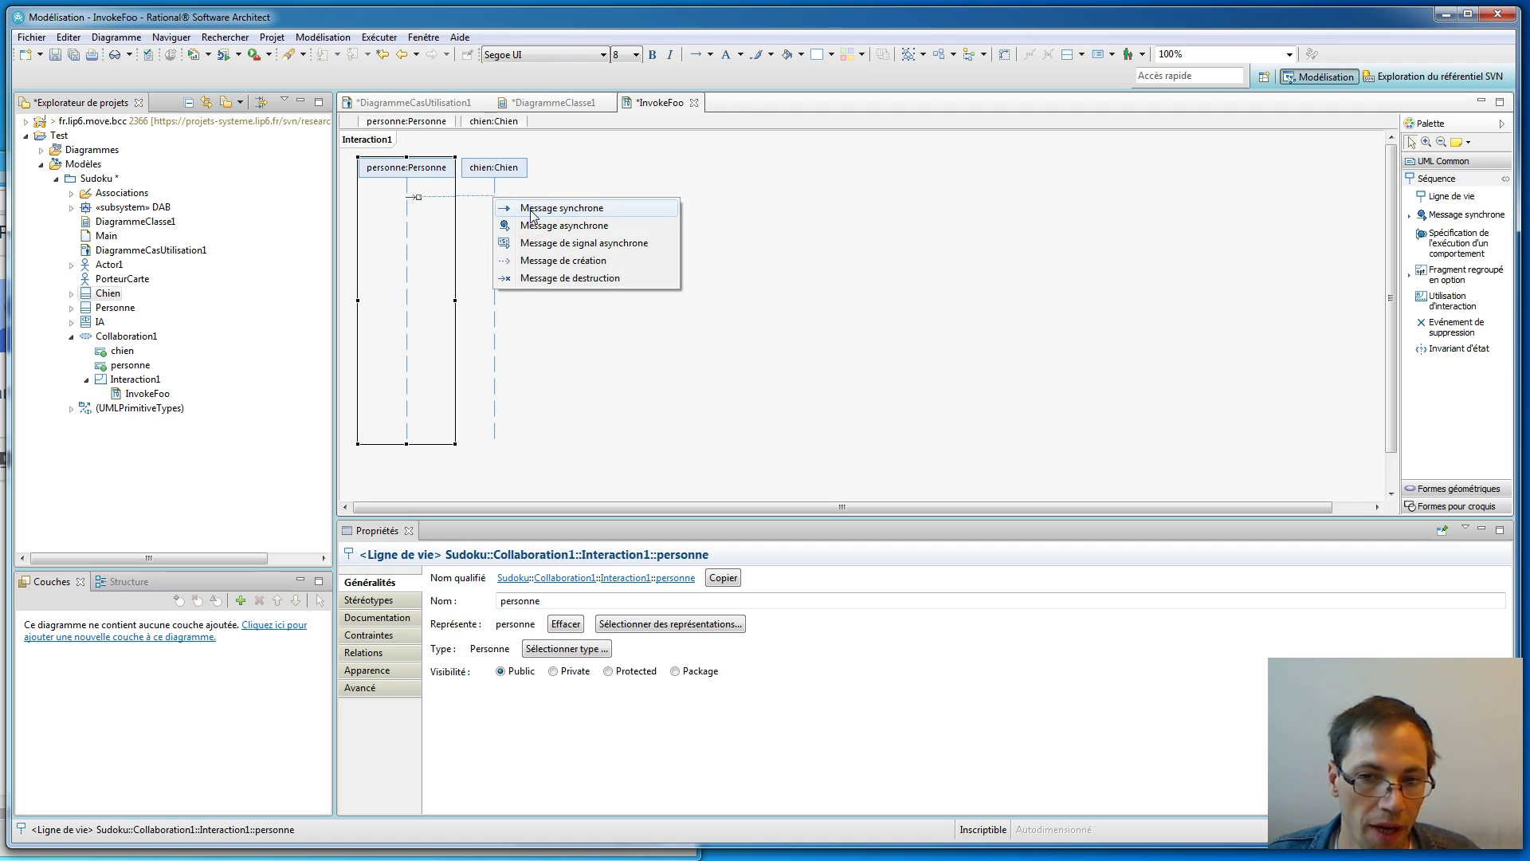
{"action": "left_click", "coordinate": [532, 209]}
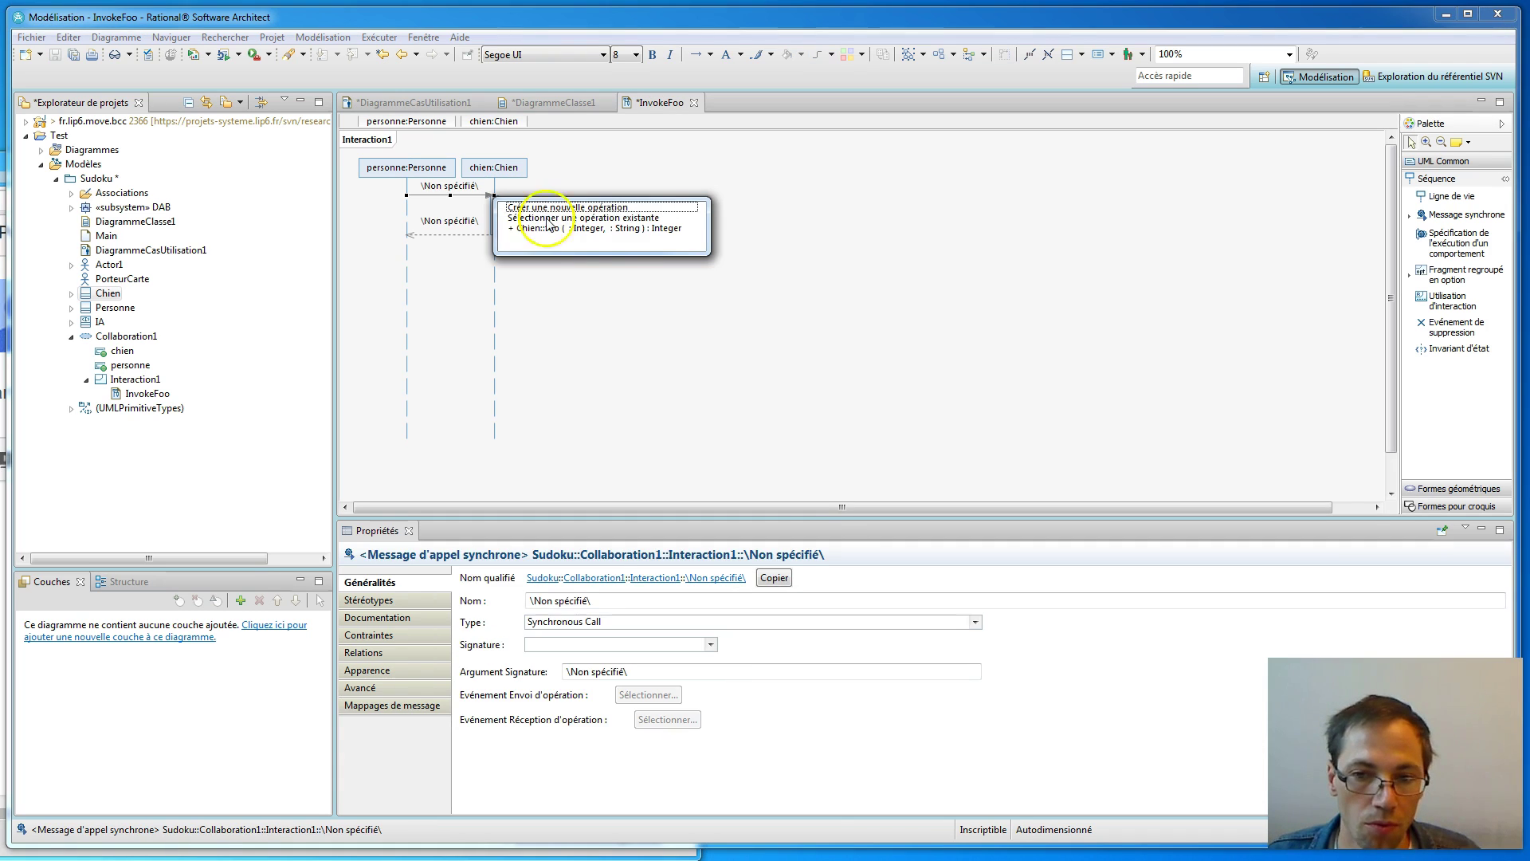
{"action": "left_click", "coordinate": [607, 229]}
{"action": "left_click", "coordinate": [829, 279]}
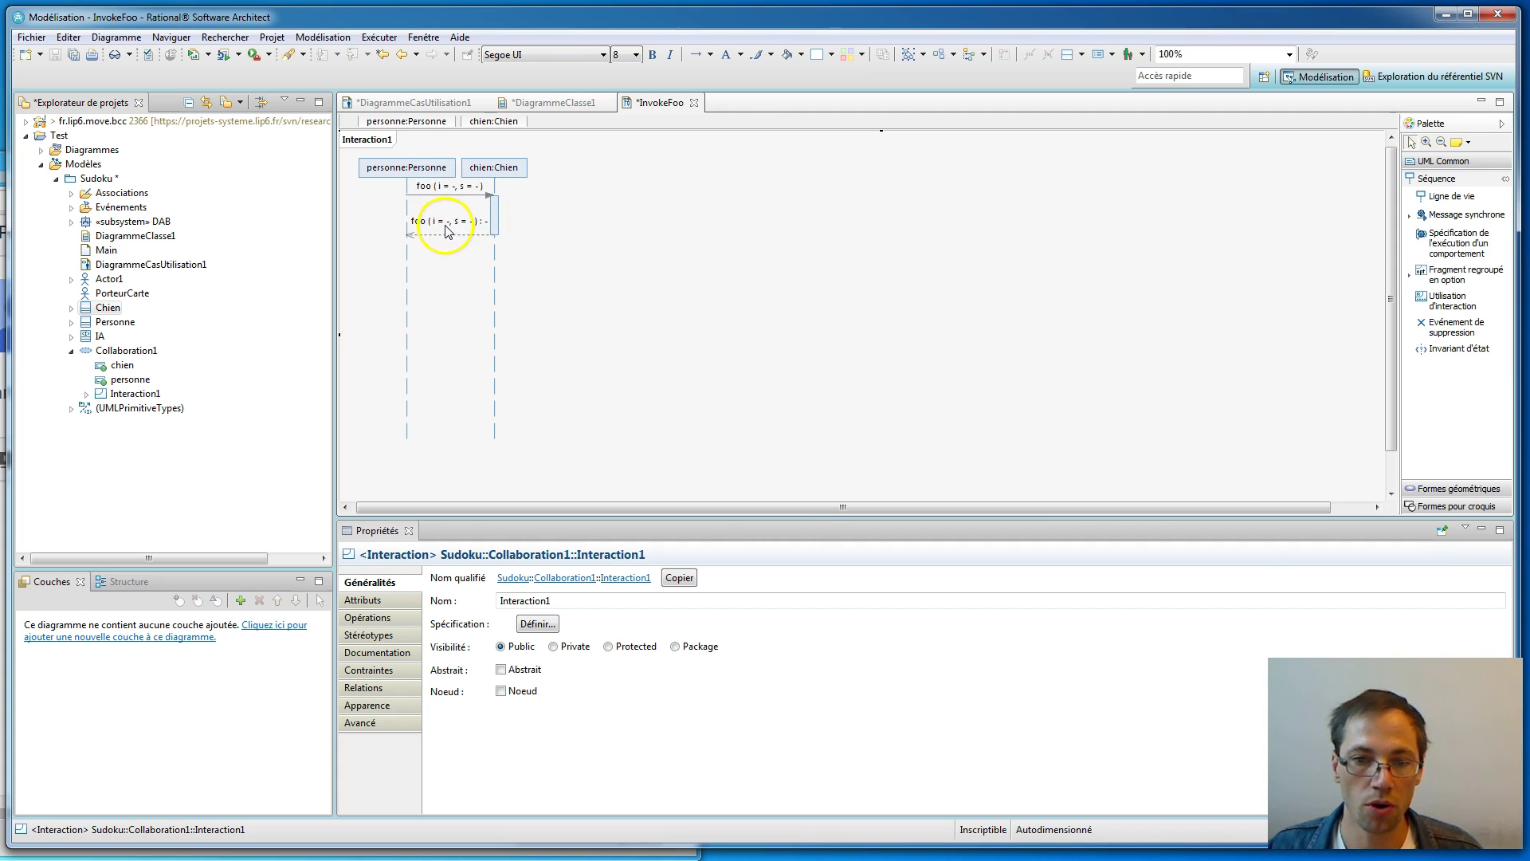
Step: Move the chien lifeline farther from the personne lifeline to make room for the message labels
{"action": "left_click_drag", "start_coordinate": [496, 182], "coordinate": [555, 185]}
{"action": "left_click", "coordinate": [706, 253]}
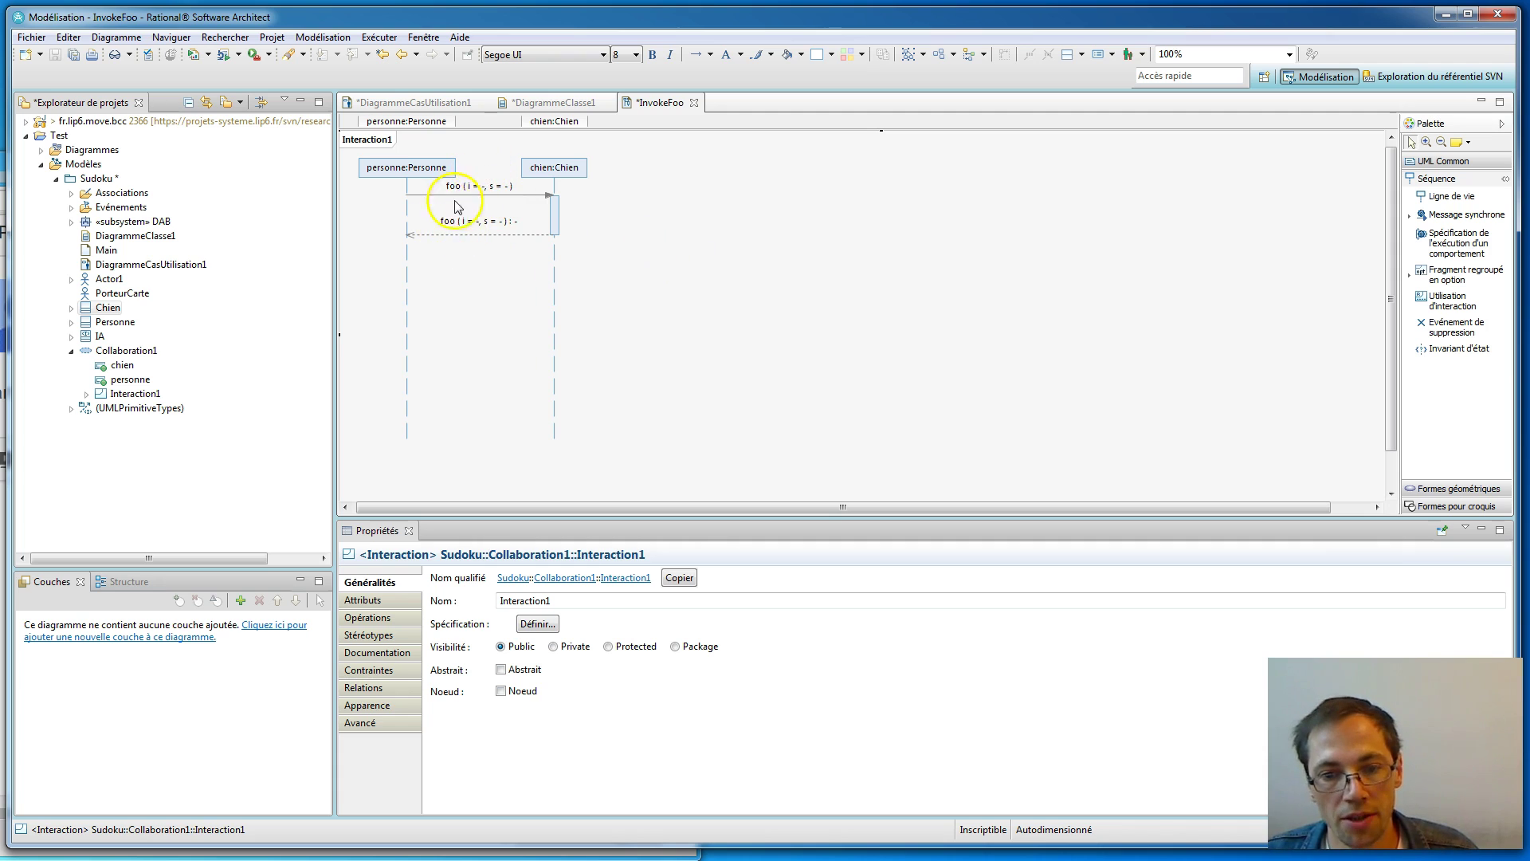
{"action": "left_click", "coordinate": [663, 236]}
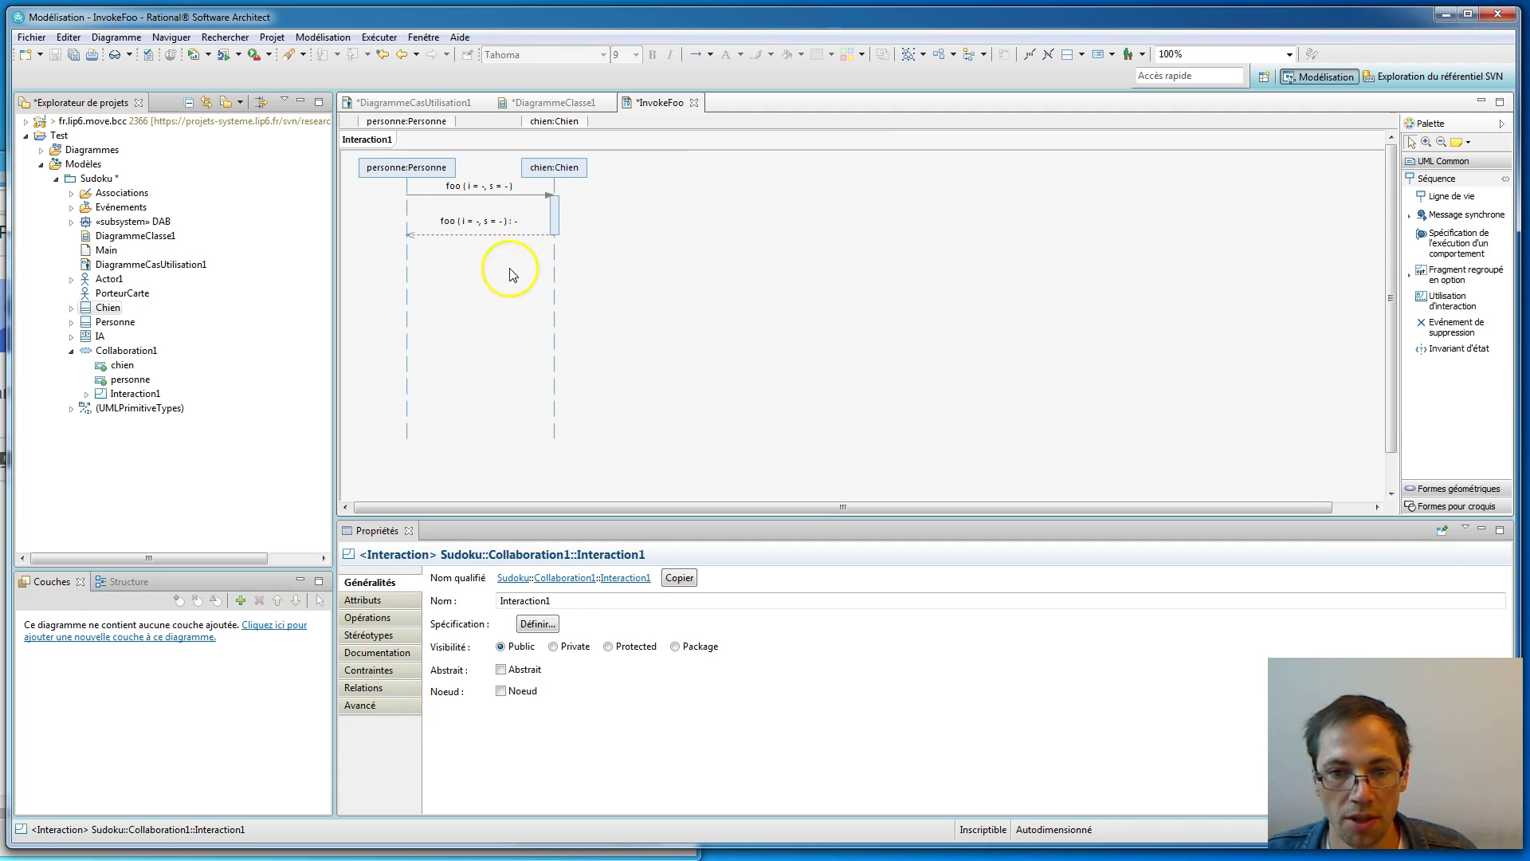
Step: Give the synchronous foo message two opaque-expression arguments with the values 3 and "medor"
{"action": "left_click", "coordinate": [502, 193]}
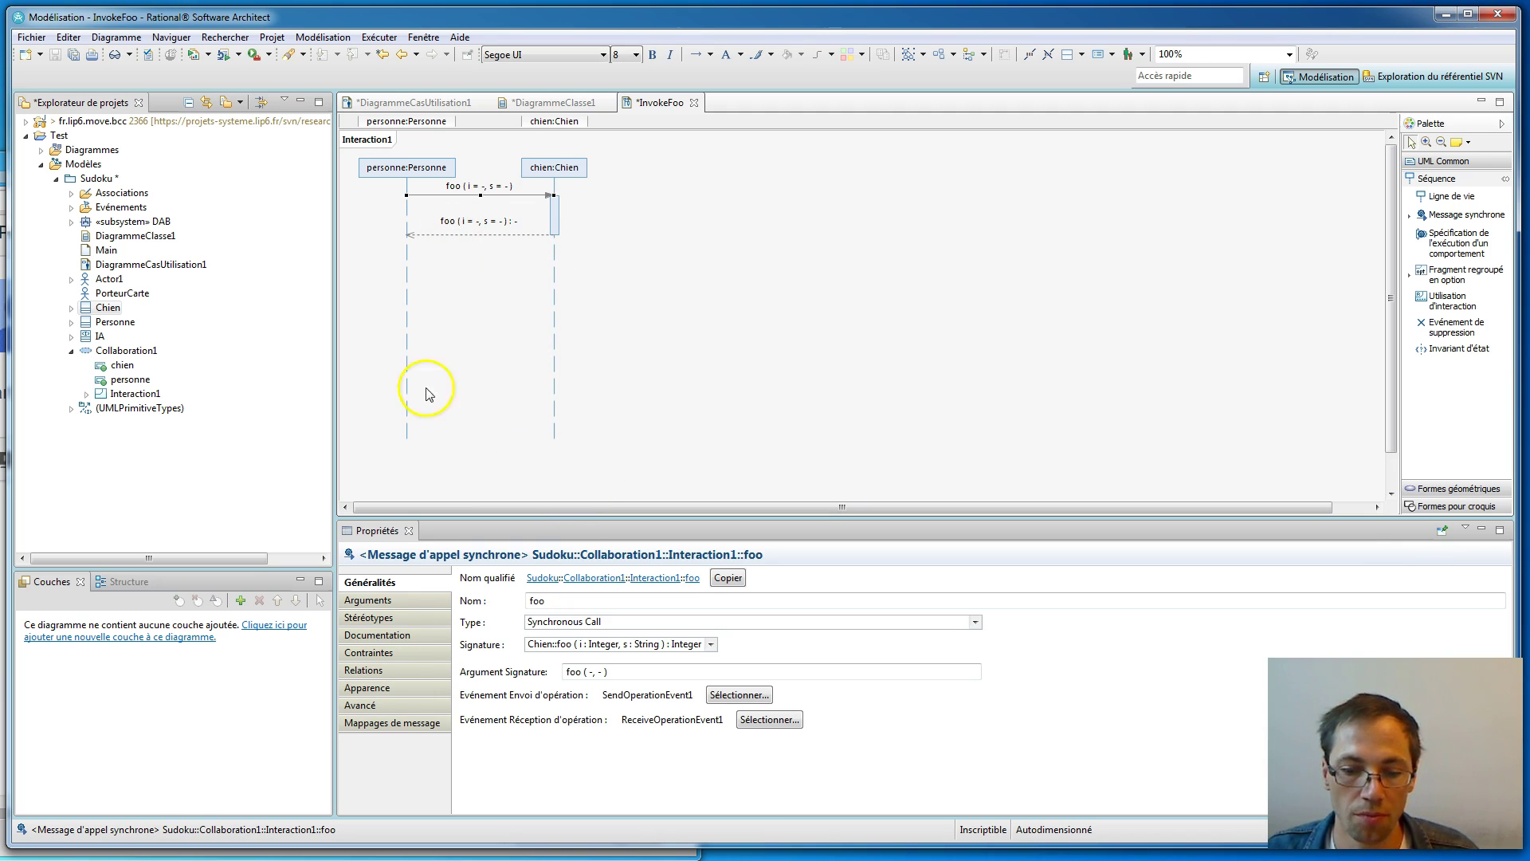
{"action": "left_click", "coordinate": [369, 601]}
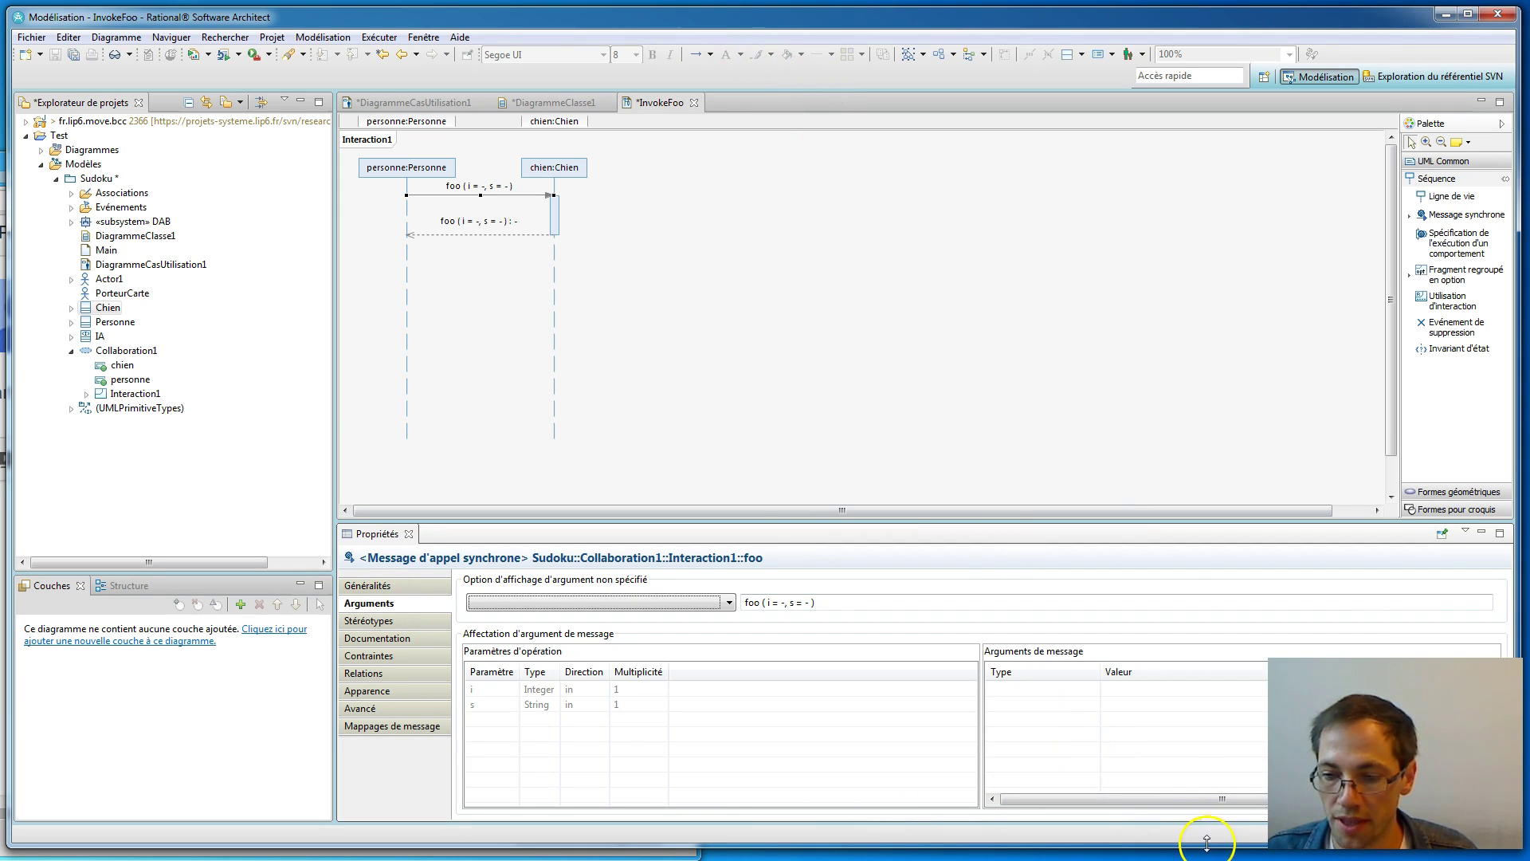
{"action": "left_click_drag", "start_coordinate": [1209, 845], "coordinate": [1178, 659]}
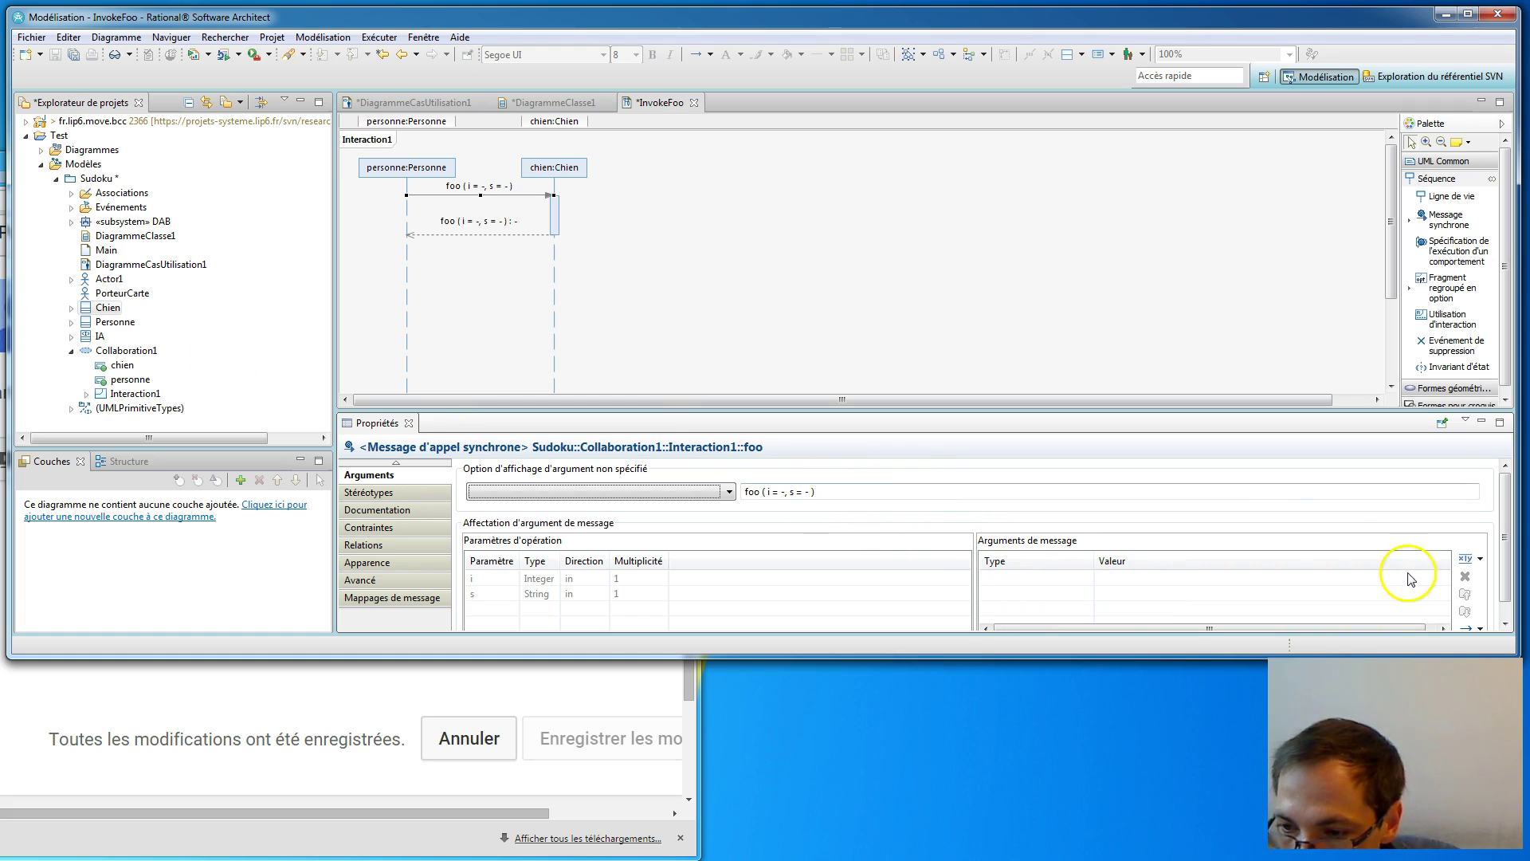
{"action": "left_click", "coordinate": [1465, 558]}
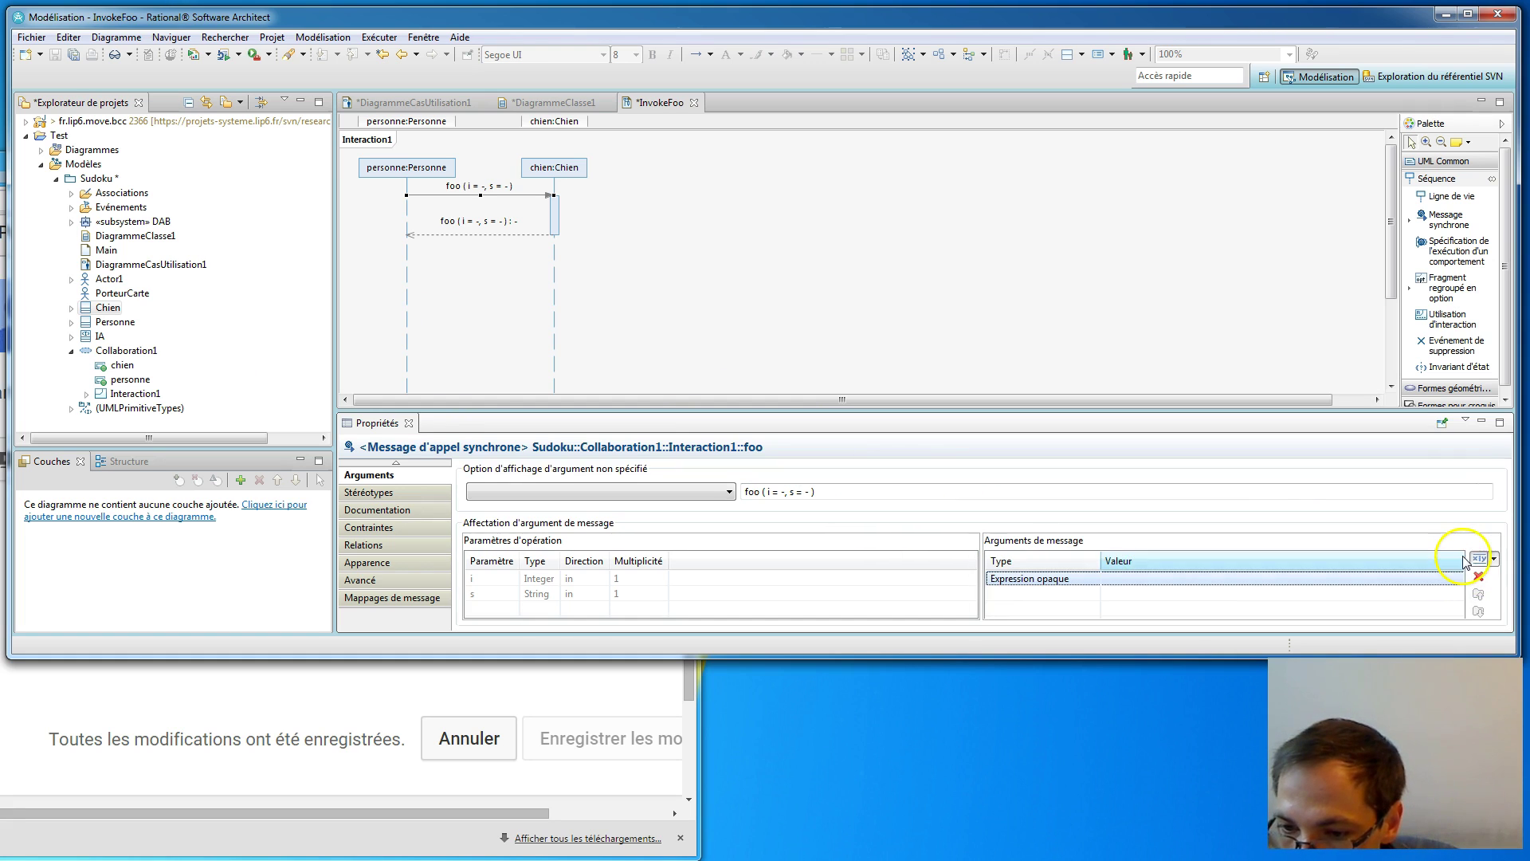
{"action": "left_click", "coordinate": [1161, 578]}
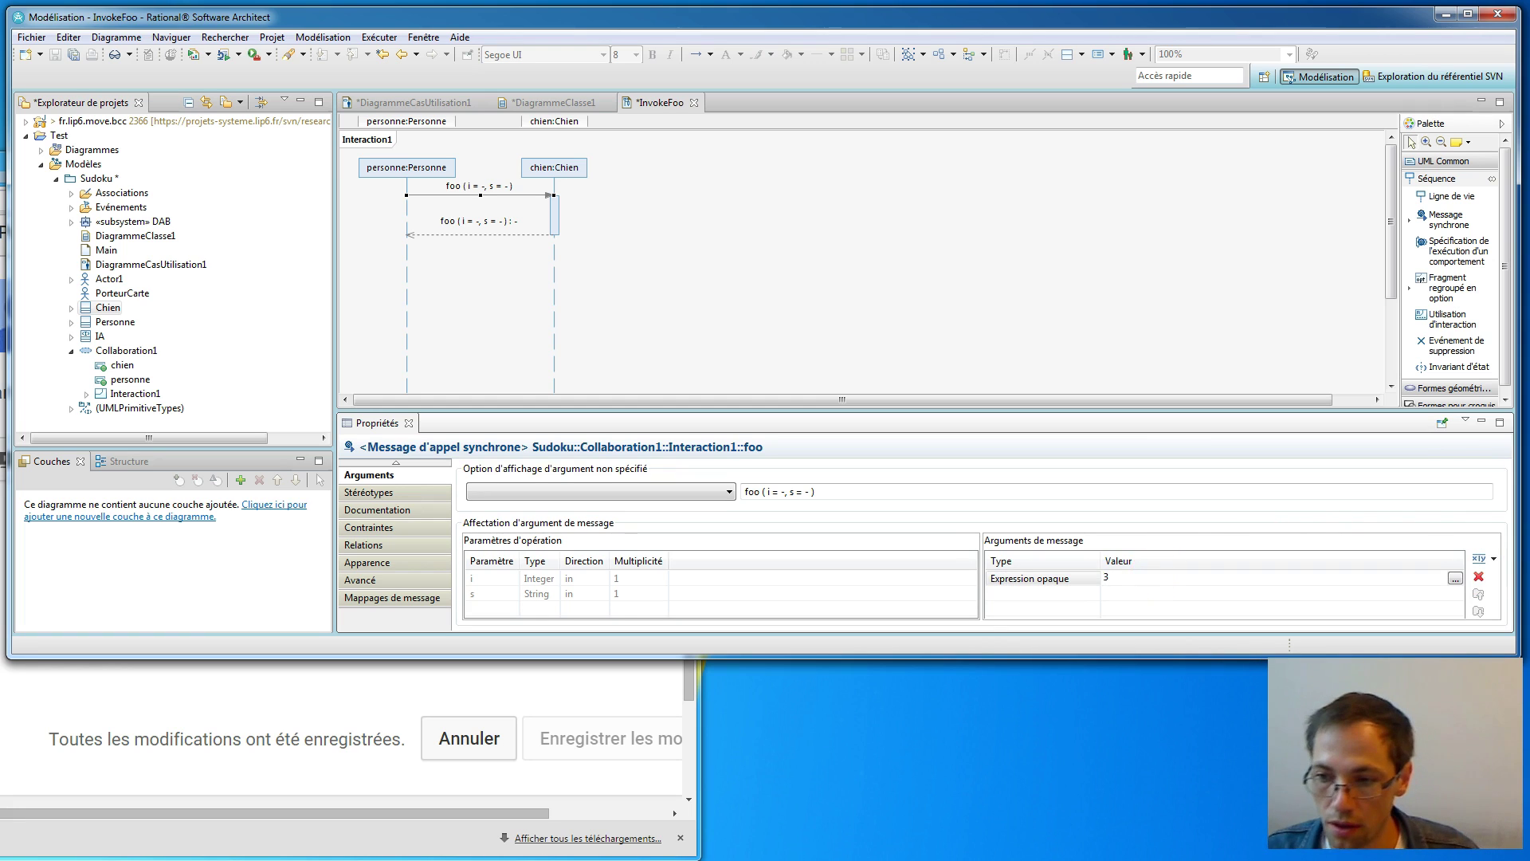
{"action": "left_click", "coordinate": [1479, 559]}
{"action": "left_click", "coordinate": [1195, 578]}
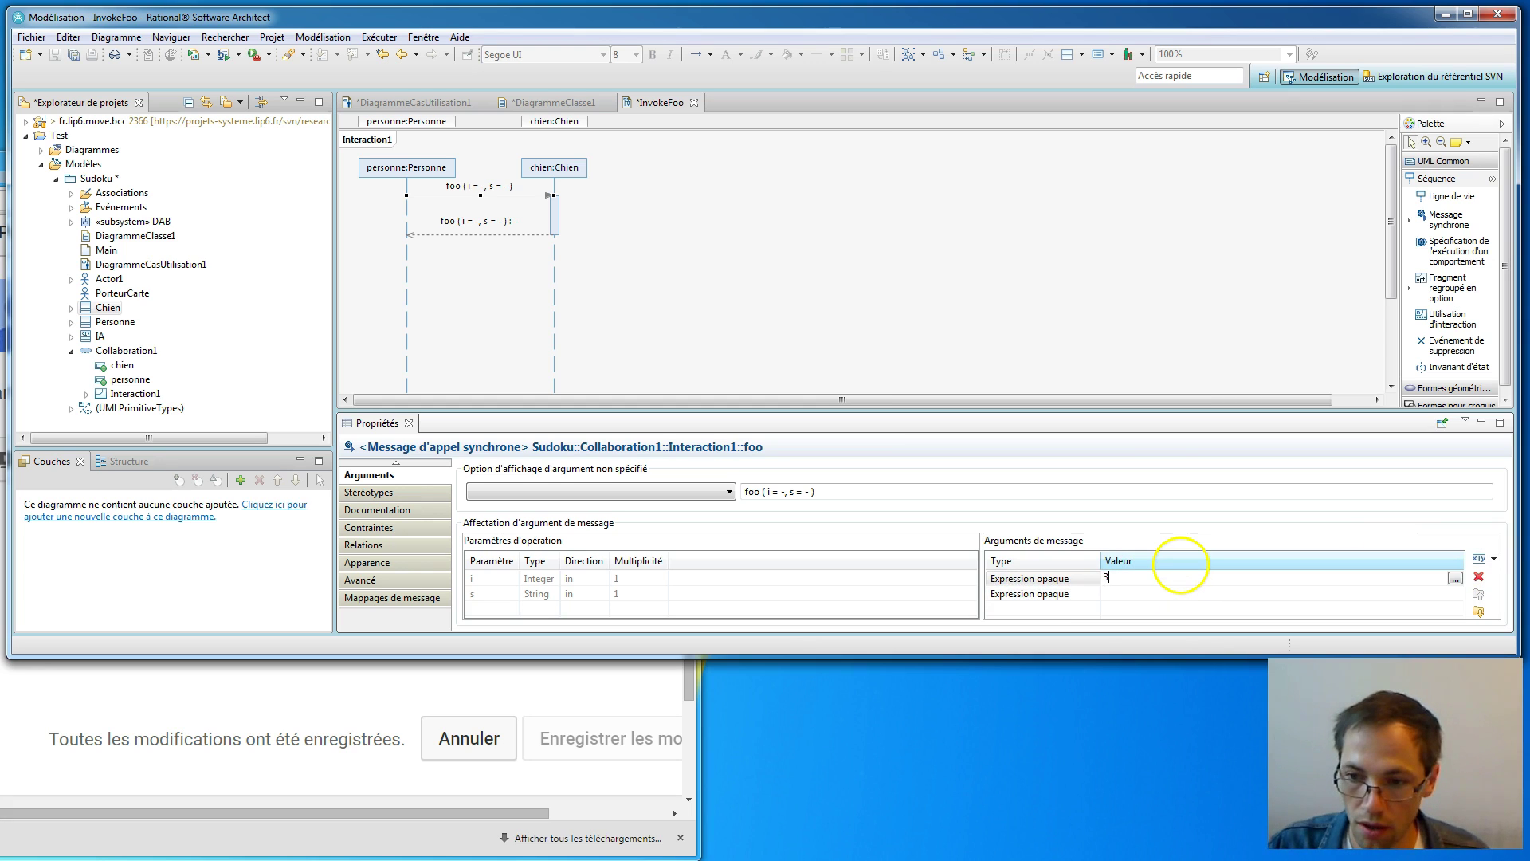
{"action": "key", "text": "Return"}
{"action": "left_click", "coordinate": [1133, 595]}
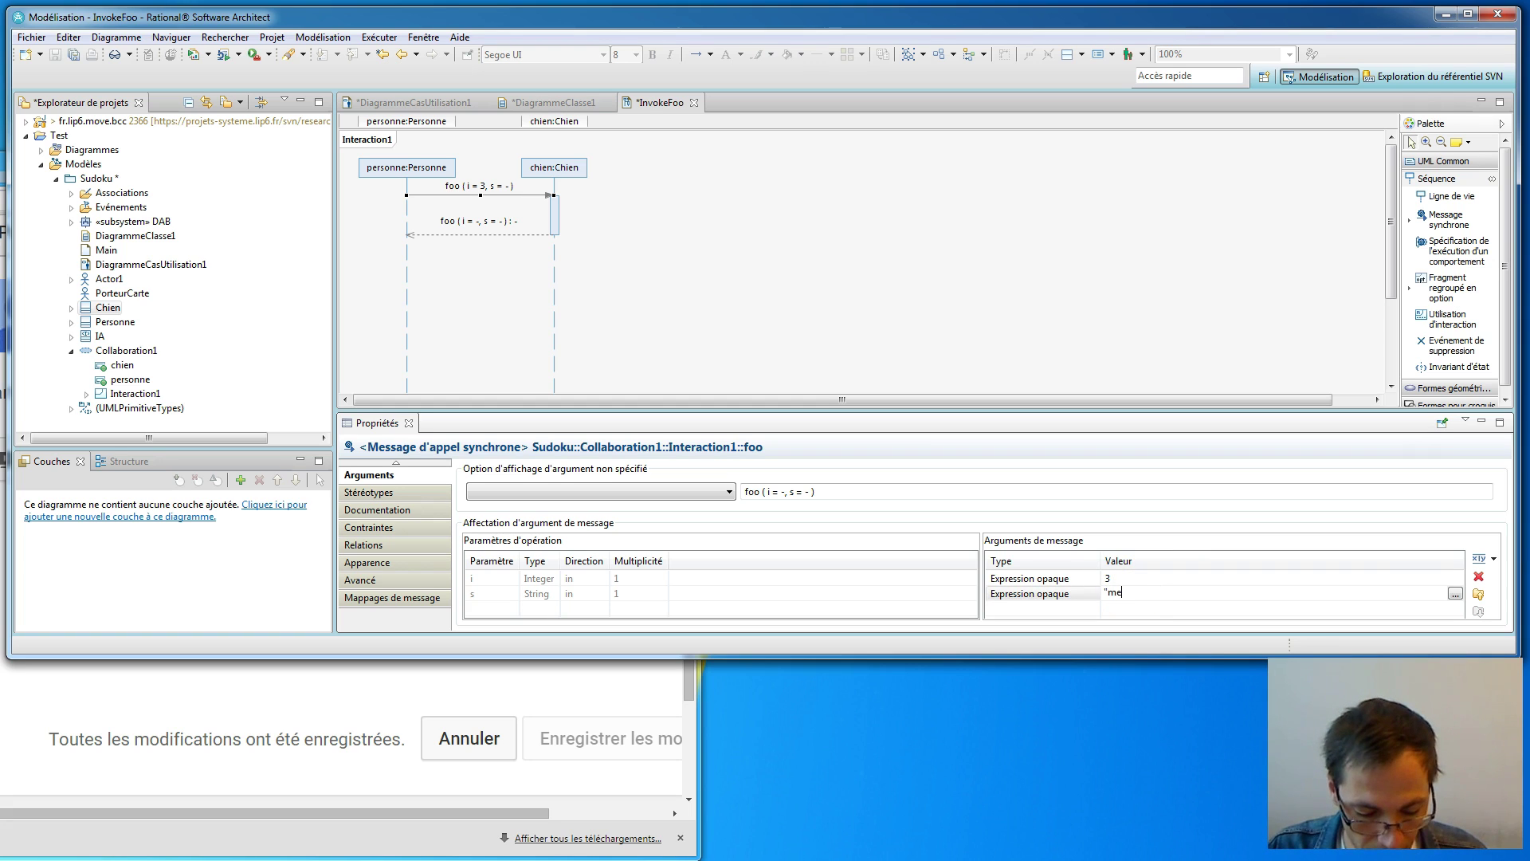
{"action": "key", "text": "Return"}
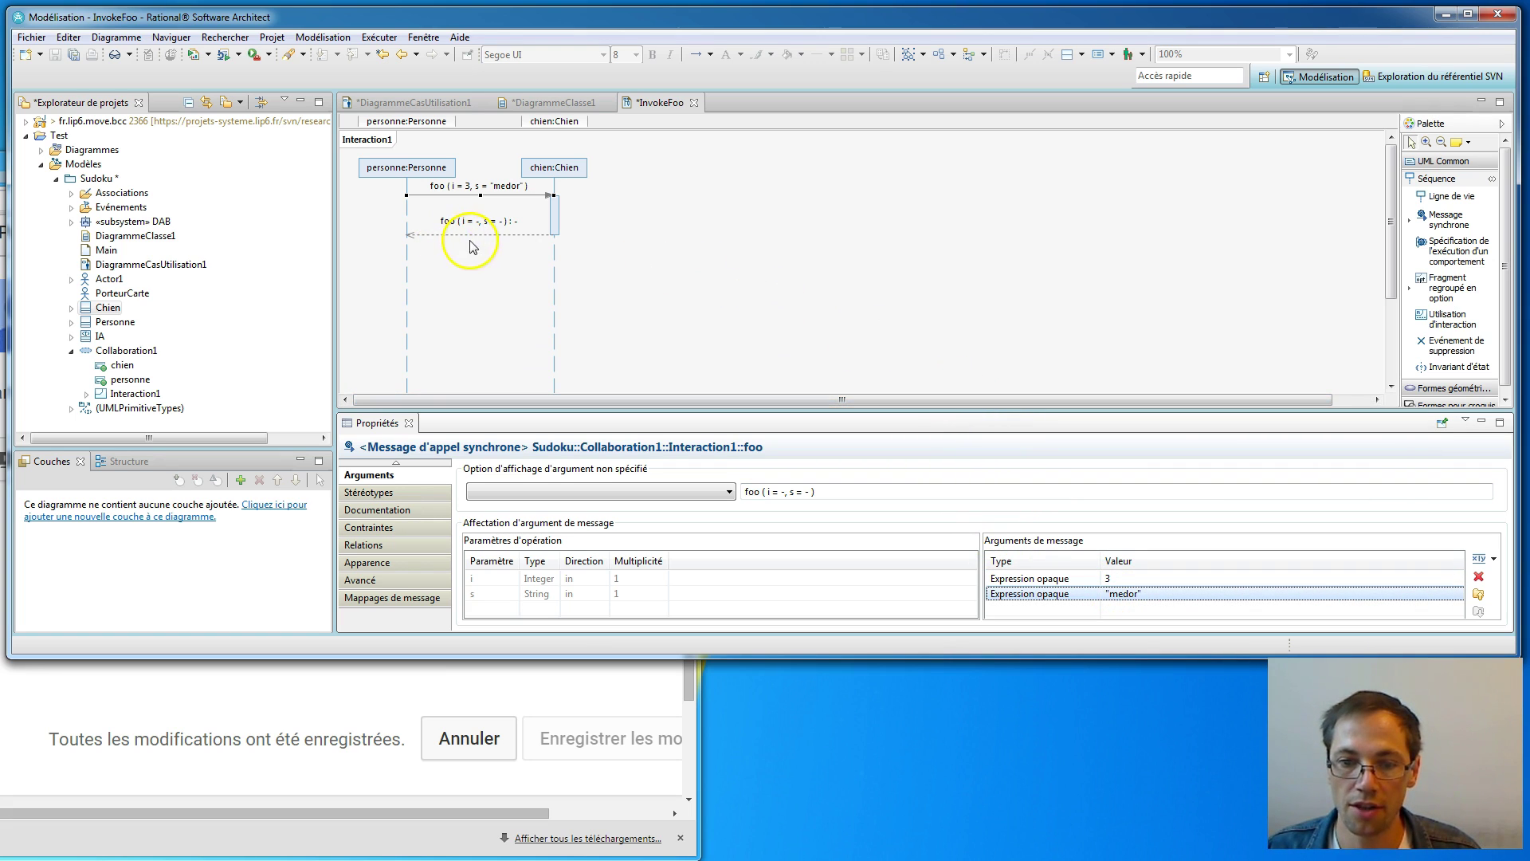
Step: Add an opaque-expression argument with the value 12 to the foo return message
{"action": "left_click", "coordinate": [492, 235]}
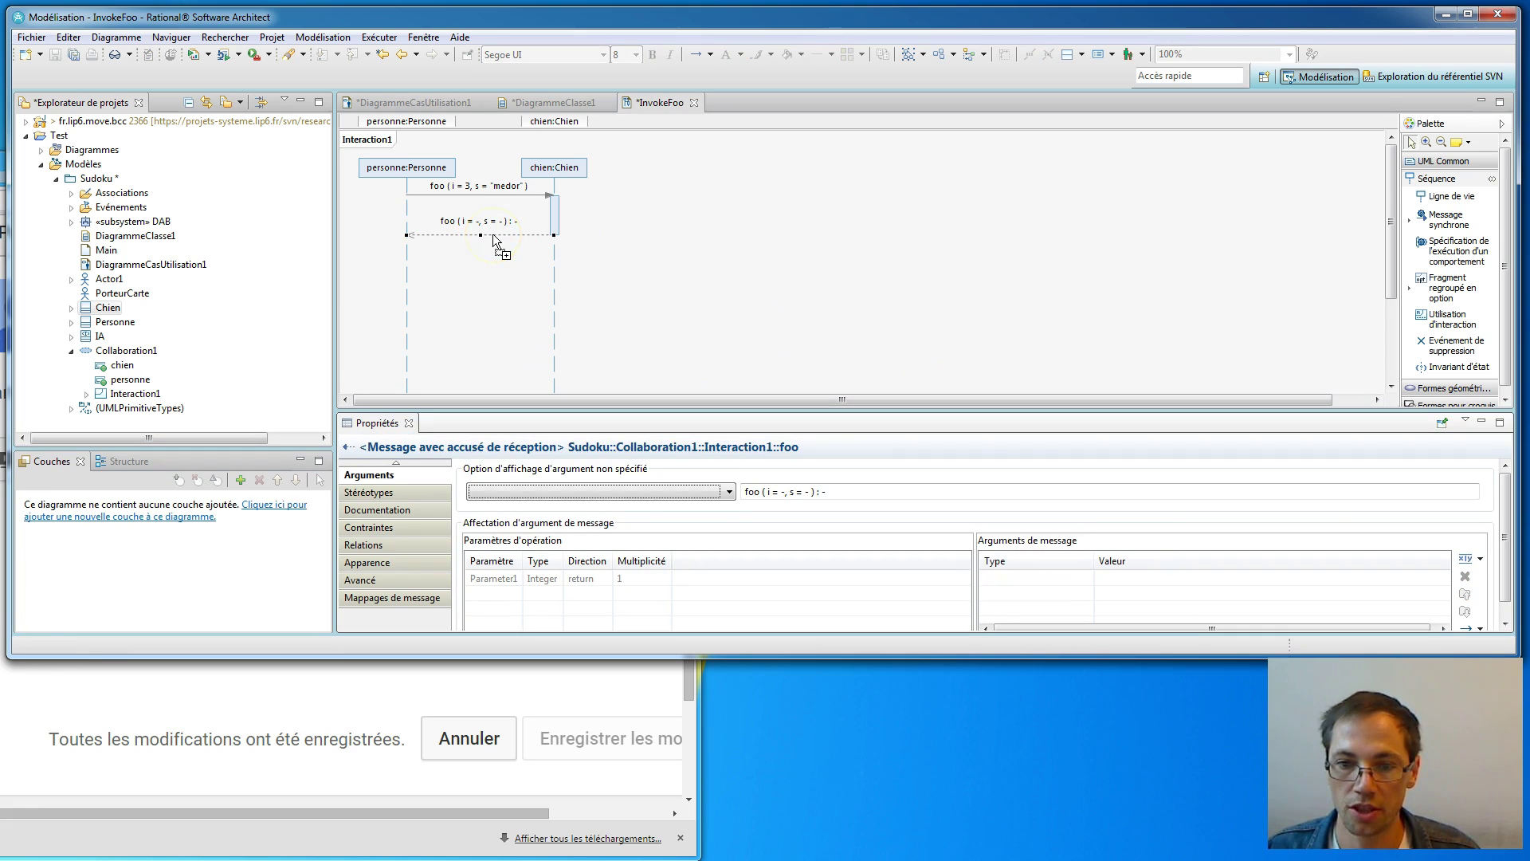
{"action": "left_click", "coordinate": [1465, 558]}
{"action": "left_click", "coordinate": [1246, 580]}
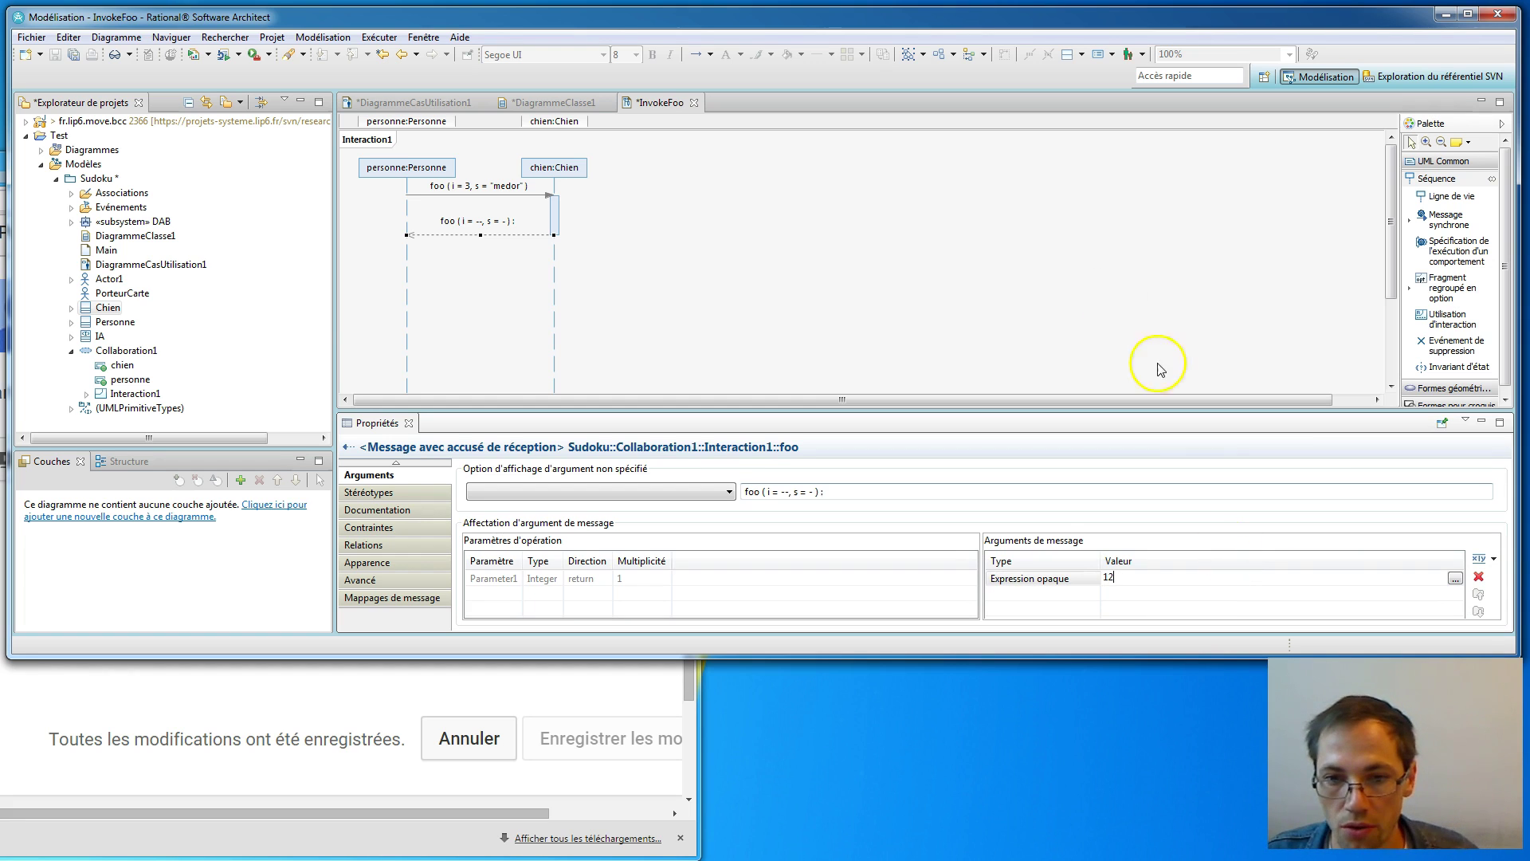
{"action": "left_click", "coordinate": [1053, 203]}
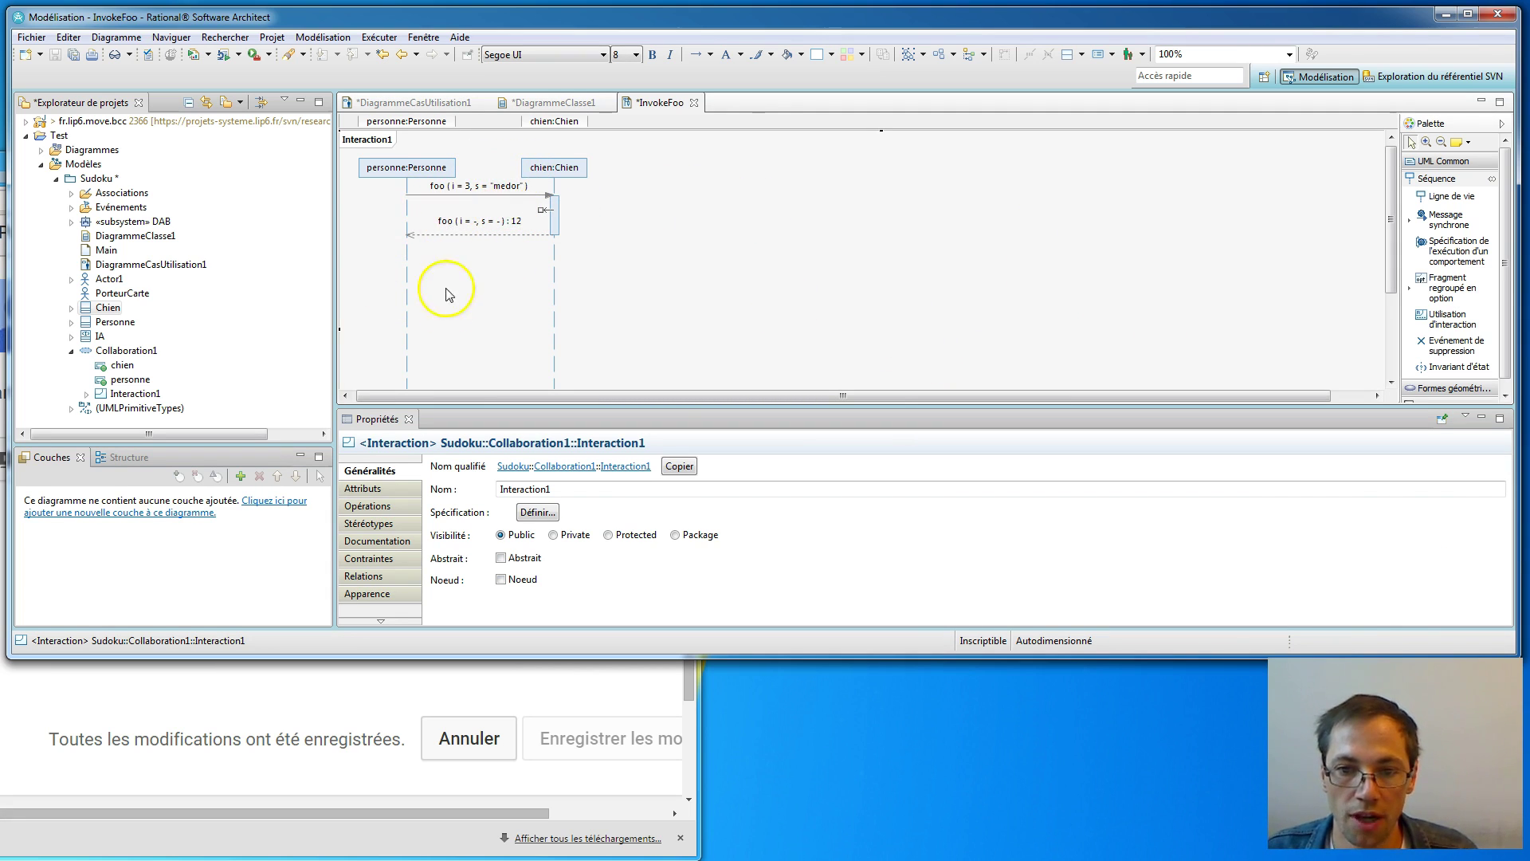
Step: Split the editor area to show DiagrammeClasse1 above InvokeFoo, and enlarge the space for both diagrams
{"action": "left_click_drag", "start_coordinate": [546, 105], "coordinate": [805, 195]}
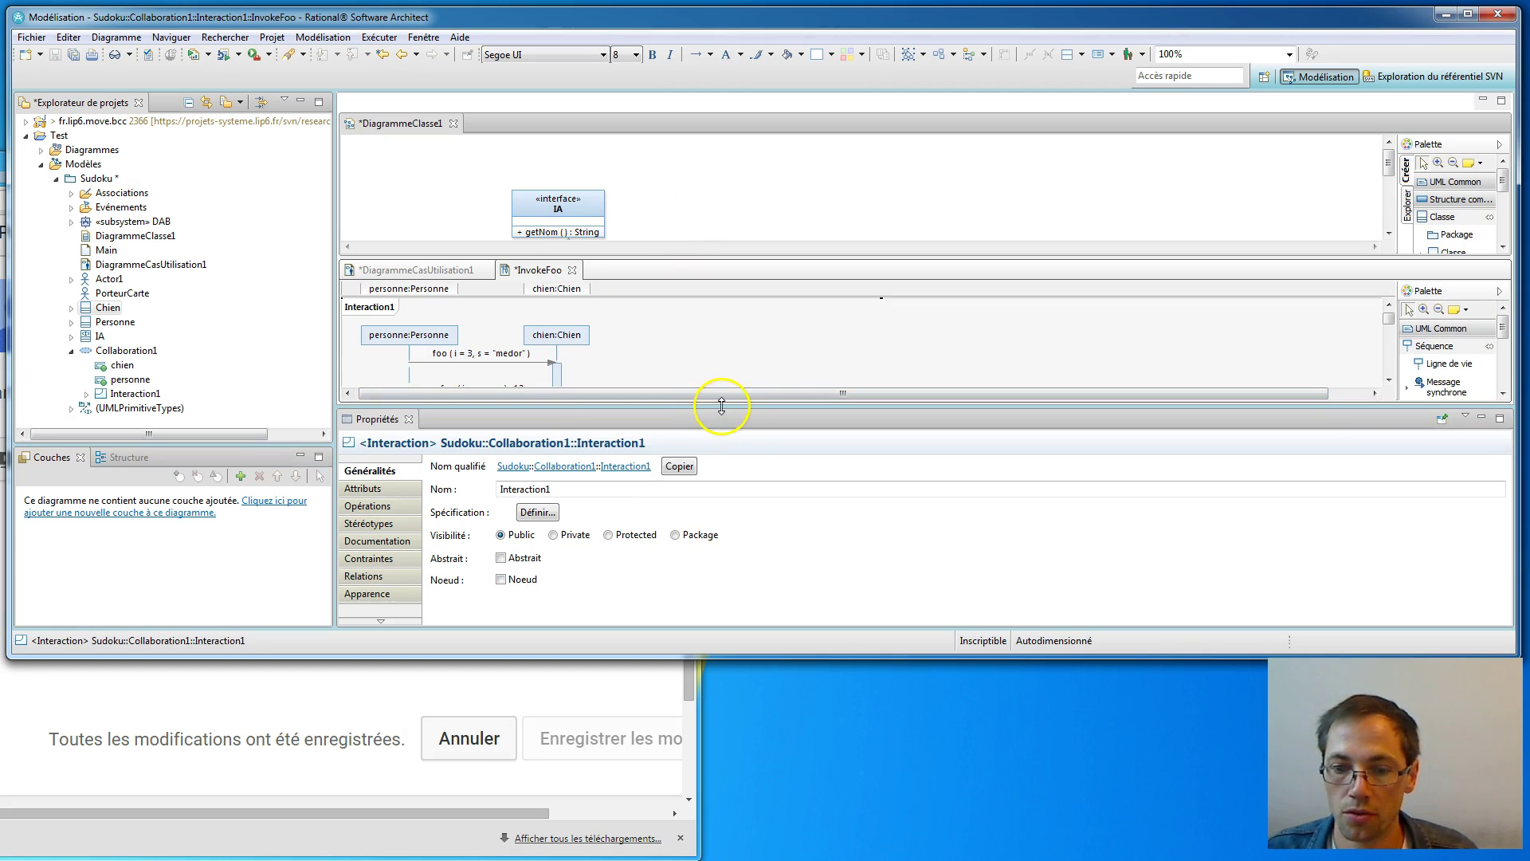
{"action": "left_click_drag", "start_coordinate": [807, 657], "coordinate": [772, 853]}
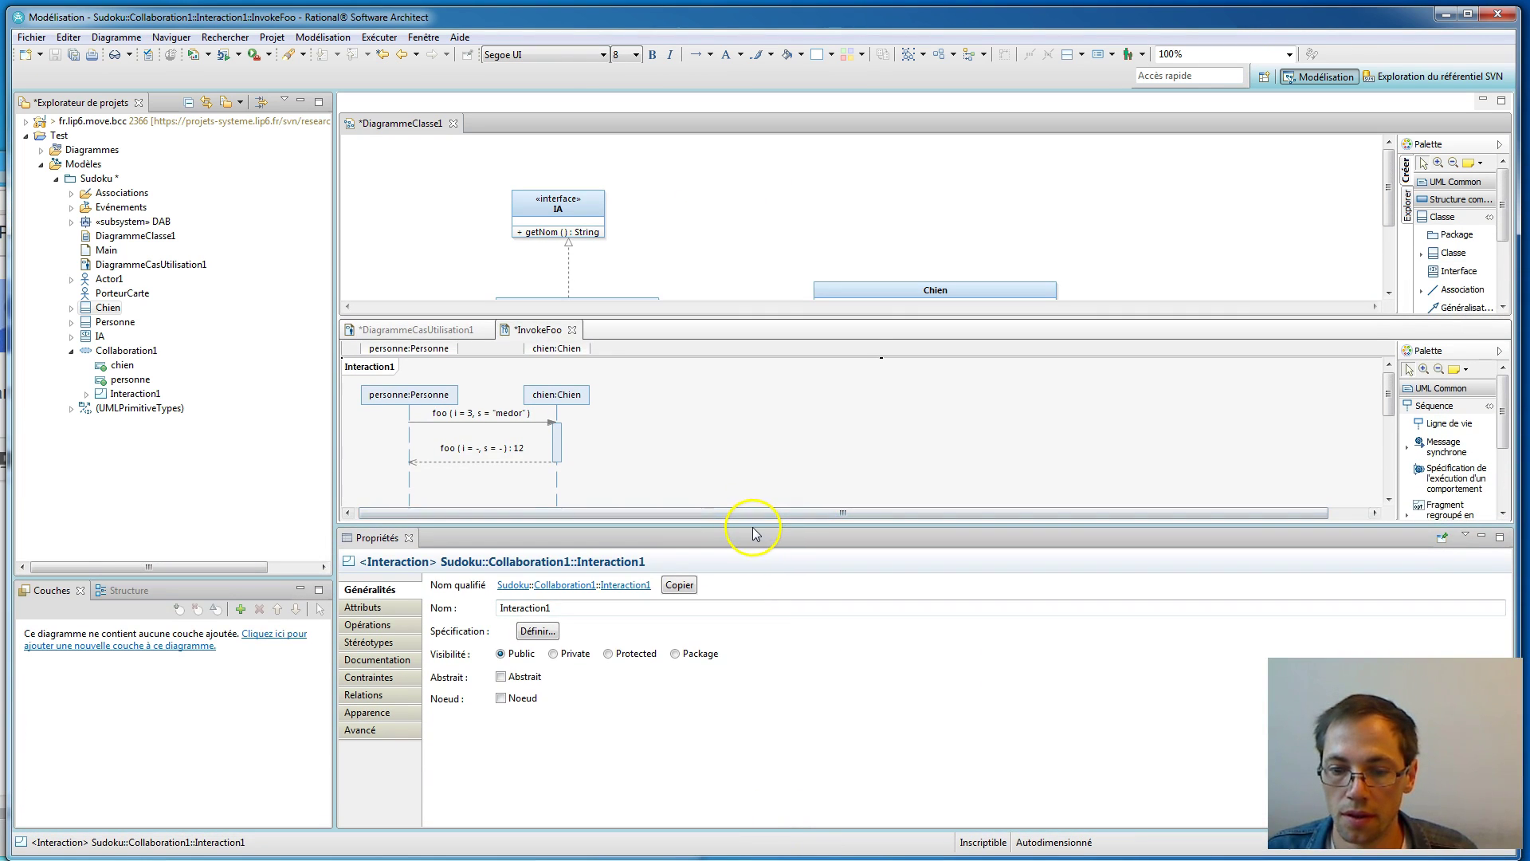
{"action": "left_click_drag", "start_coordinate": [753, 524], "coordinate": [740, 636]}
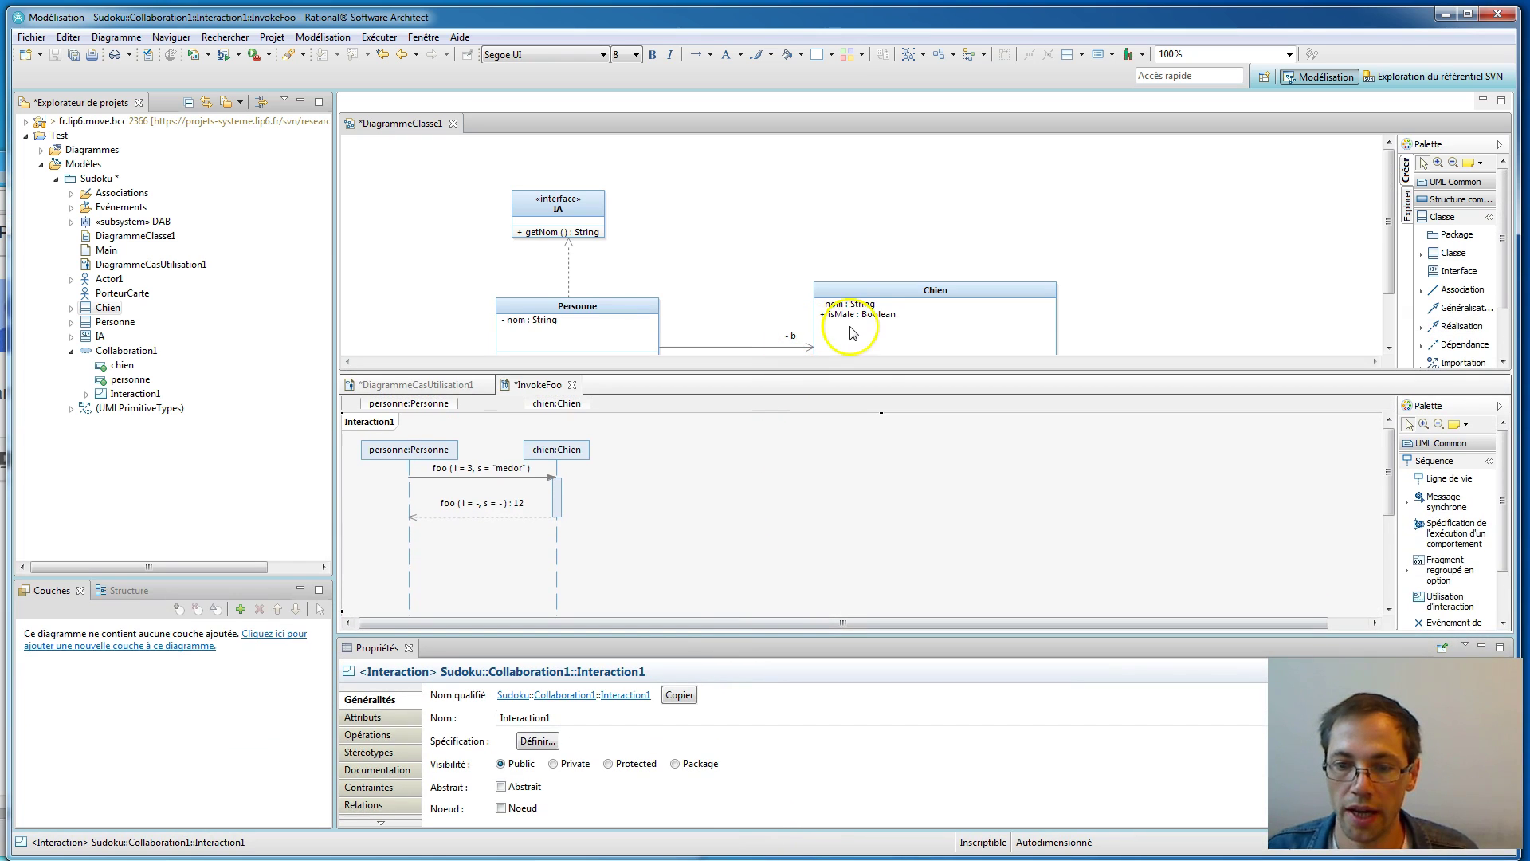
Step: Move the Chien class up beside the IA interface in the class diagram and make the properties area taller
{"action": "left_click_drag", "start_coordinate": [881, 293], "coordinate": [871, 191]}
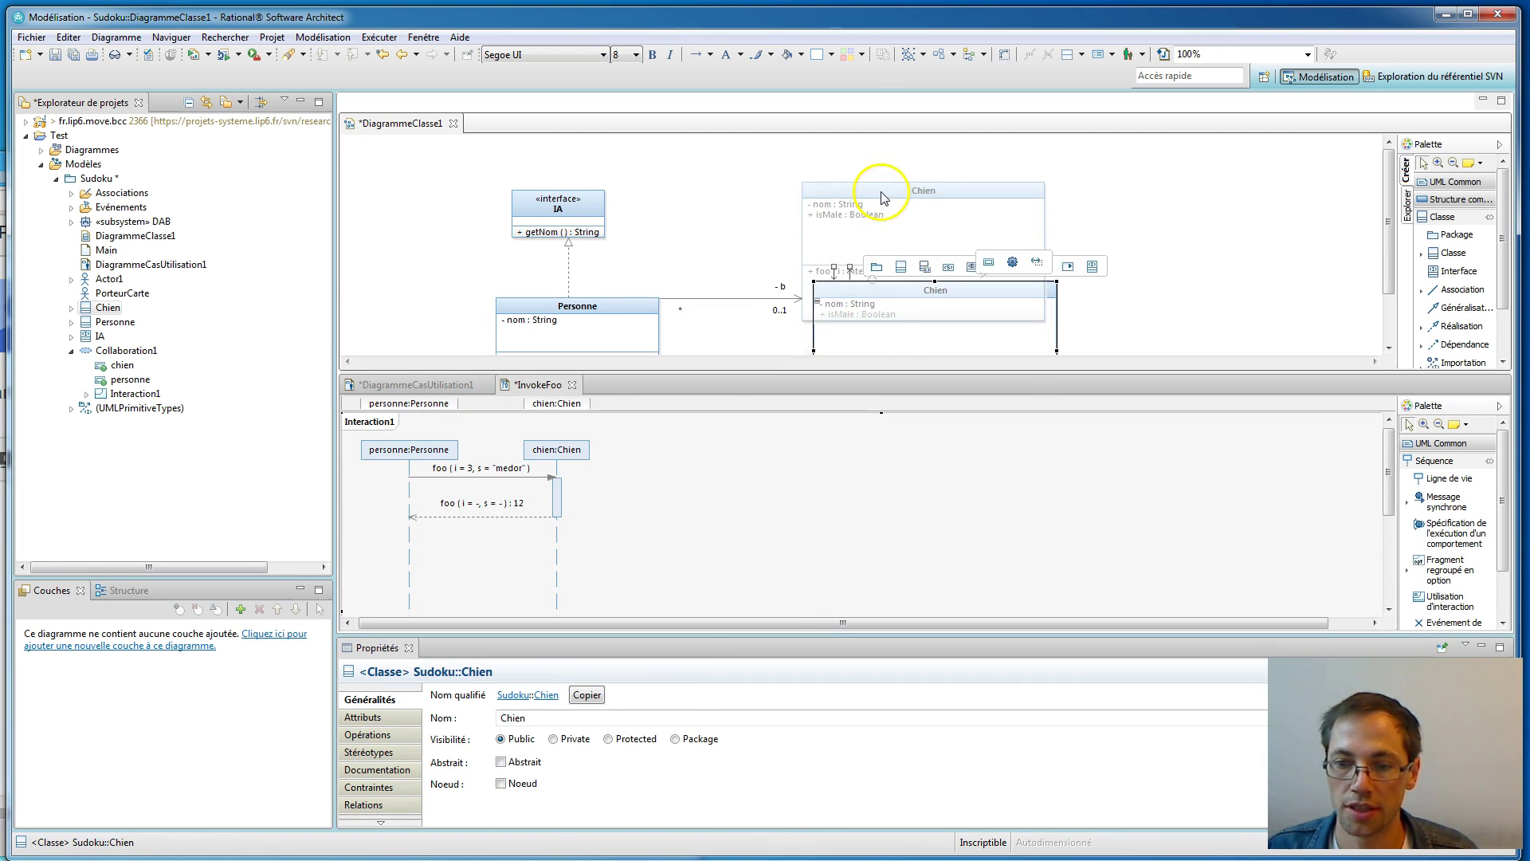
{"action": "left_click", "coordinate": [1152, 232]}
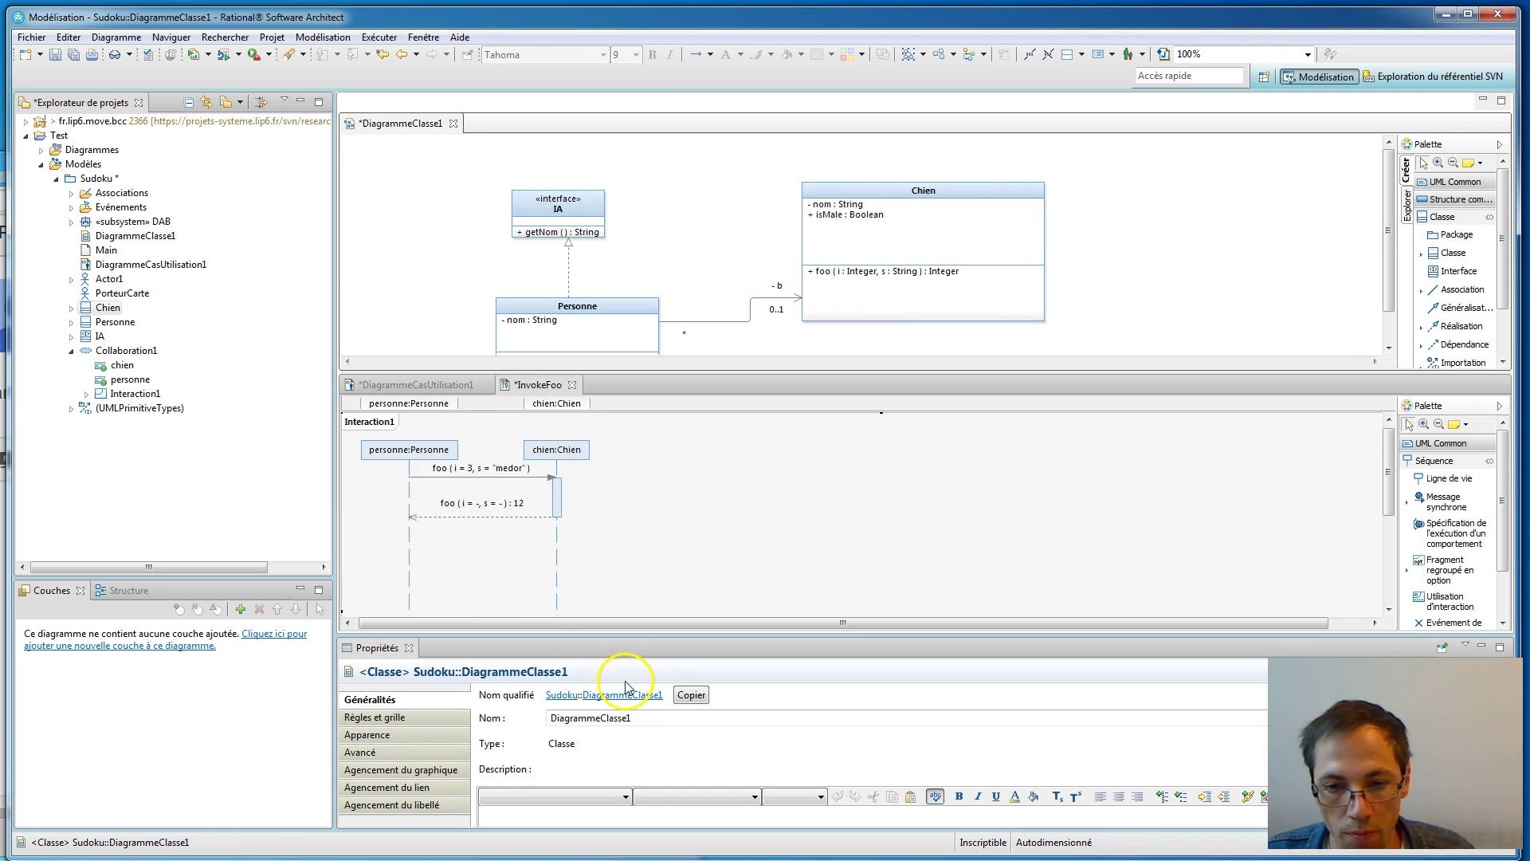
{"action": "left_click_drag", "start_coordinate": [588, 635], "coordinate": [587, 562]}
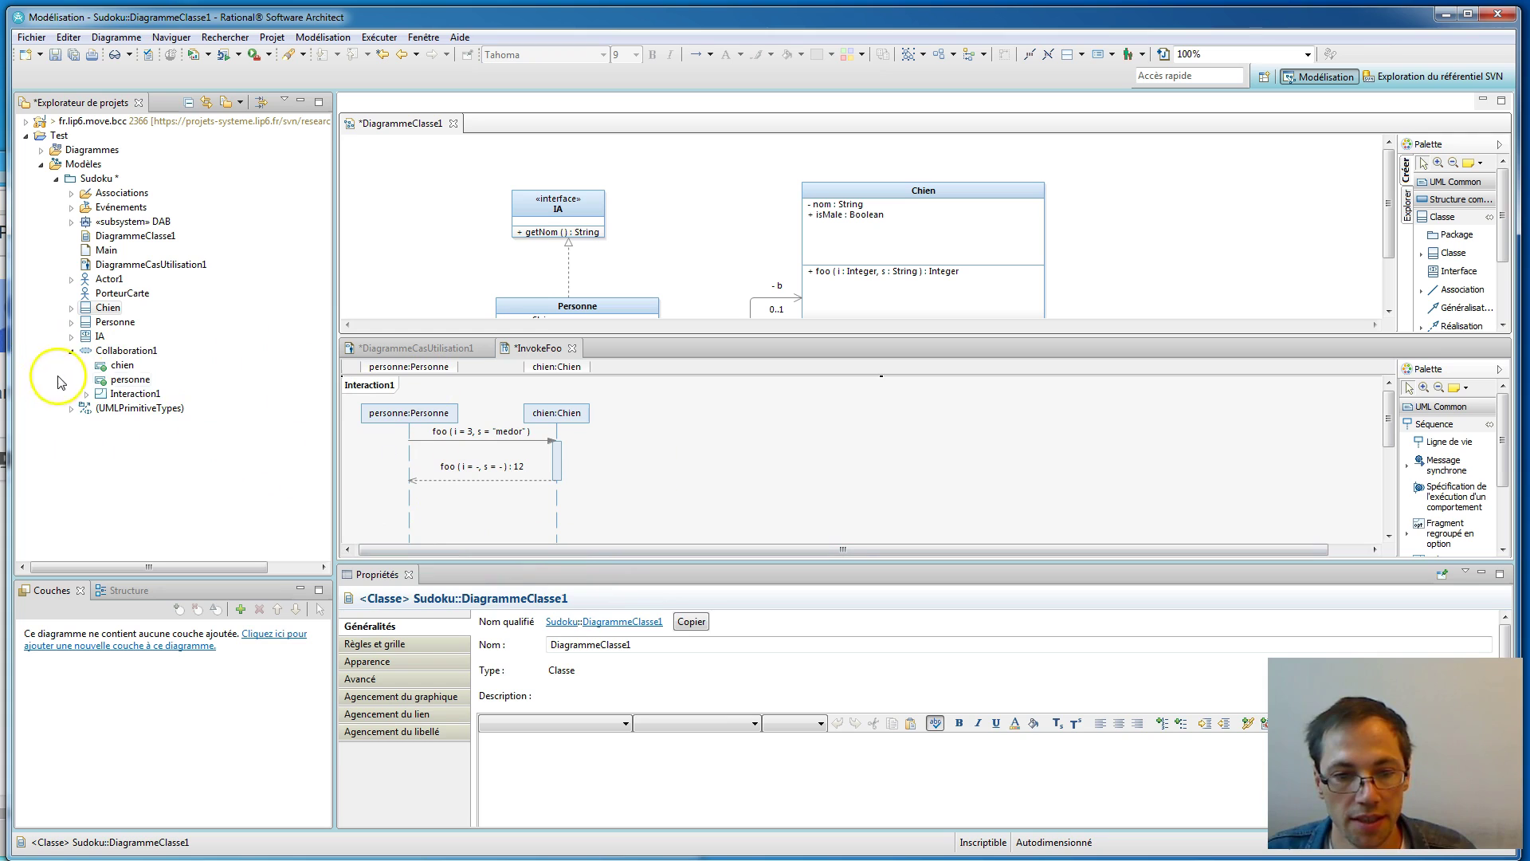
Step: Rename Collaboration1's chien attribute as medor through refactoring, saving the modified Sudoku model and updating references across the workspace
{"action": "left_click", "coordinate": [122, 365]}
{"action": "left_click", "coordinate": [126, 379]}
{"action": "left_click", "coordinate": [121, 367]}
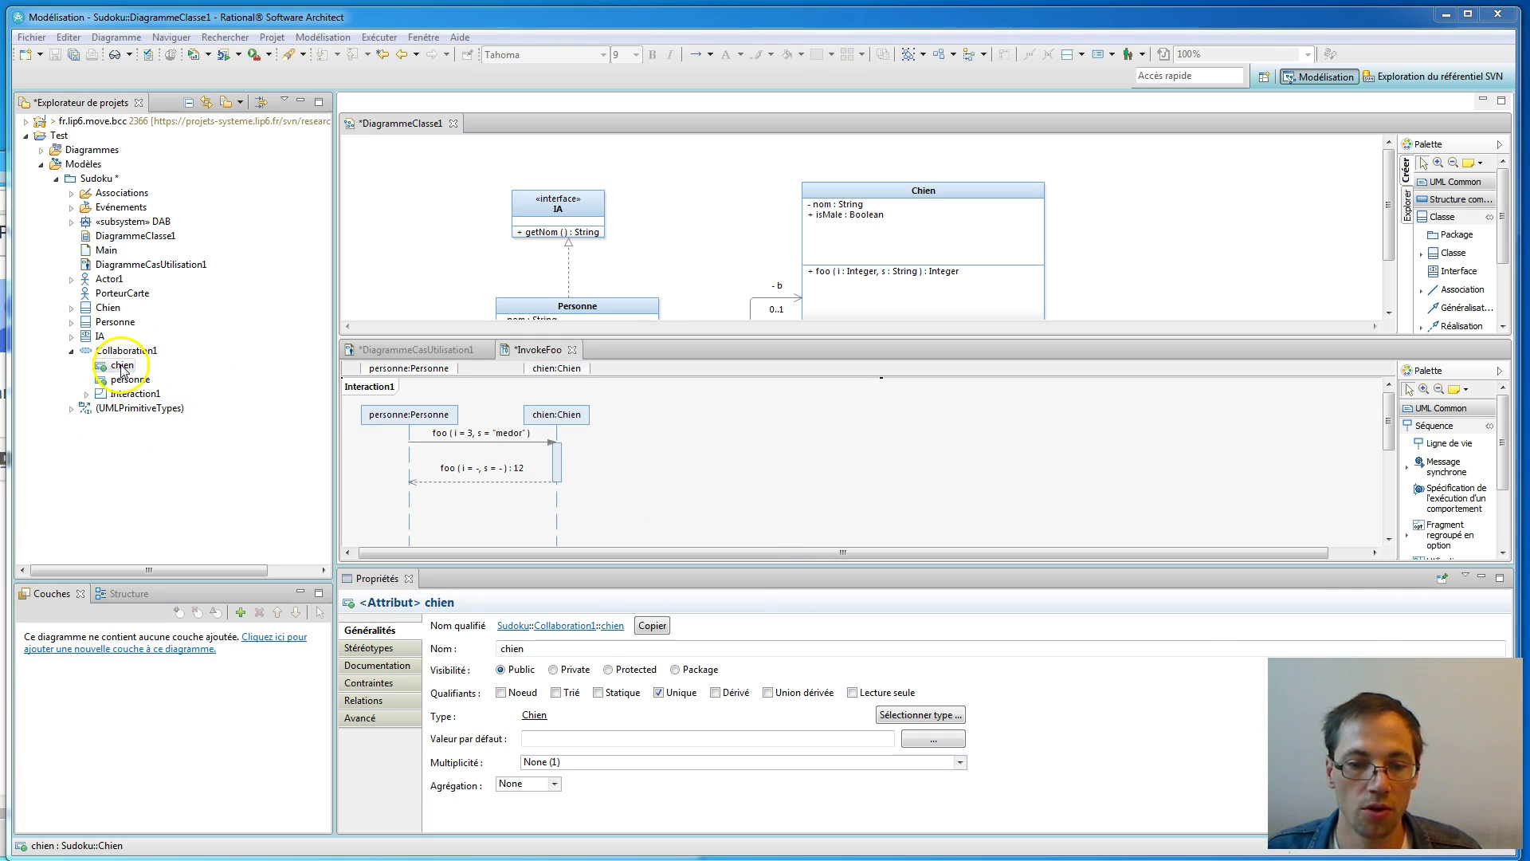
{"action": "key", "text": "alt+shift+r"}
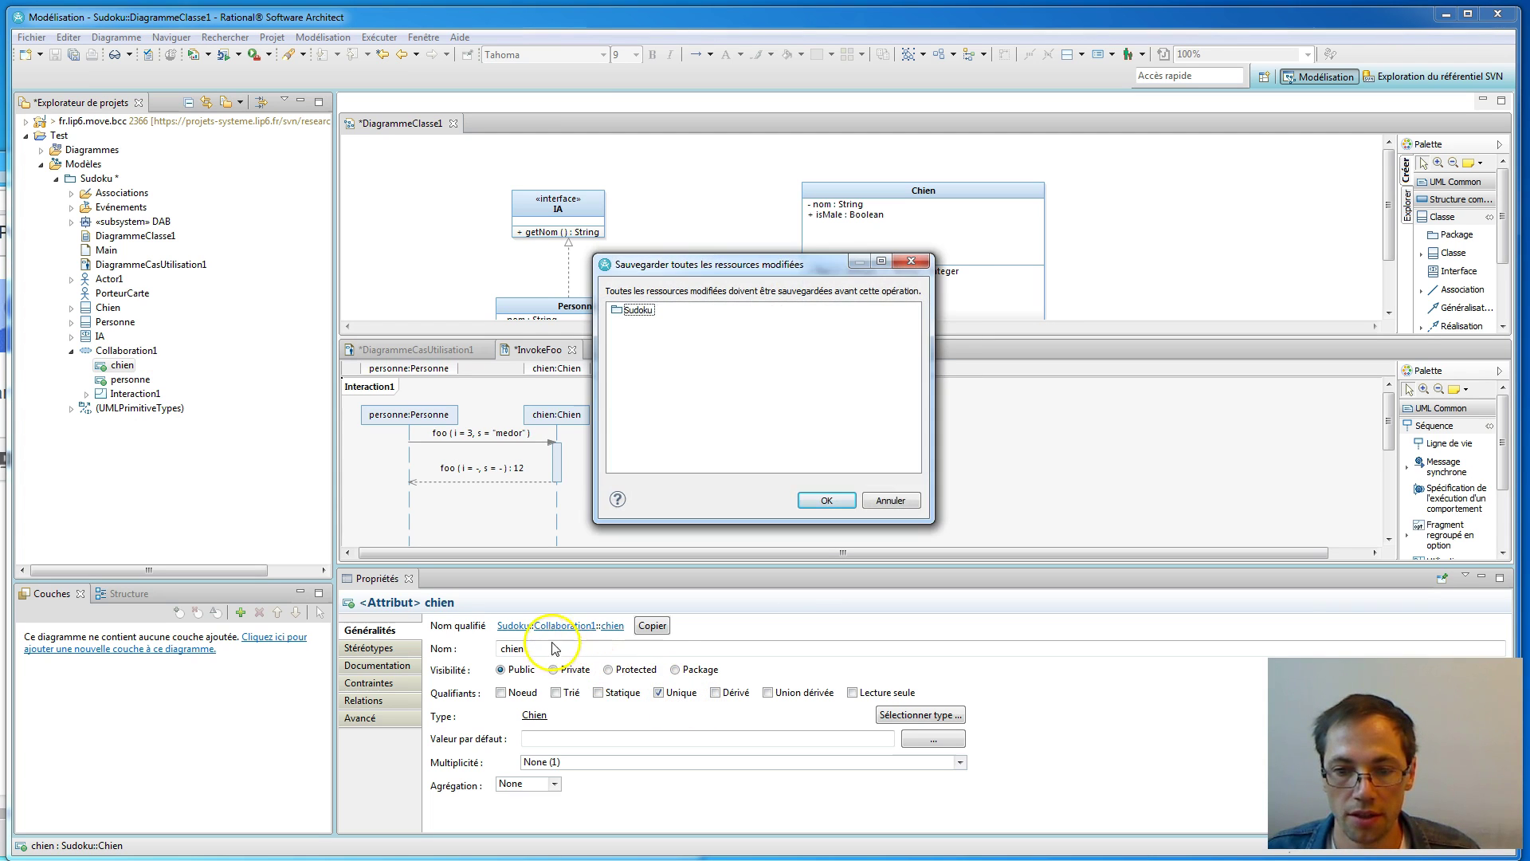
{"action": "left_click", "coordinate": [826, 500]}
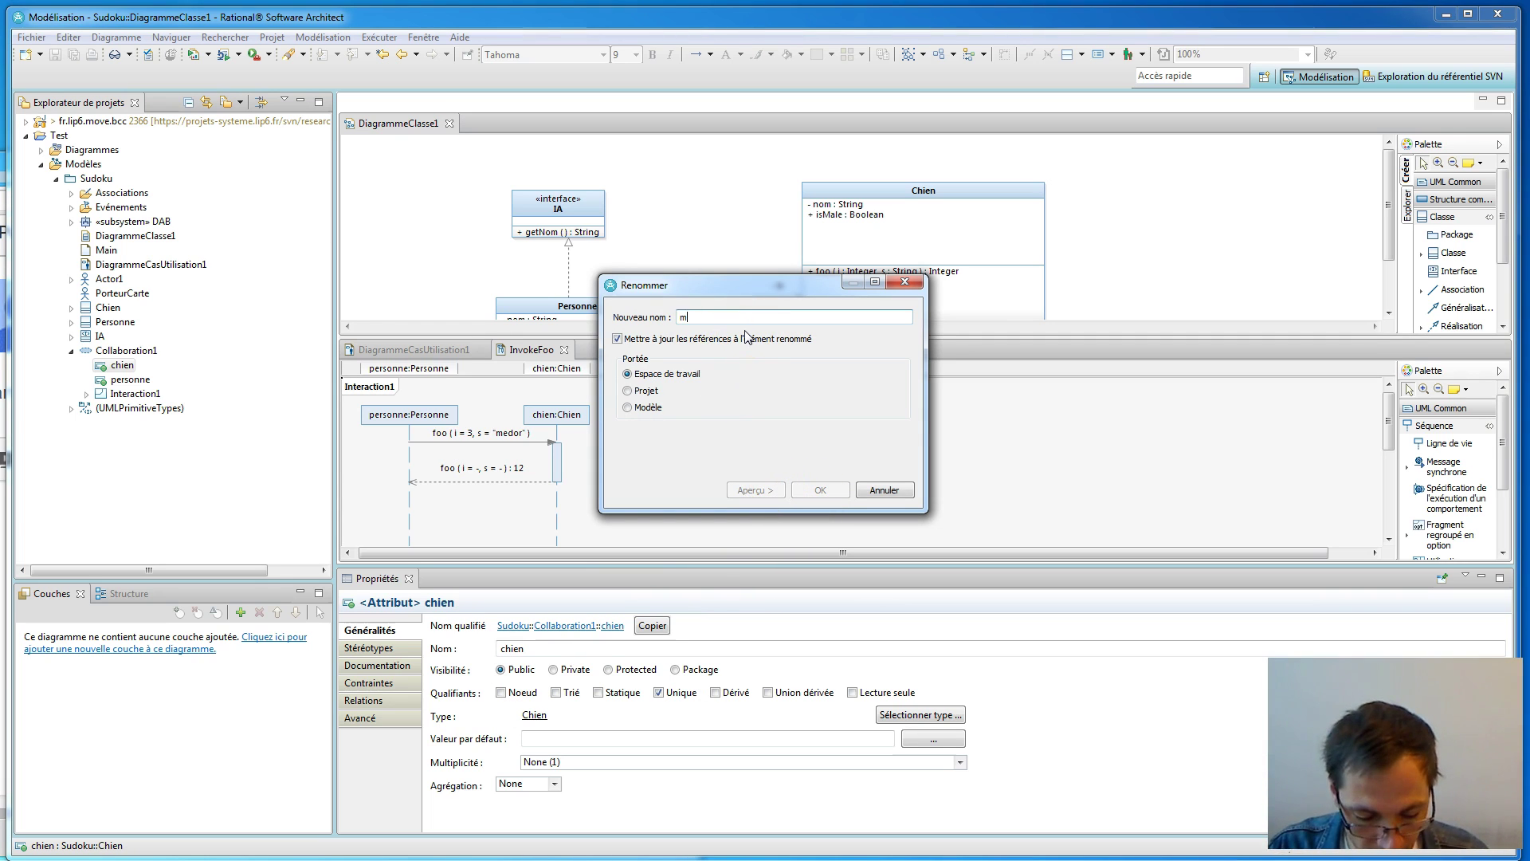
{"action": "type", "text": "medor"}
{"action": "key", "text": "Return"}
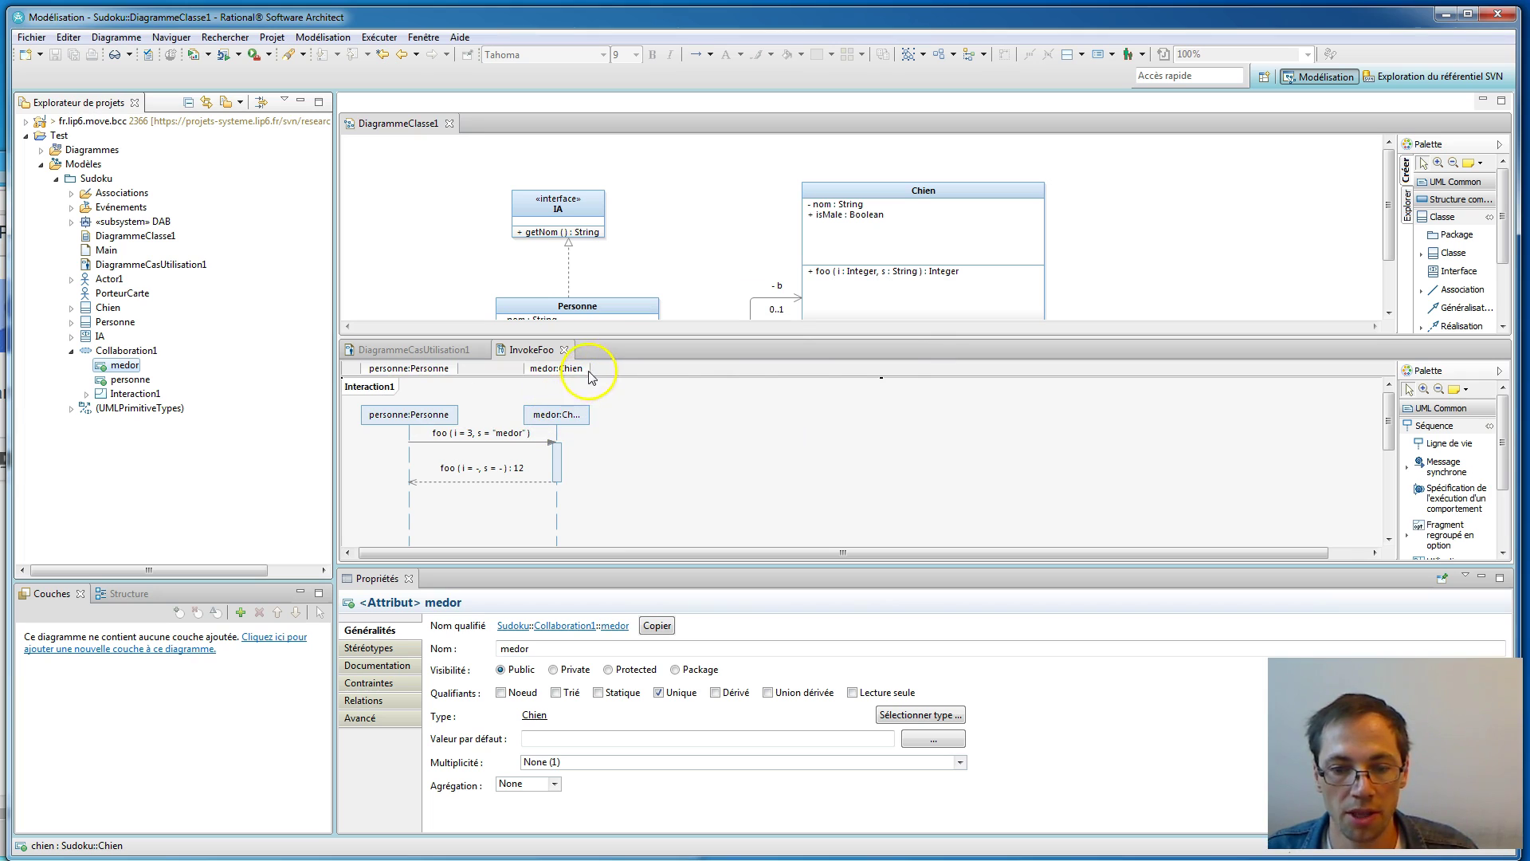
Step: Rename Collaboration1's personne attribute as bob and slightly adjust the divider between the two diagram areas
{"action": "left_click", "coordinate": [127, 380]}
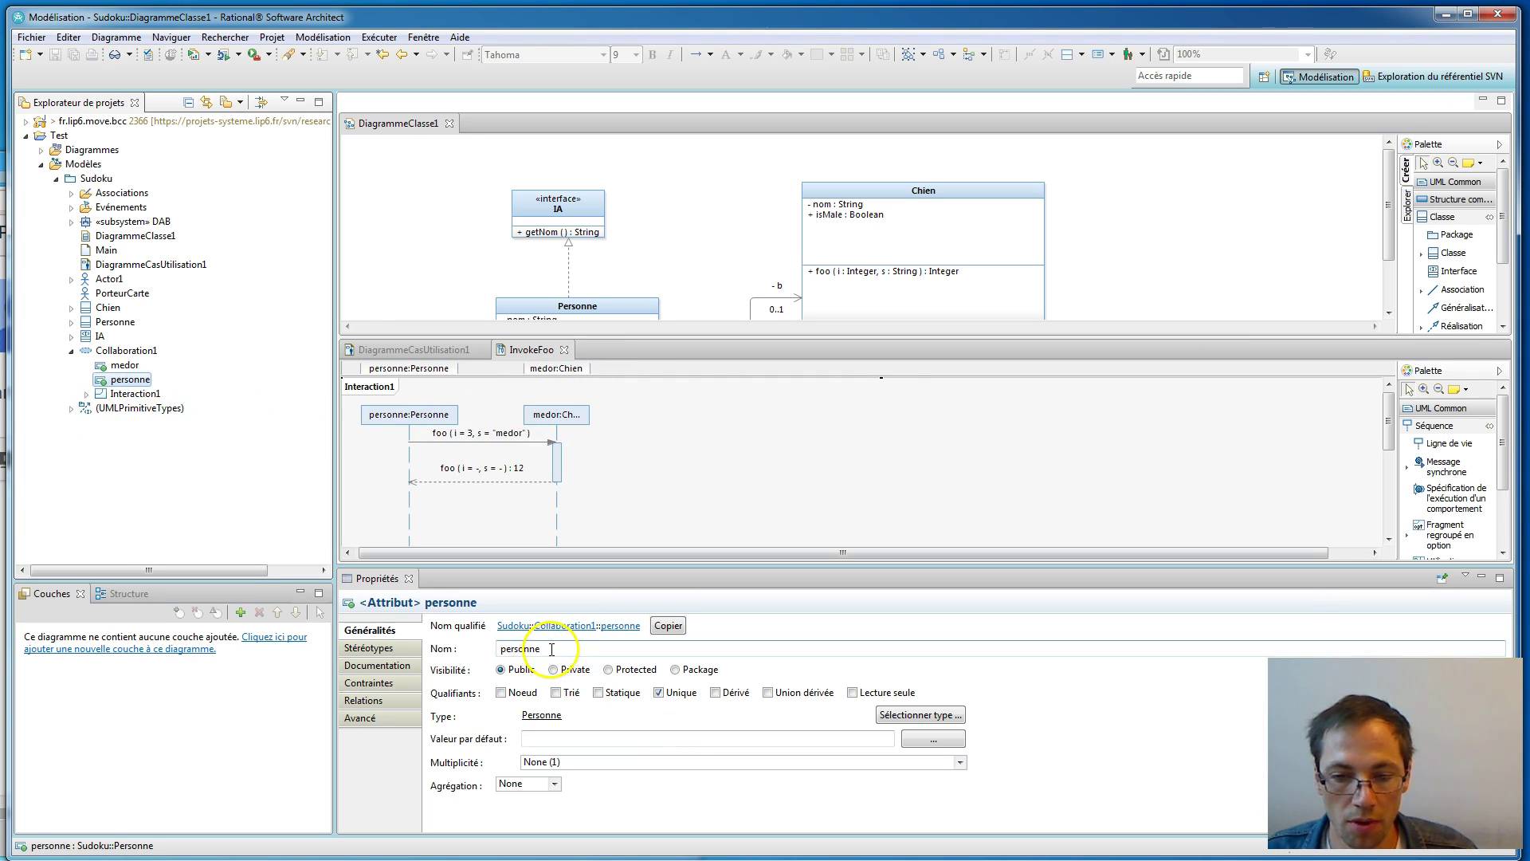
{"action": "double_click", "coordinate": [522, 649]}
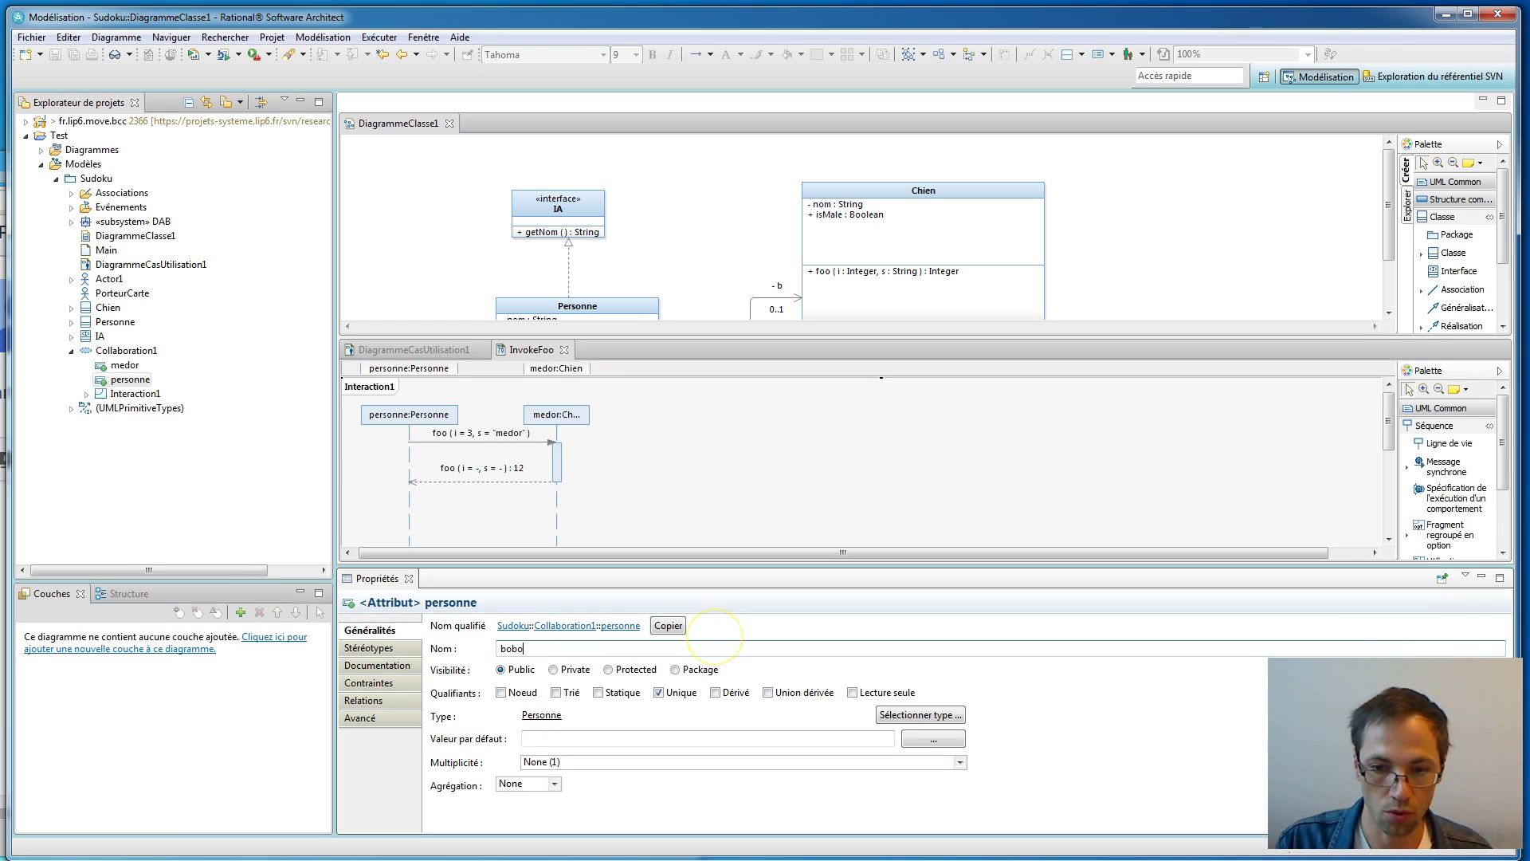
{"action": "key", "text": "Return"}
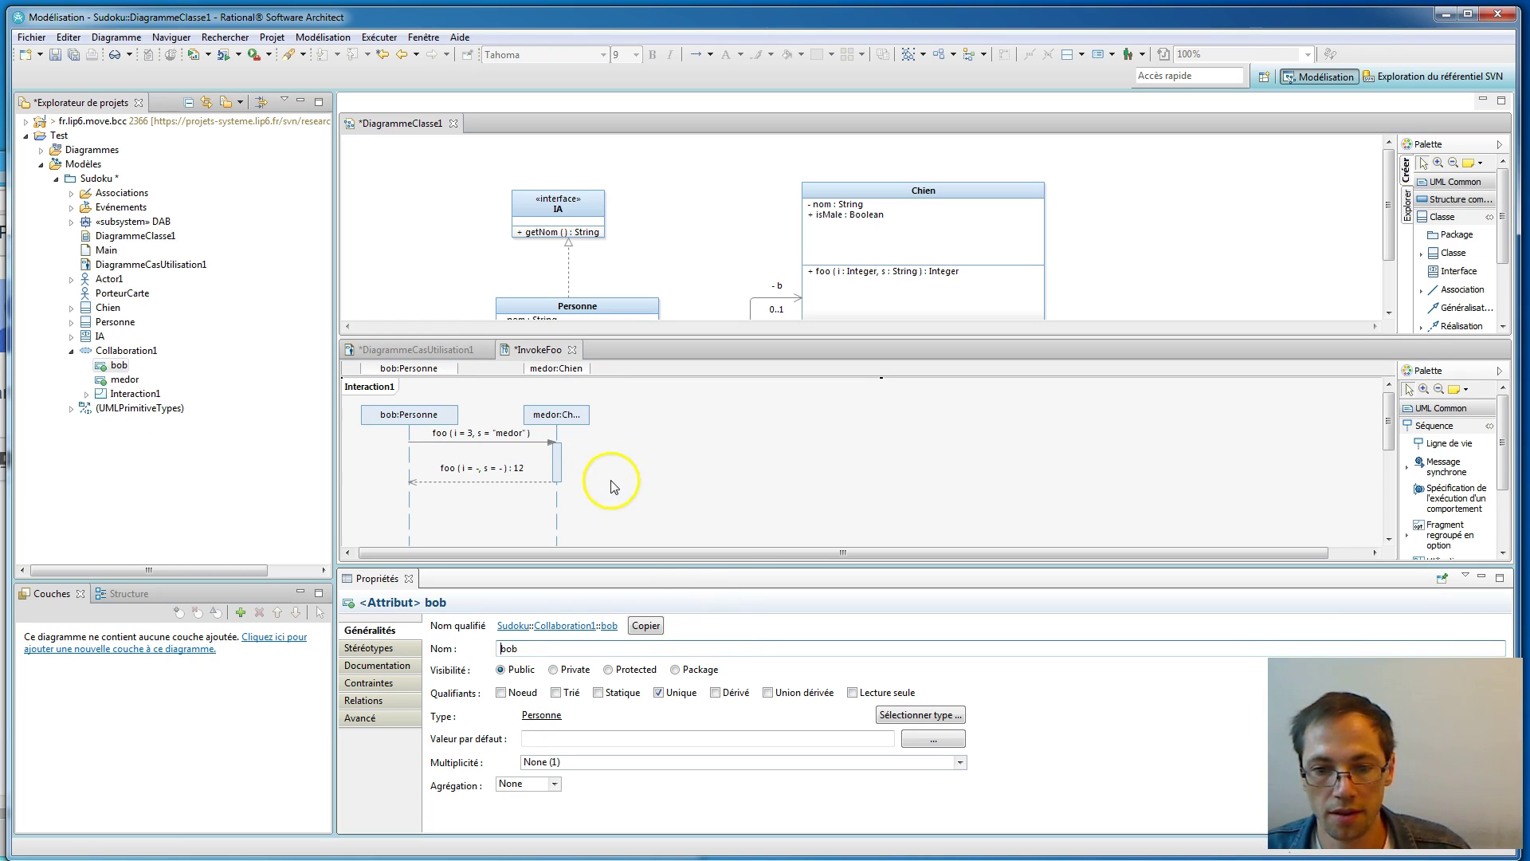
{"action": "mouse_move", "coordinate": [748, 336]}
{"action": "left_mouse_down"}
{"action": "mouse_move", "coordinate": [738, 365]}
{"action": "mouse_move", "coordinate": [735, 339]}
{"action": "left_mouse_up"}
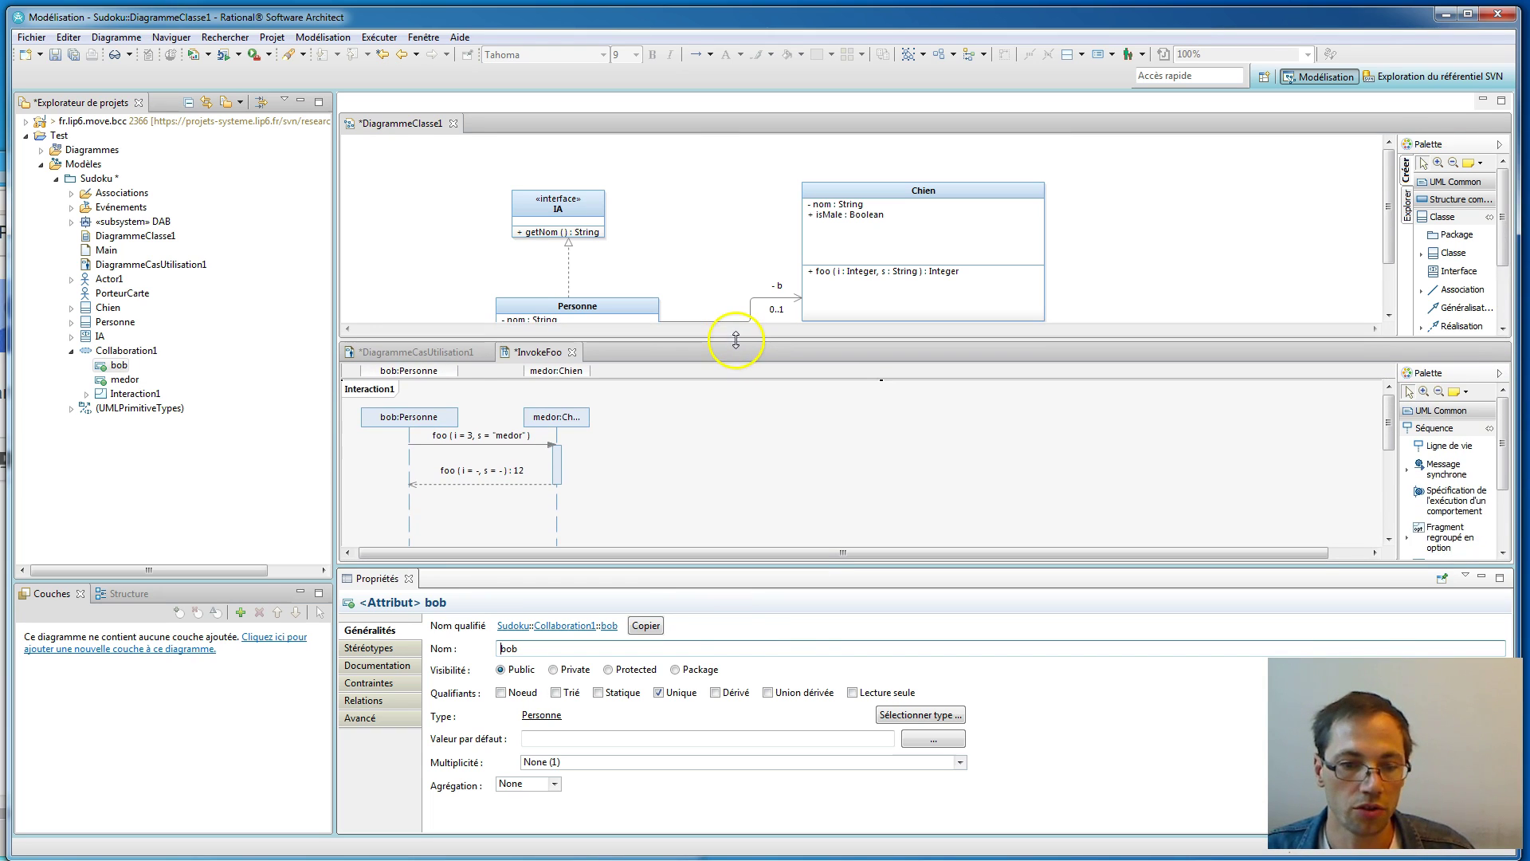
Step: Add a second sequence diagram to Collaboration1 and name it getName
{"action": "left_click", "coordinate": [118, 365]}
{"action": "left_click", "coordinate": [116, 352]}
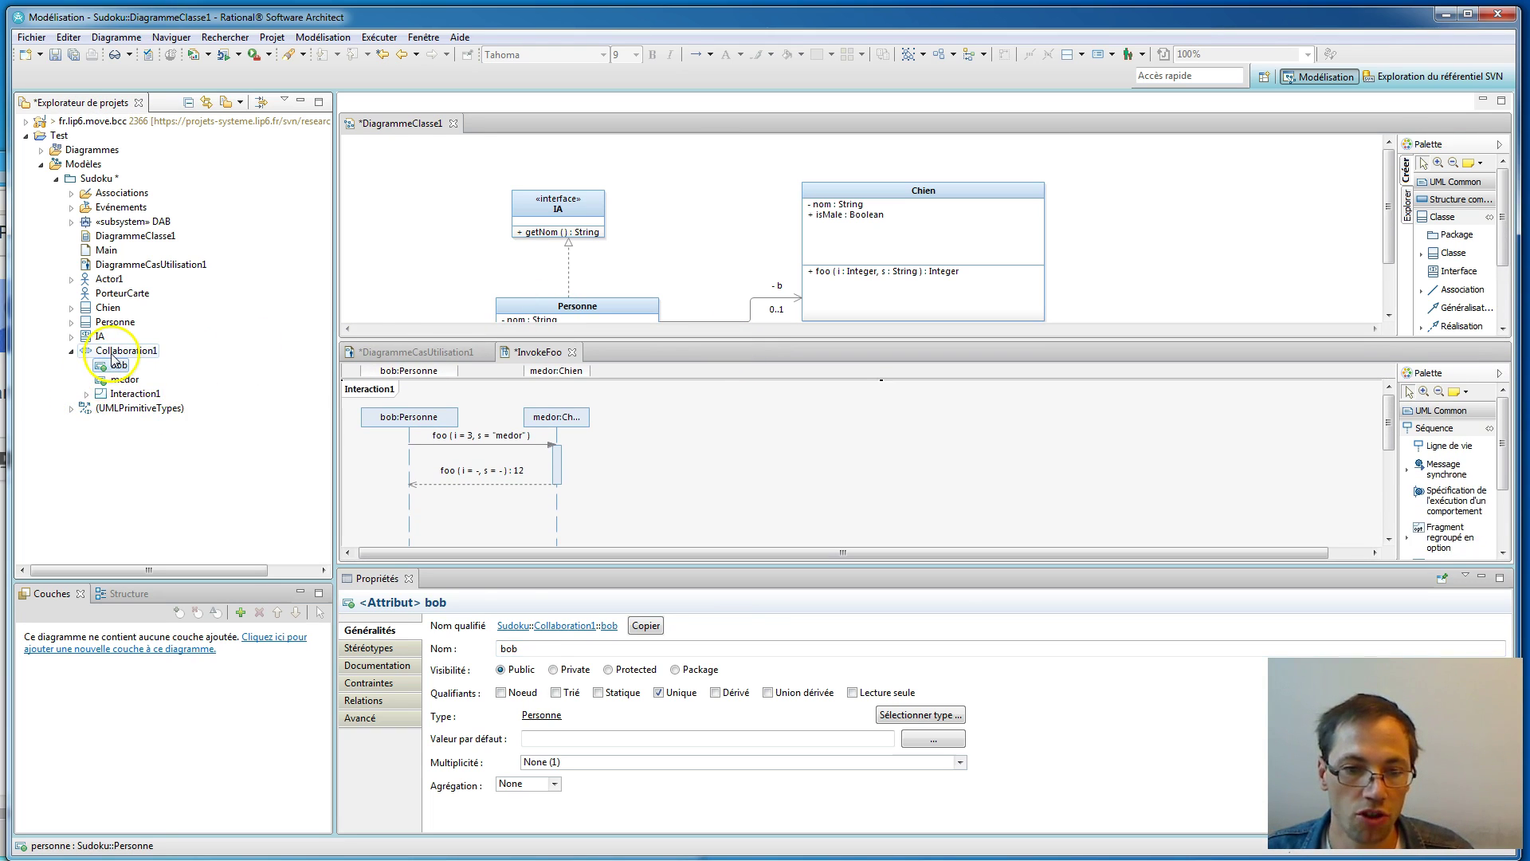
{"action": "right_click", "coordinate": [115, 358]}
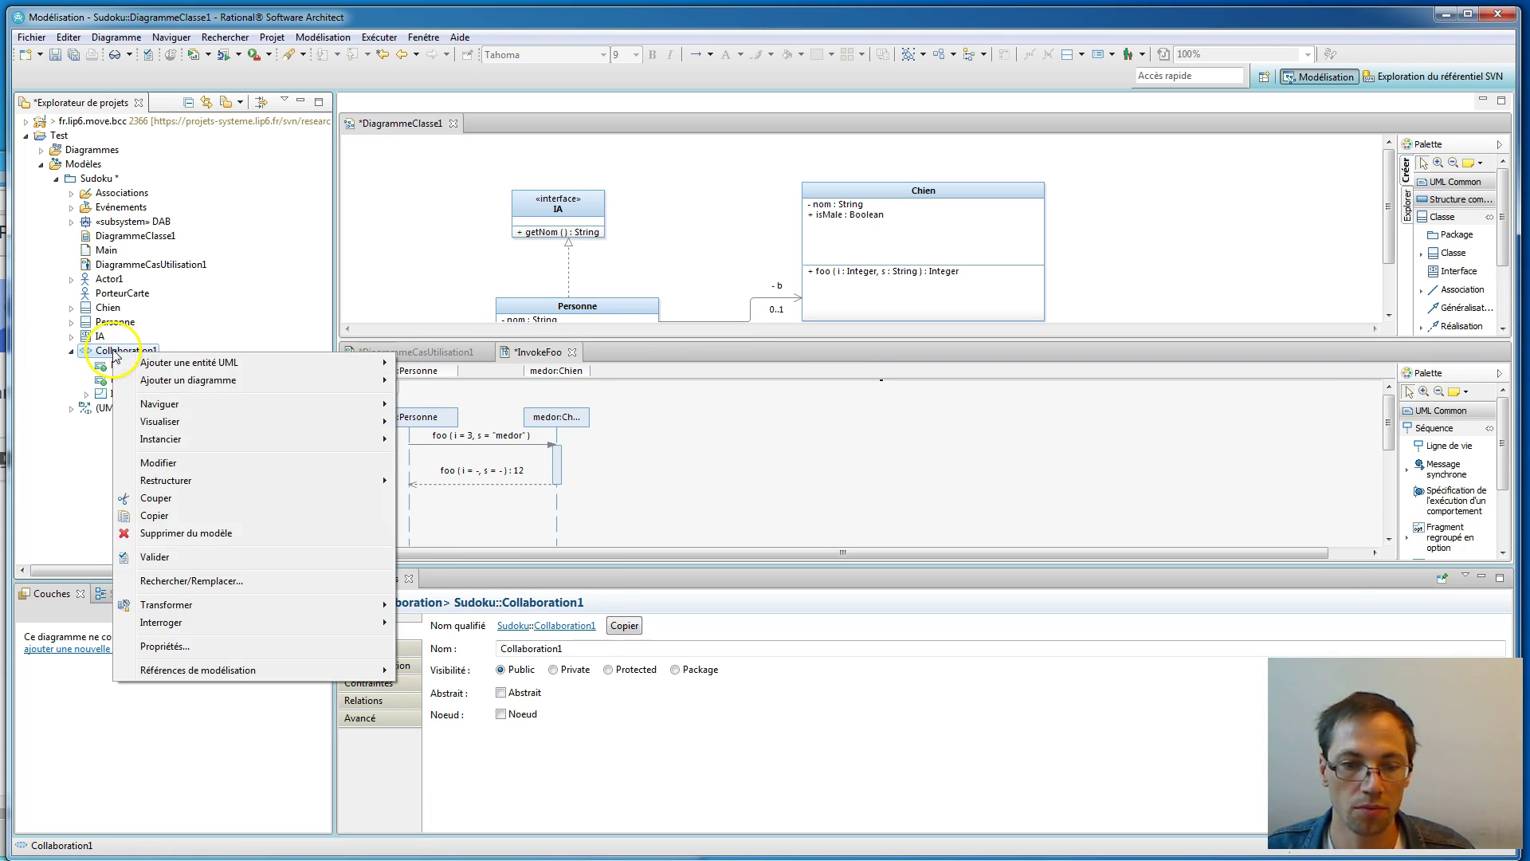
{"action": "mouse_move", "coordinate": [273, 390]}
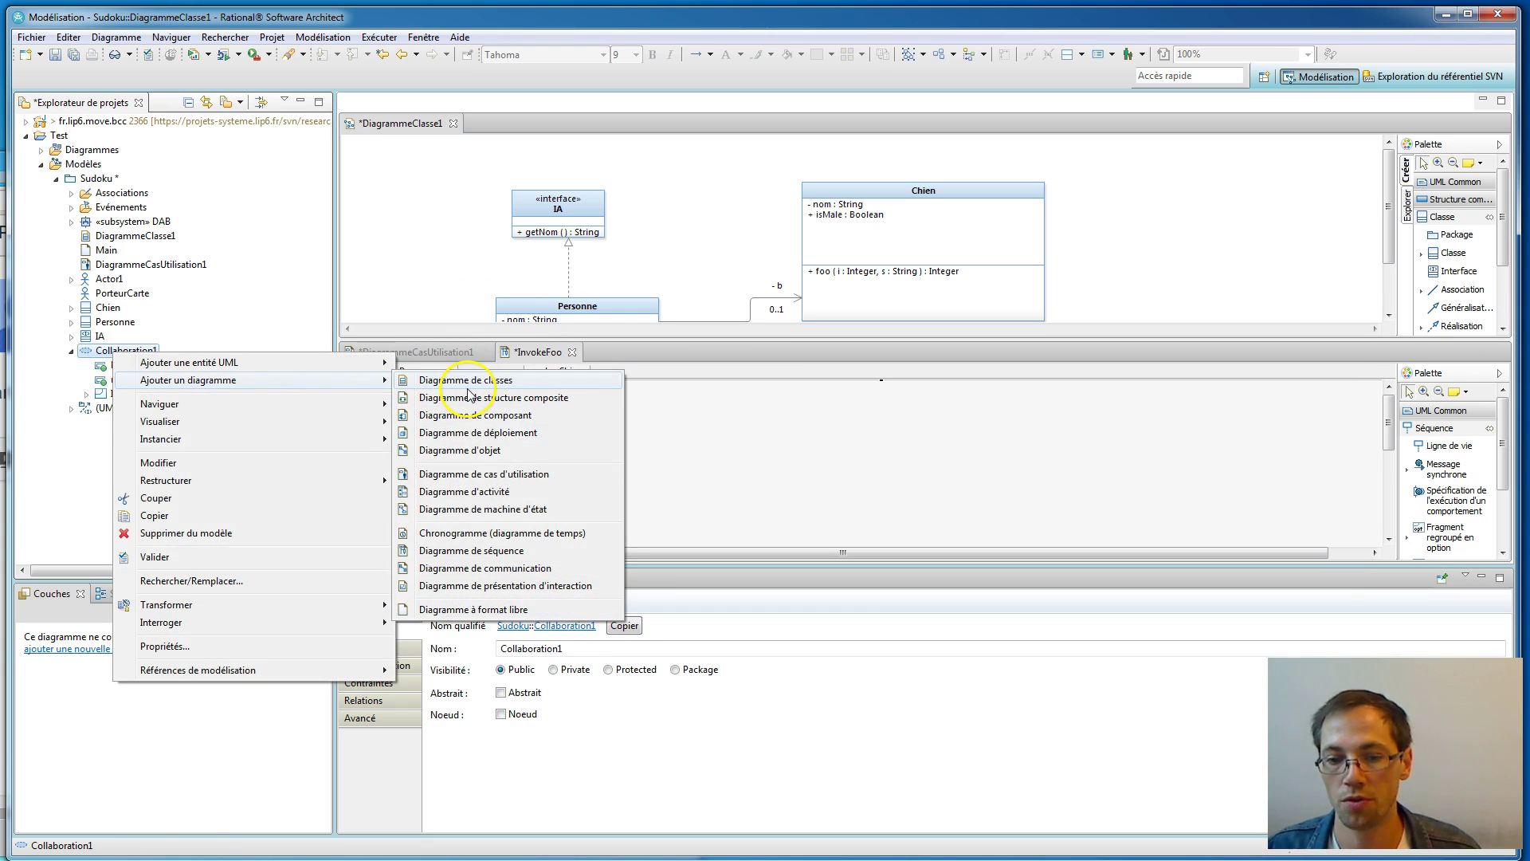
{"action": "left_click", "coordinate": [477, 550]}
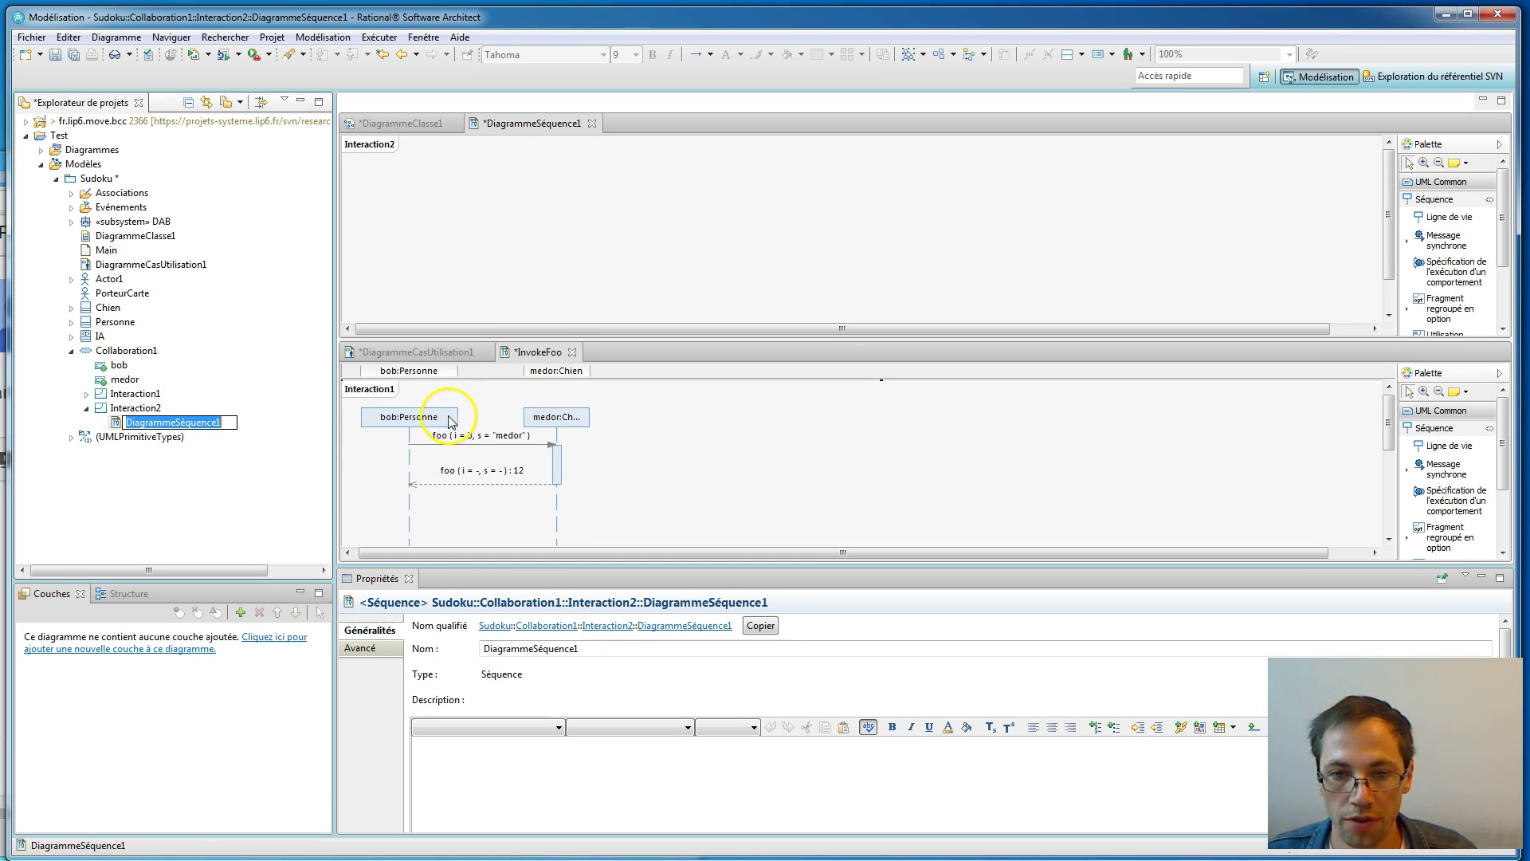
{"action": "key", "text": "Return"}
{"action": "double_click", "coordinate": [575, 647]}
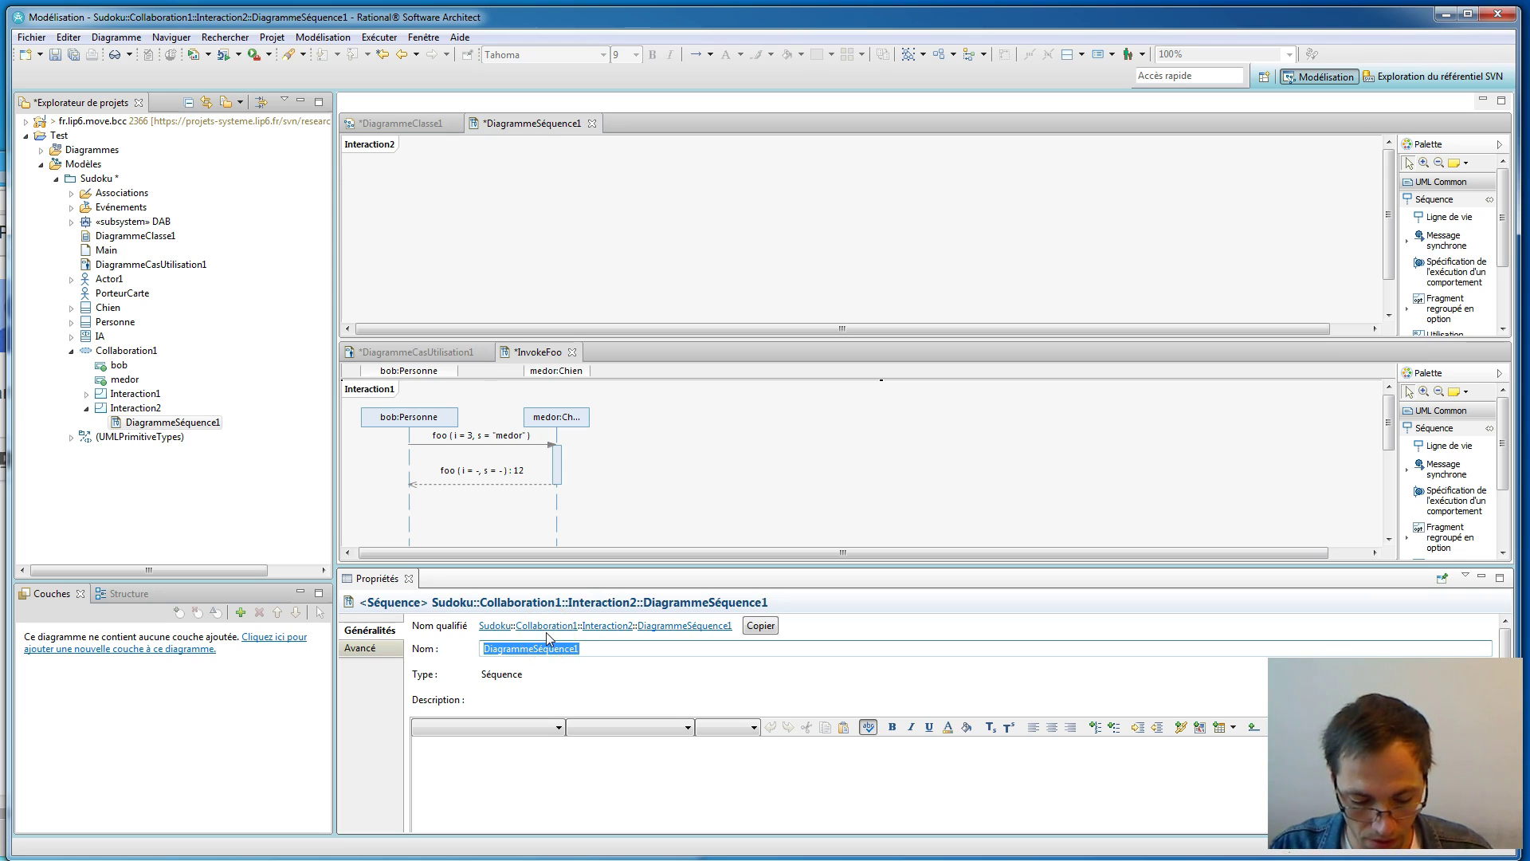
{"action": "type", "text": "getName"}
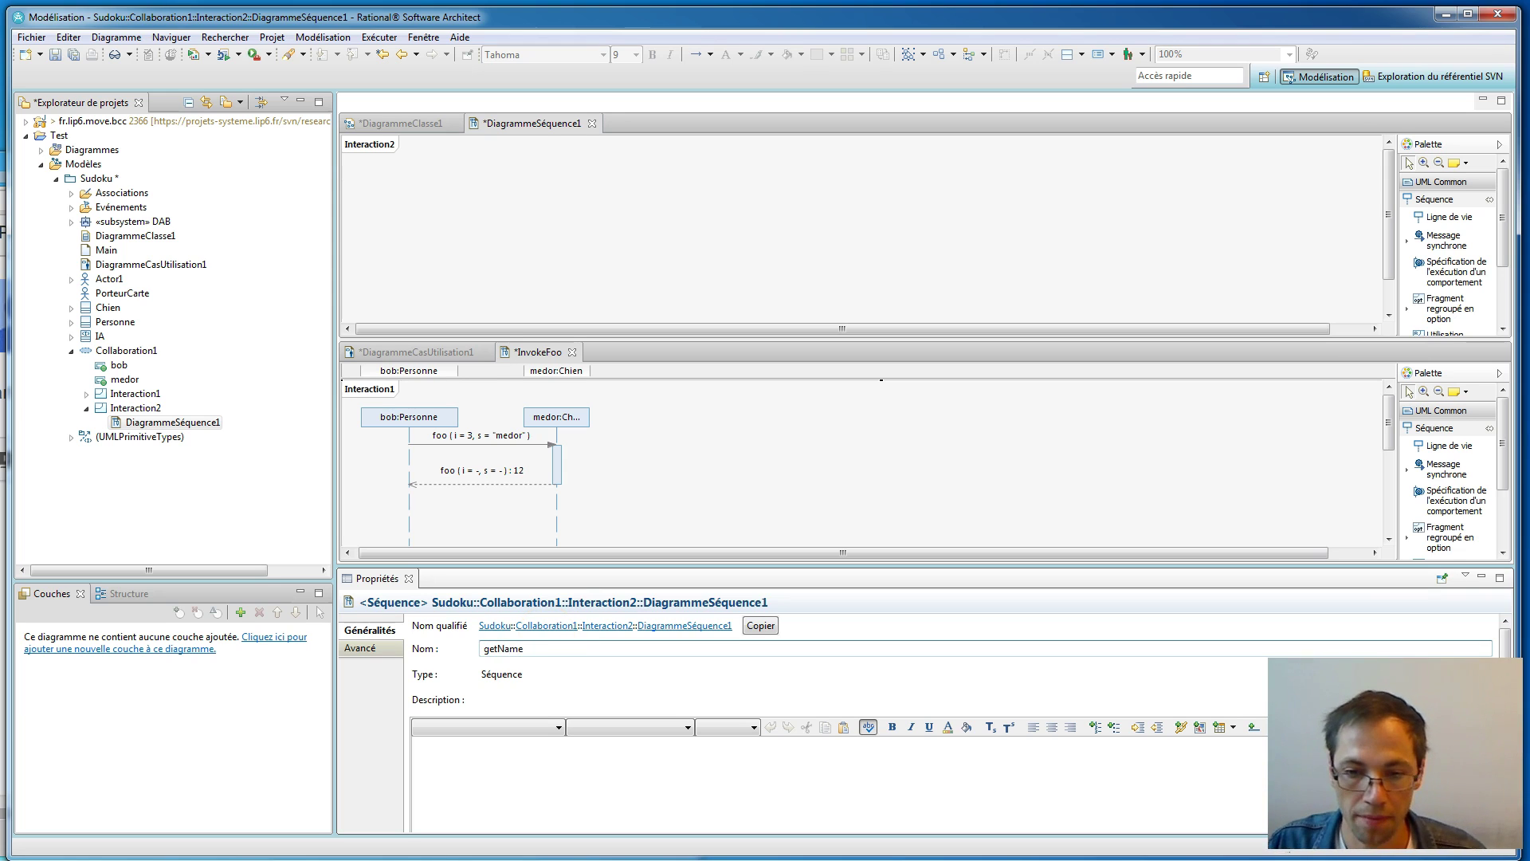
{"action": "key", "text": "Return"}
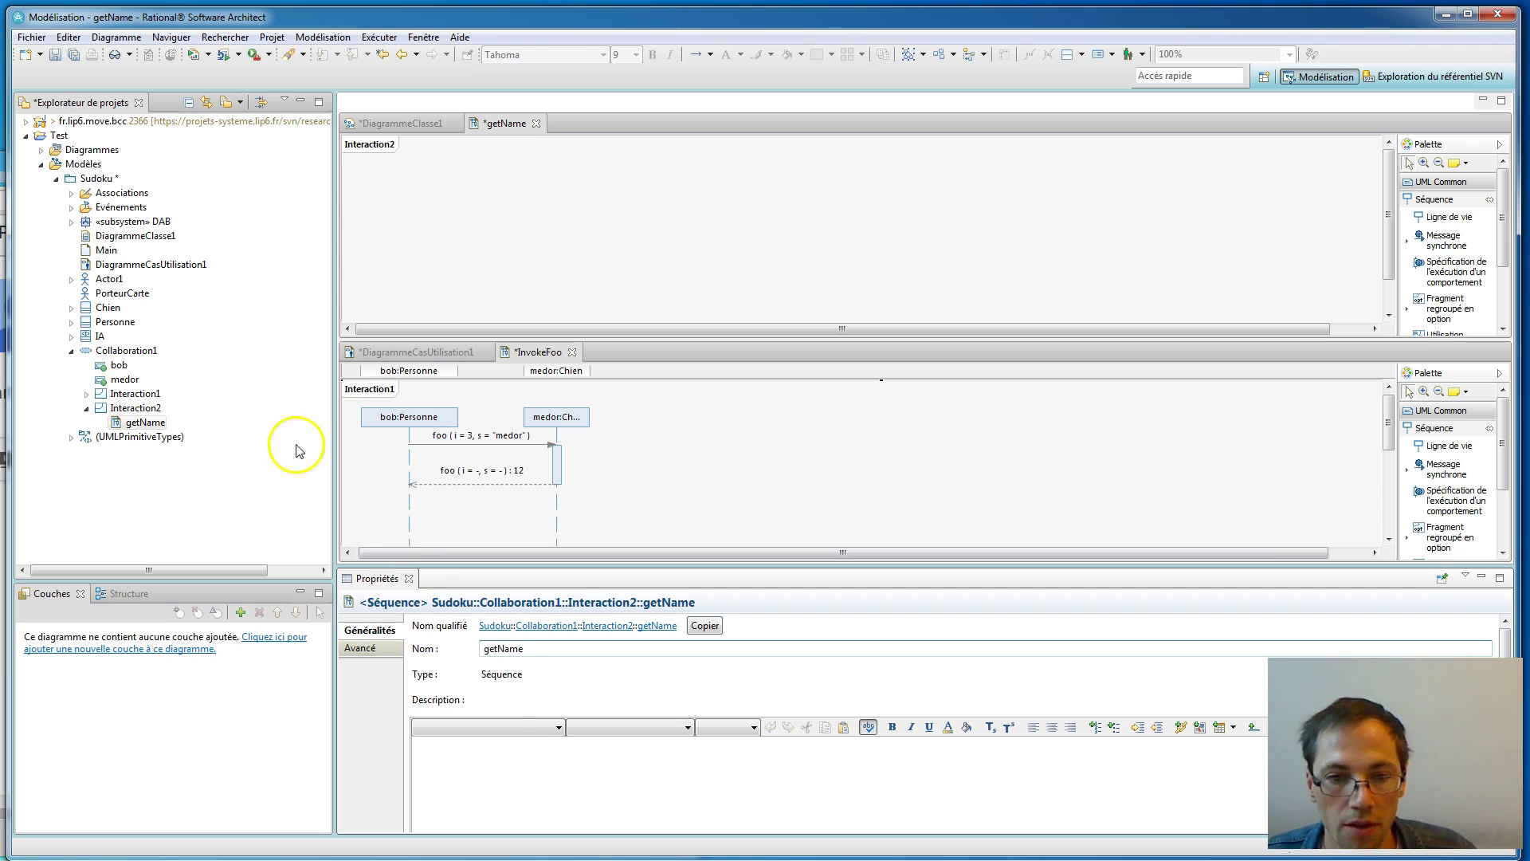
Step: Place Collaboration1's bob and medor attributes side by side as lifelines in the getName diagram
{"action": "left_click", "coordinate": [529, 215]}
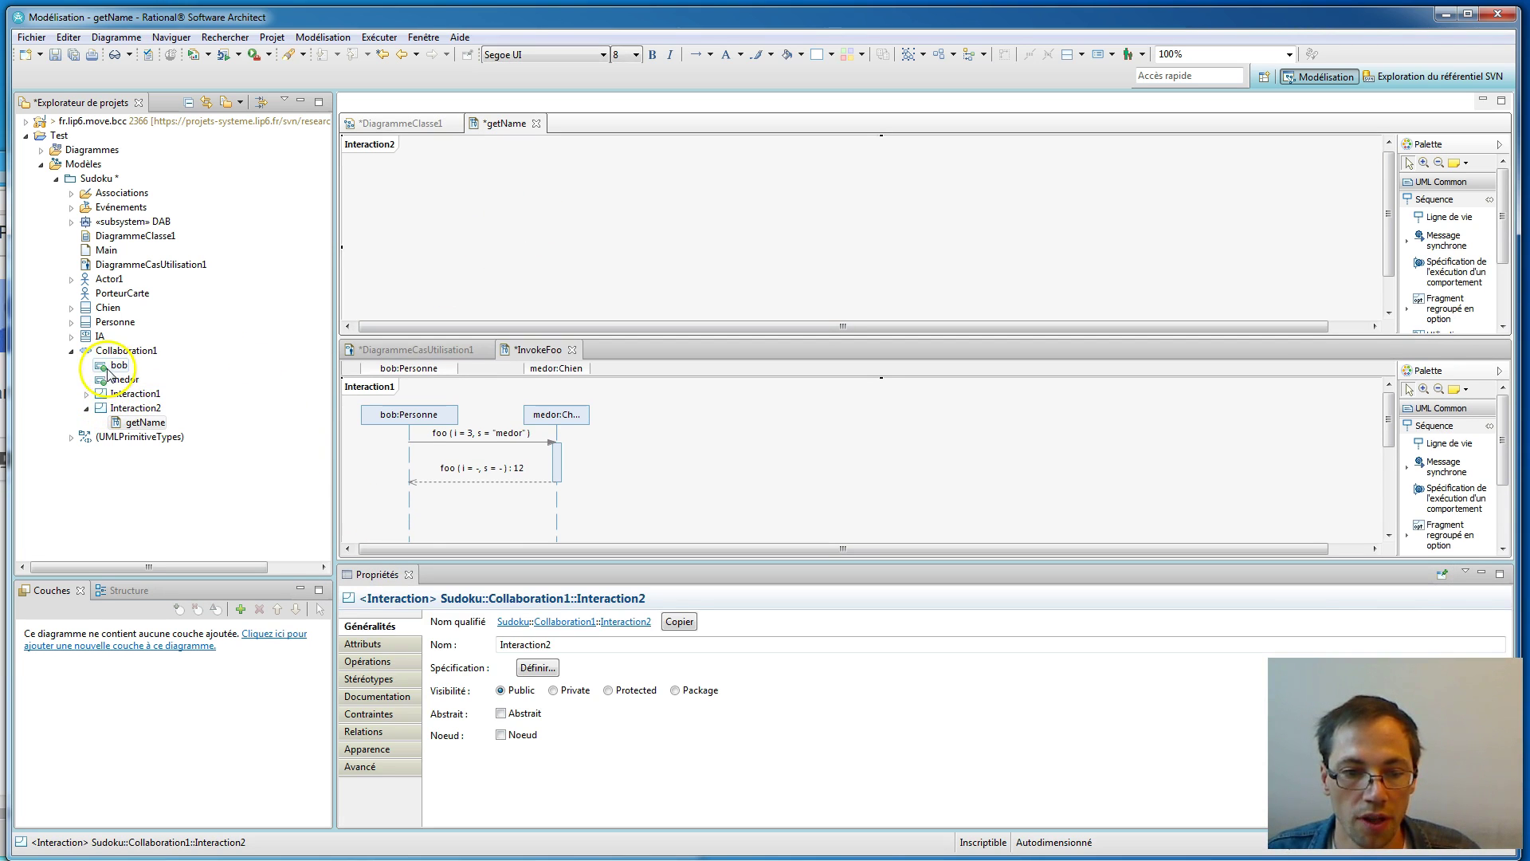
{"action": "left_click_drag", "start_coordinate": [113, 369], "coordinate": [437, 195]}
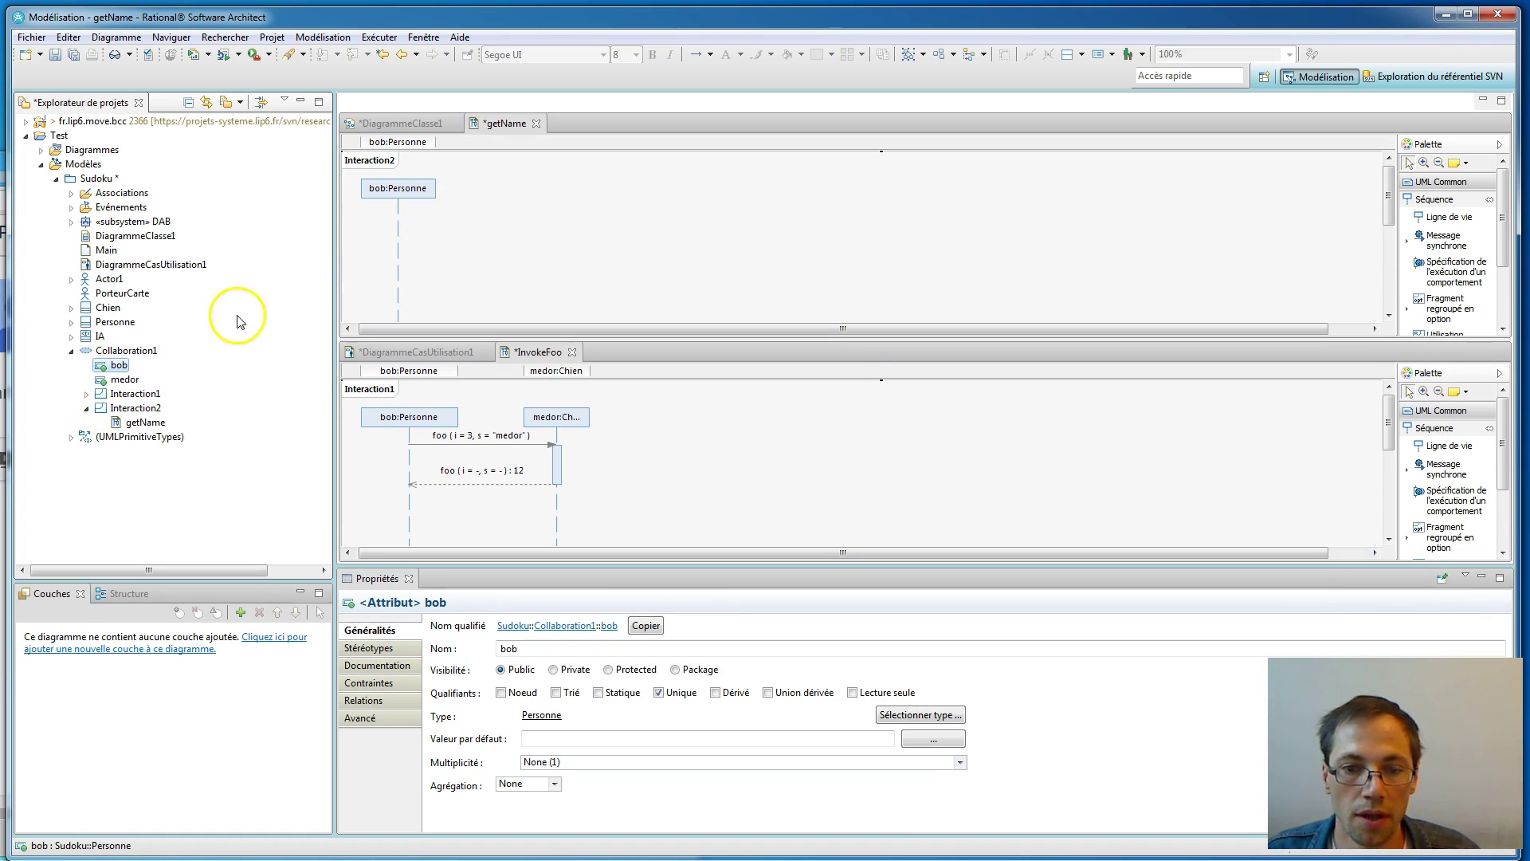
{"action": "left_click_drag", "start_coordinate": [125, 380], "coordinate": [749, 192]}
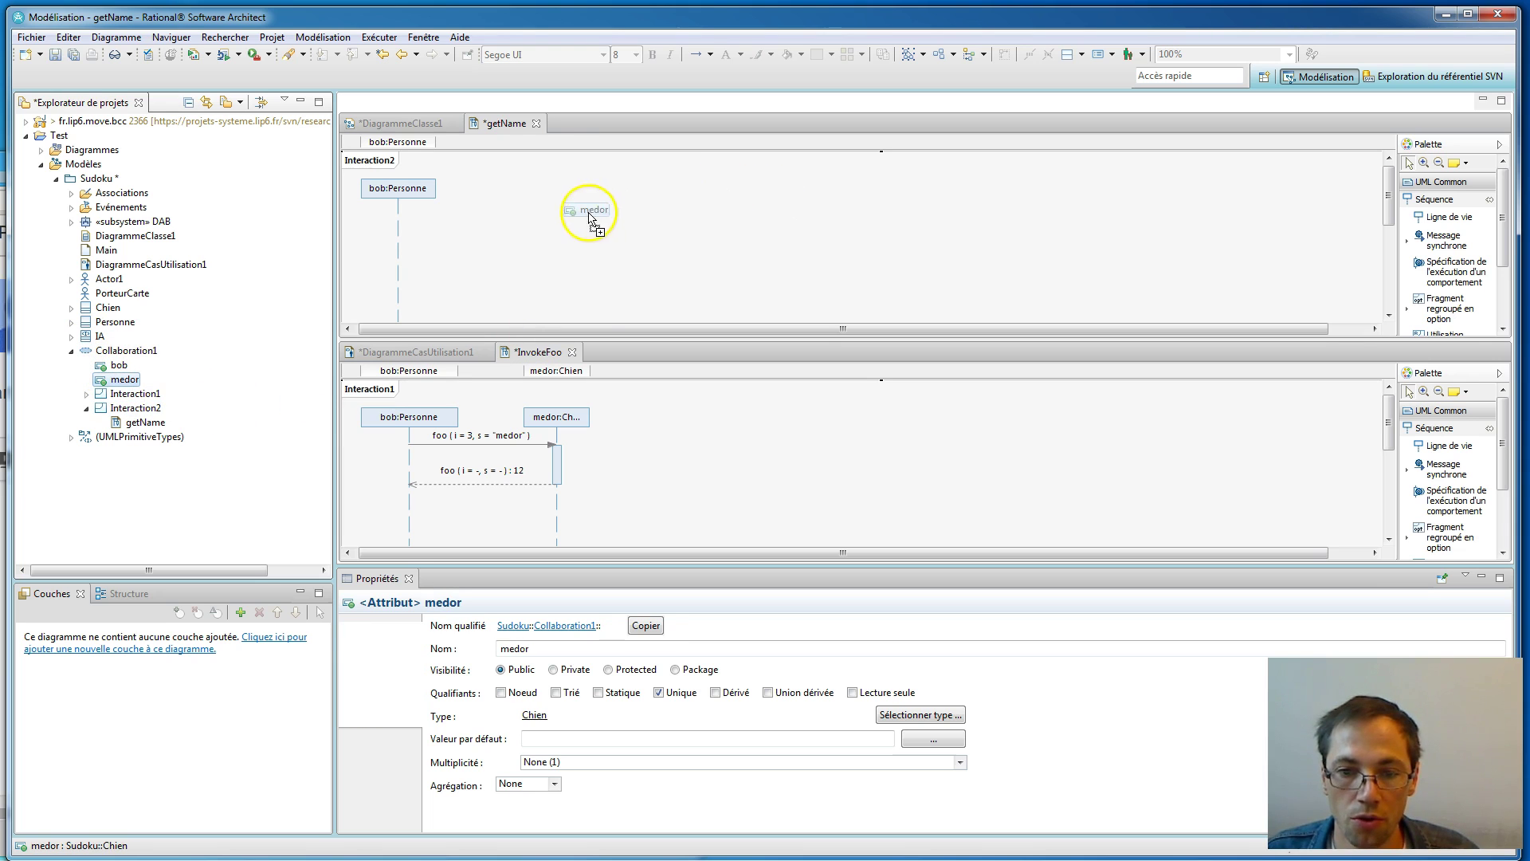
{"action": "left_click_drag", "start_coordinate": [489, 188], "coordinate": [547, 194]}
Step: Create a synchronous message from bob to medor that calls a new operation getNom owned by Chien
{"action": "left_click", "coordinate": [404, 197]}
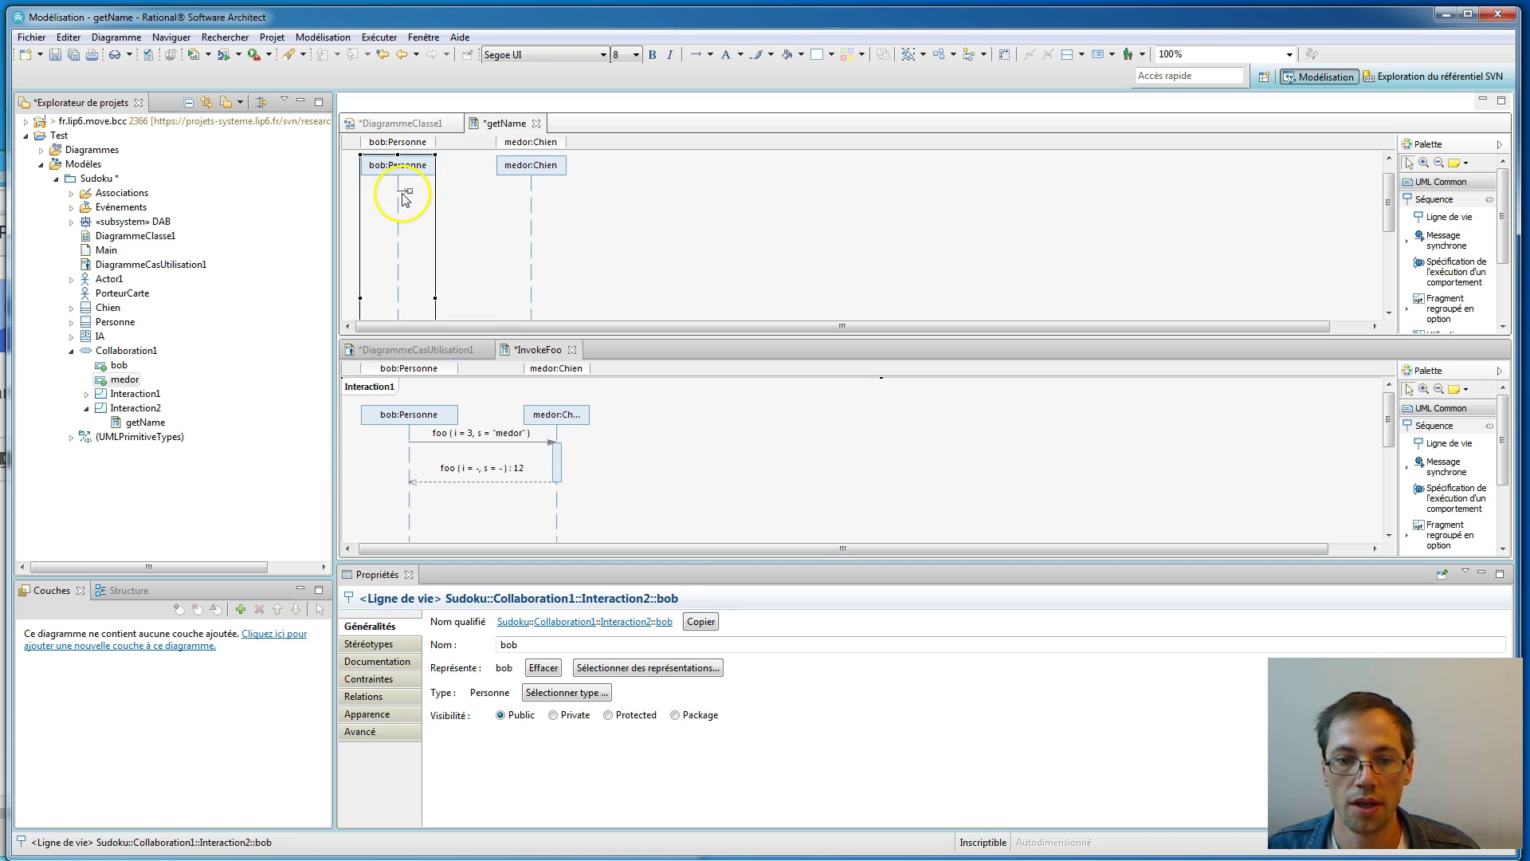
{"action": "left_click_drag", "start_coordinate": [412, 191], "coordinate": [533, 184]}
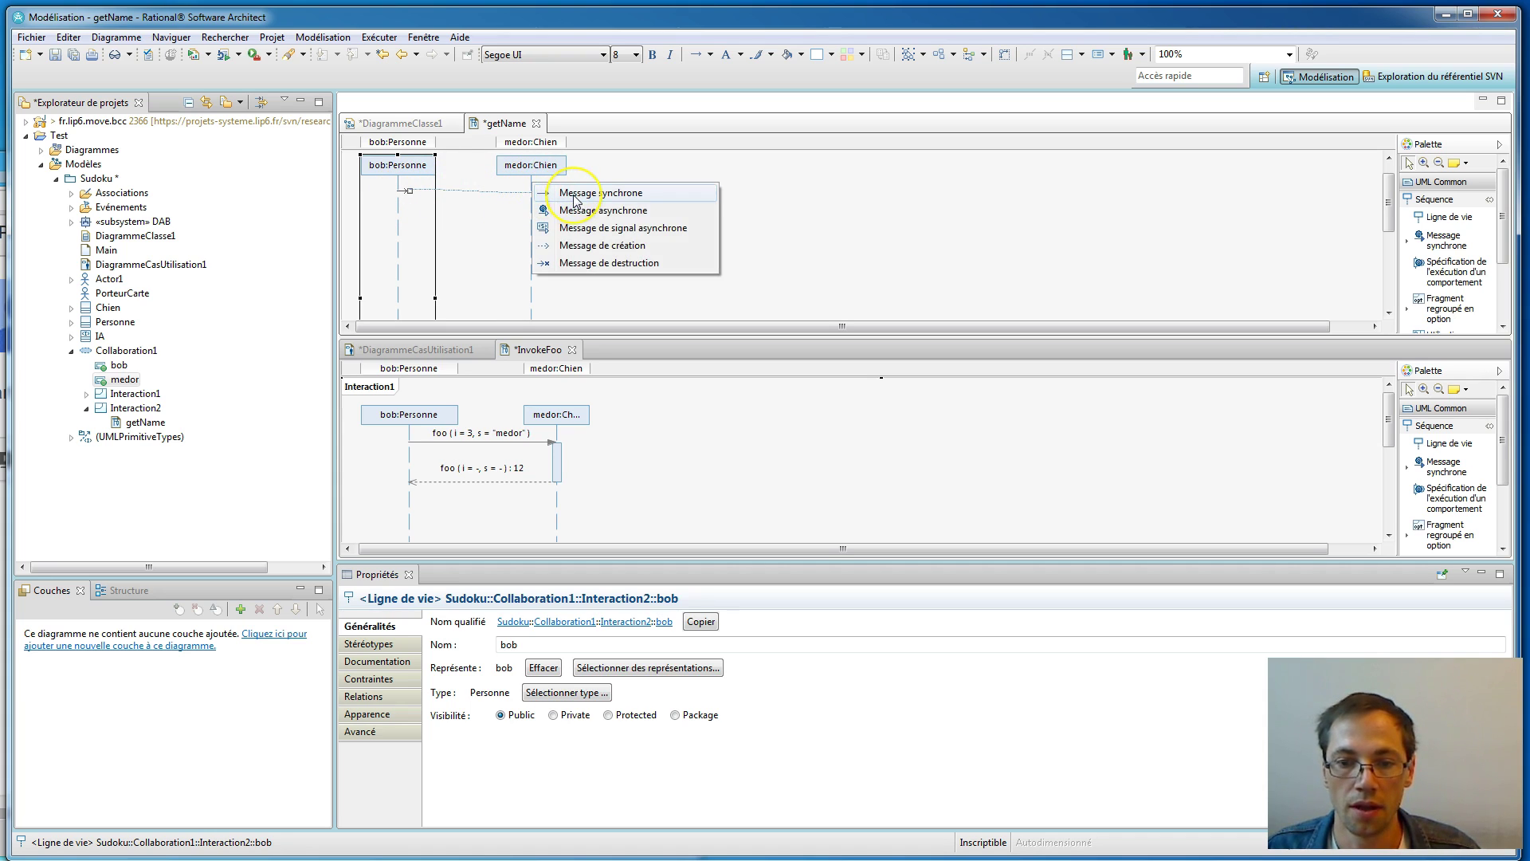
{"action": "left_click", "coordinate": [575, 195]}
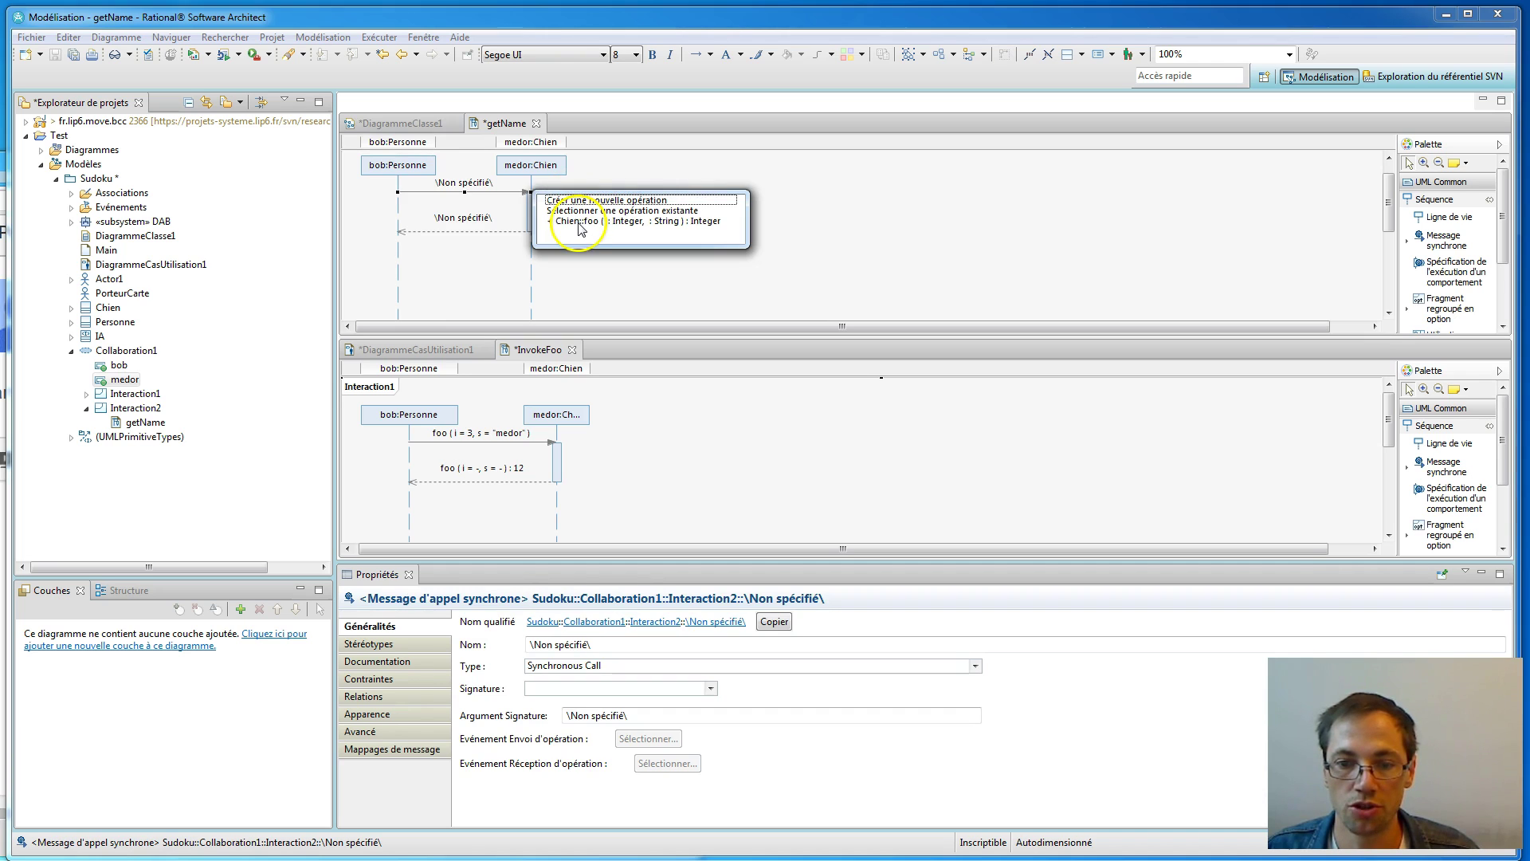
{"action": "left_click", "coordinate": [568, 200]}
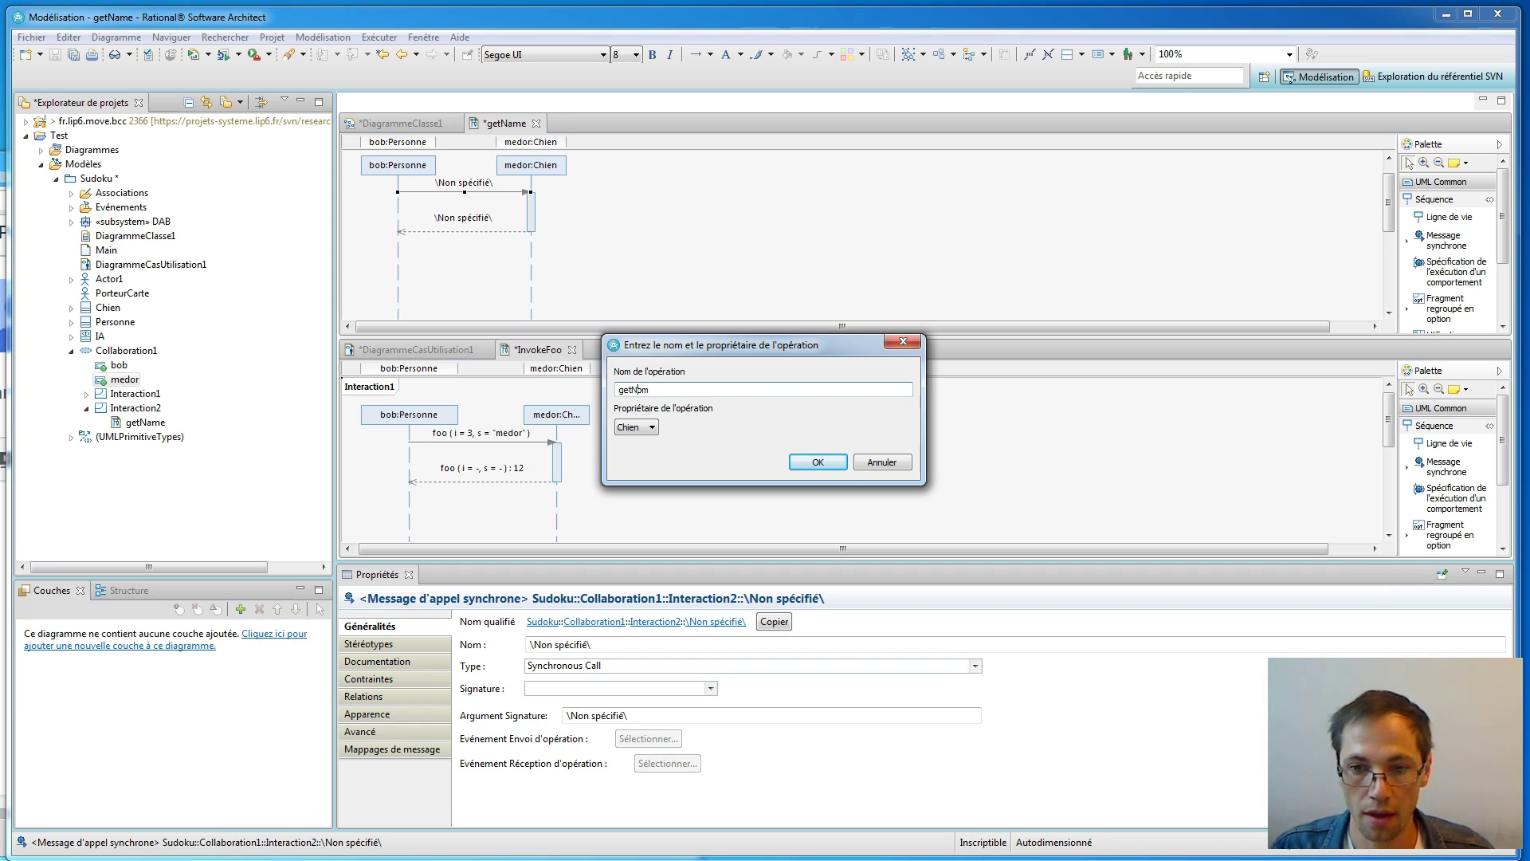
{"action": "left_click", "coordinate": [818, 462]}
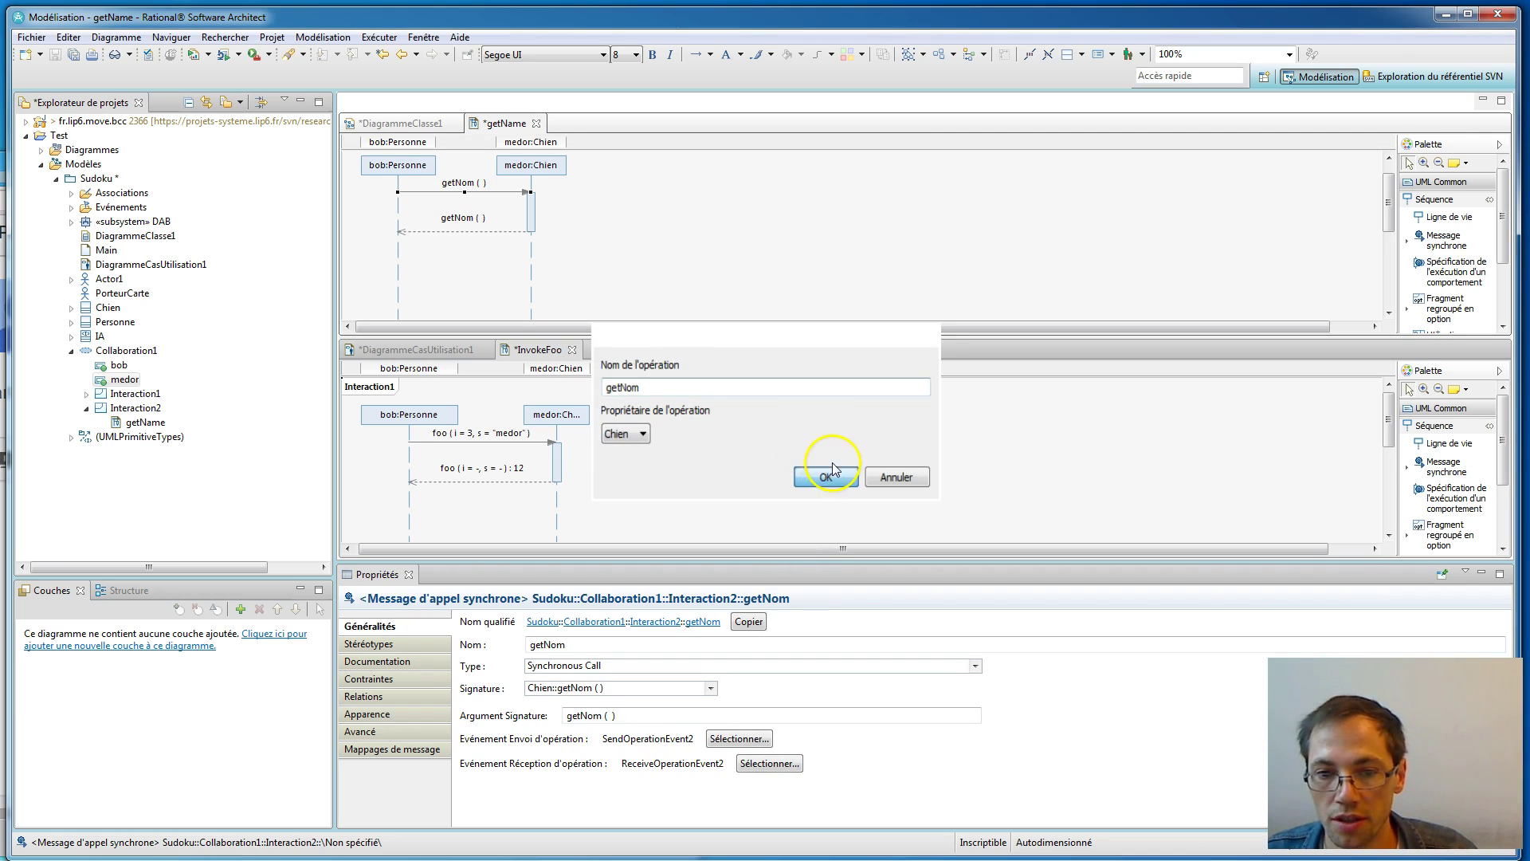
{"action": "left_click", "coordinate": [637, 236]}
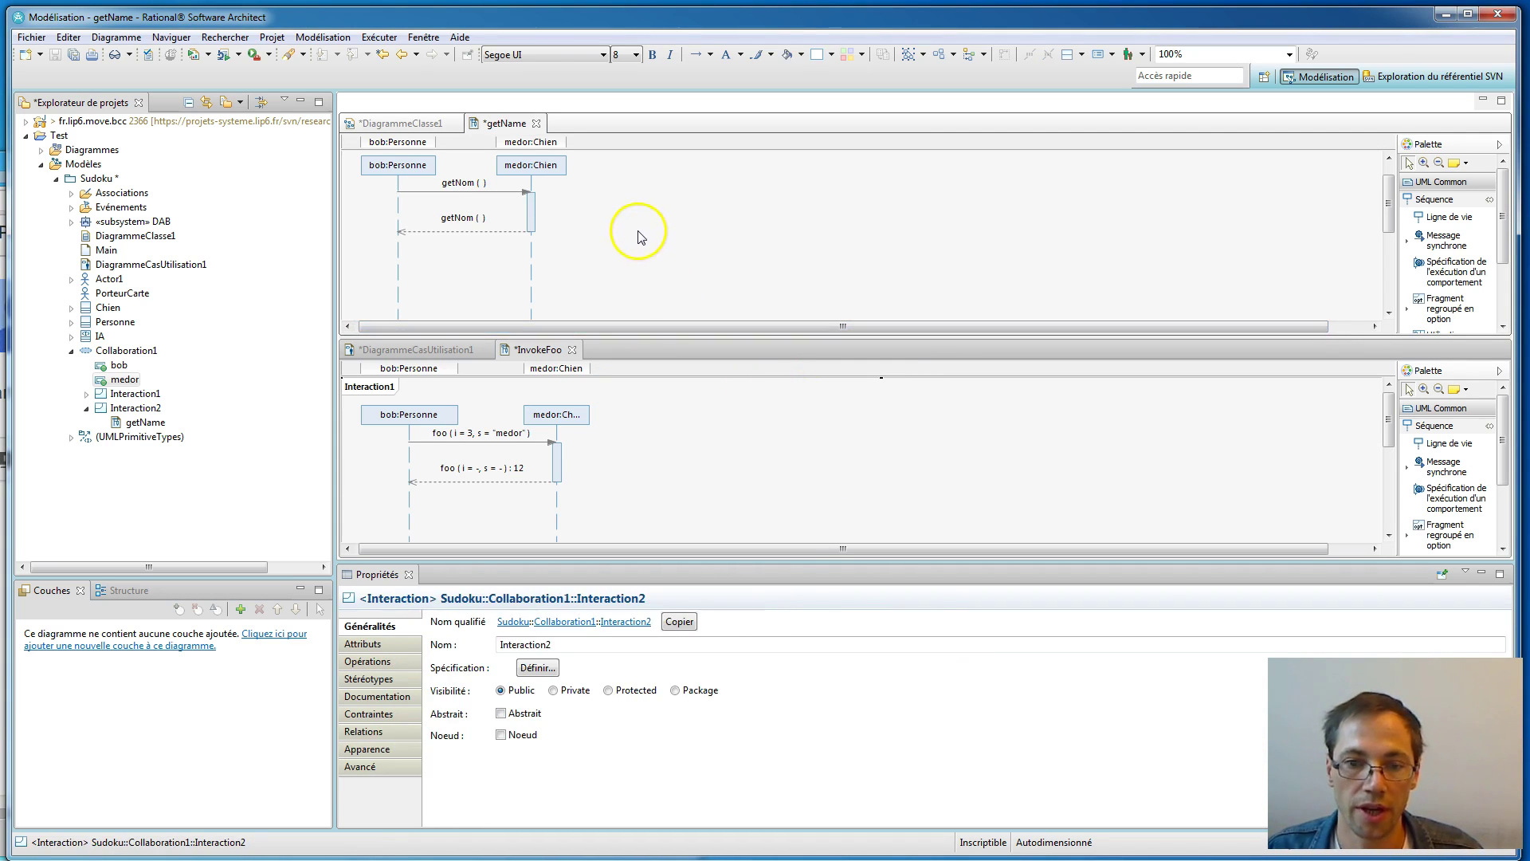
{"action": "left_click", "coordinate": [448, 188]}
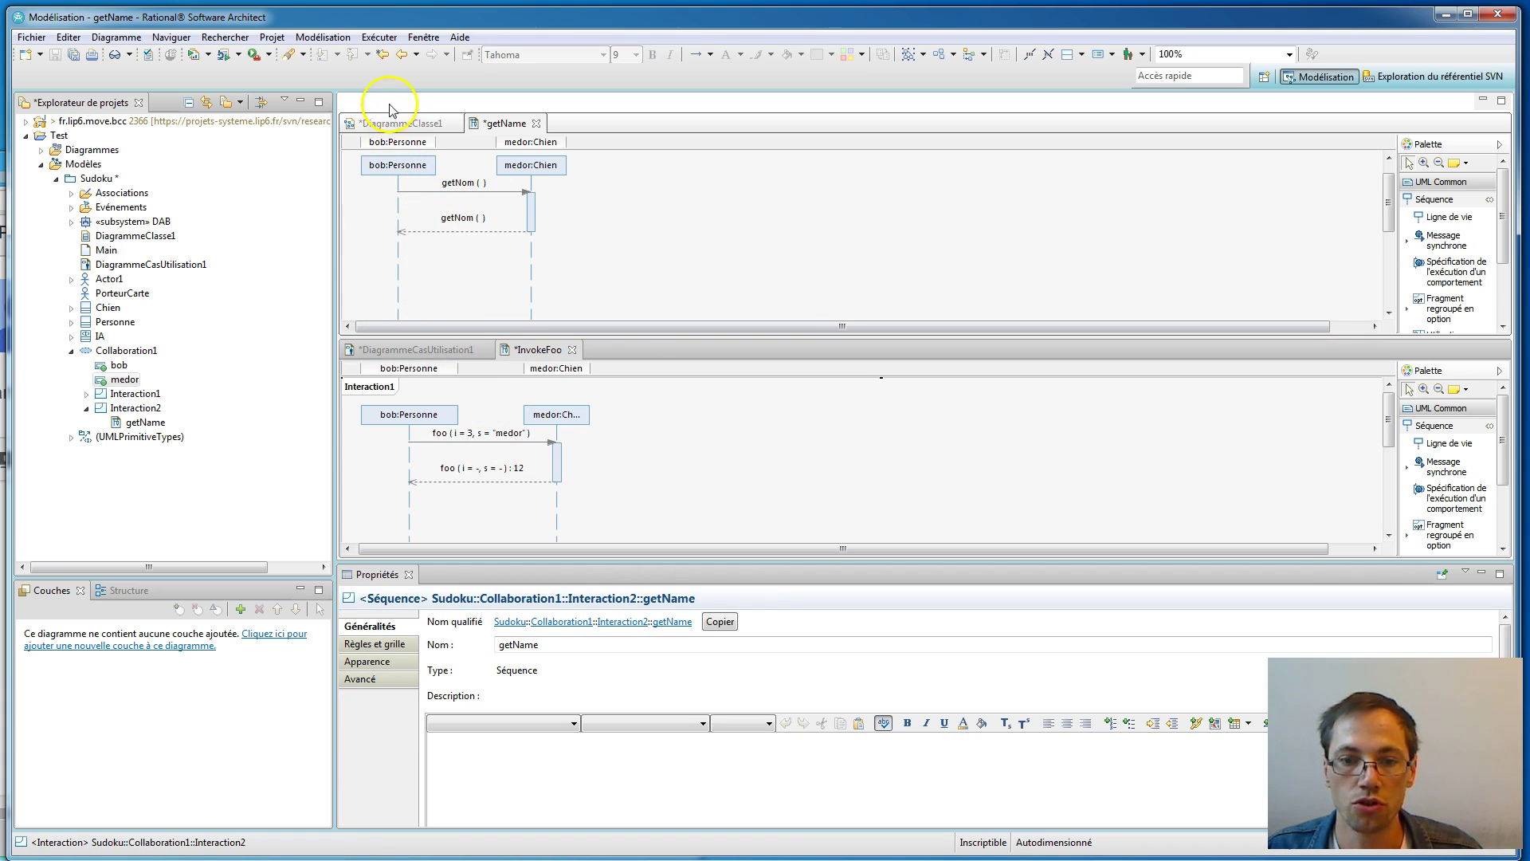
Step: Move DiagrammeClasse1 into the editor group with InvokeFoo and give Chien's getNom operation the return type String
{"action": "left_click_drag", "start_coordinate": [389, 126], "coordinate": [625, 352]}
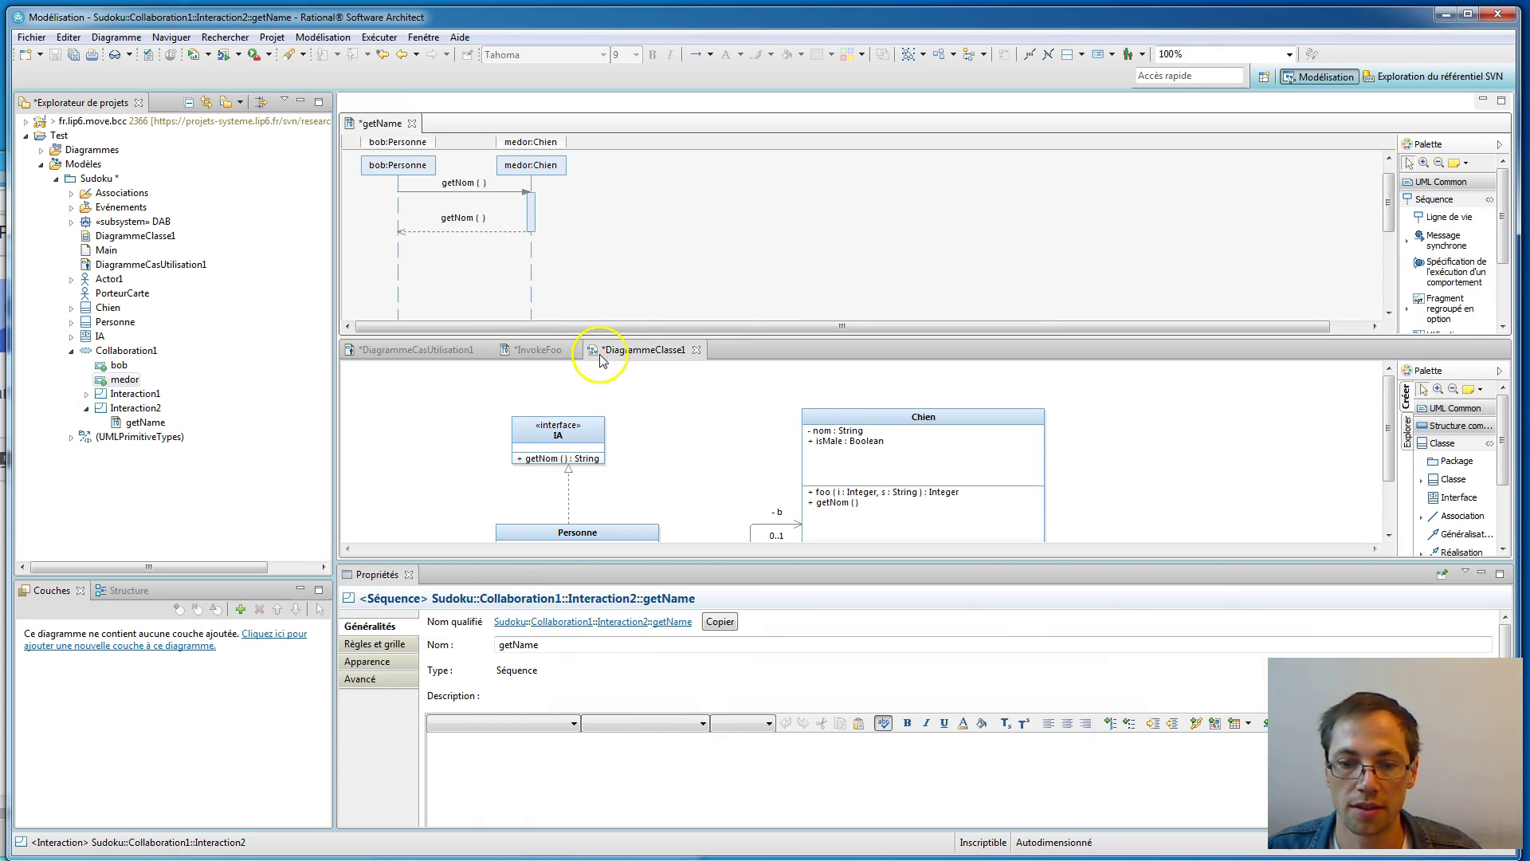
{"action": "scroll", "coordinate": [1068, 456], "scroll_direction": "down", "scroll_amount": 2}
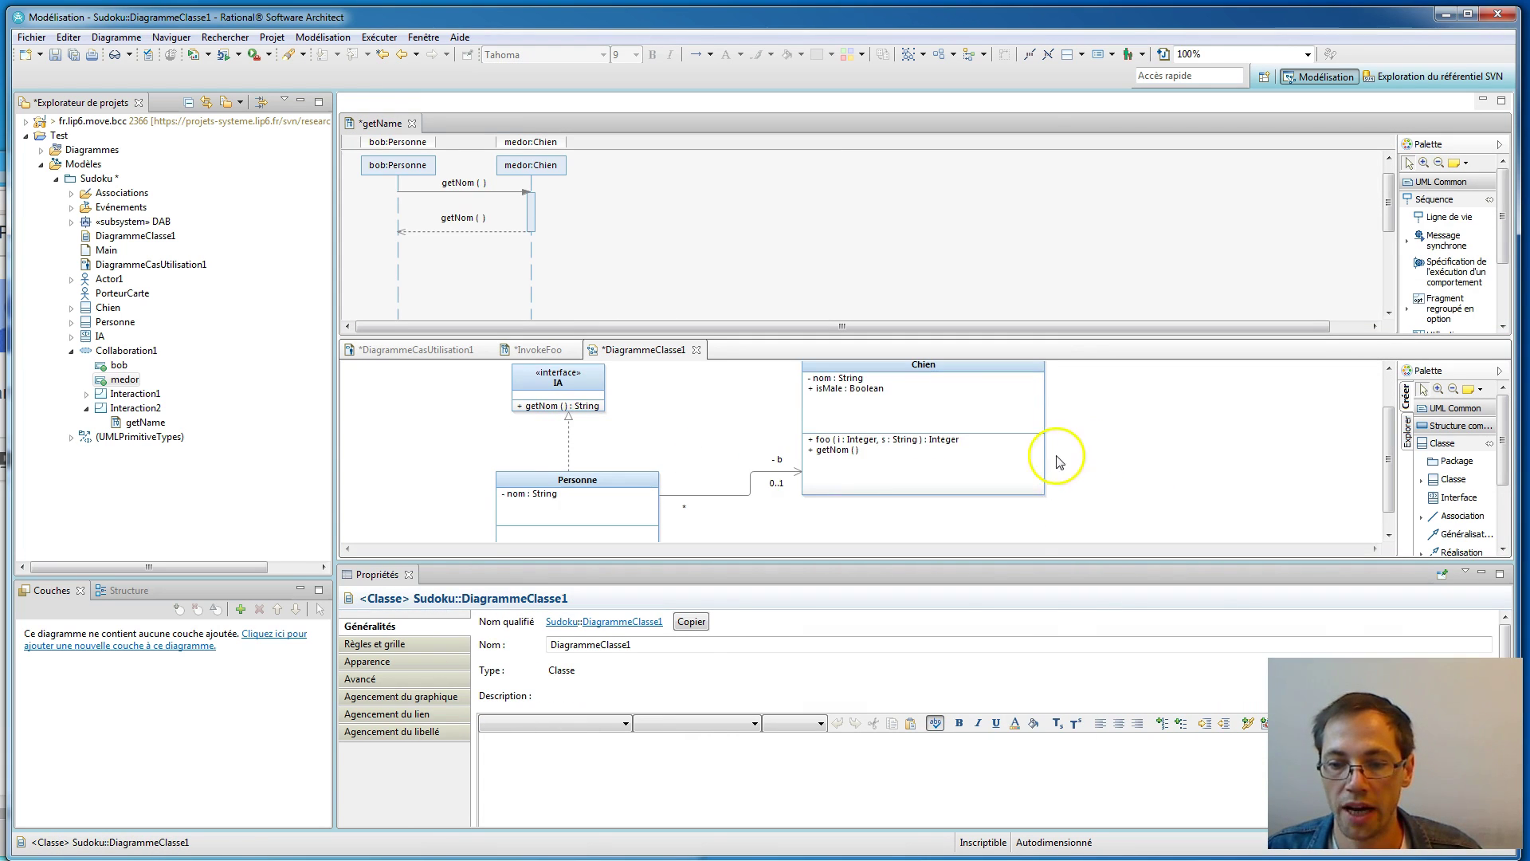
{"action": "left_click", "coordinate": [839, 460]}
{"action": "left_click", "coordinate": [839, 460]}
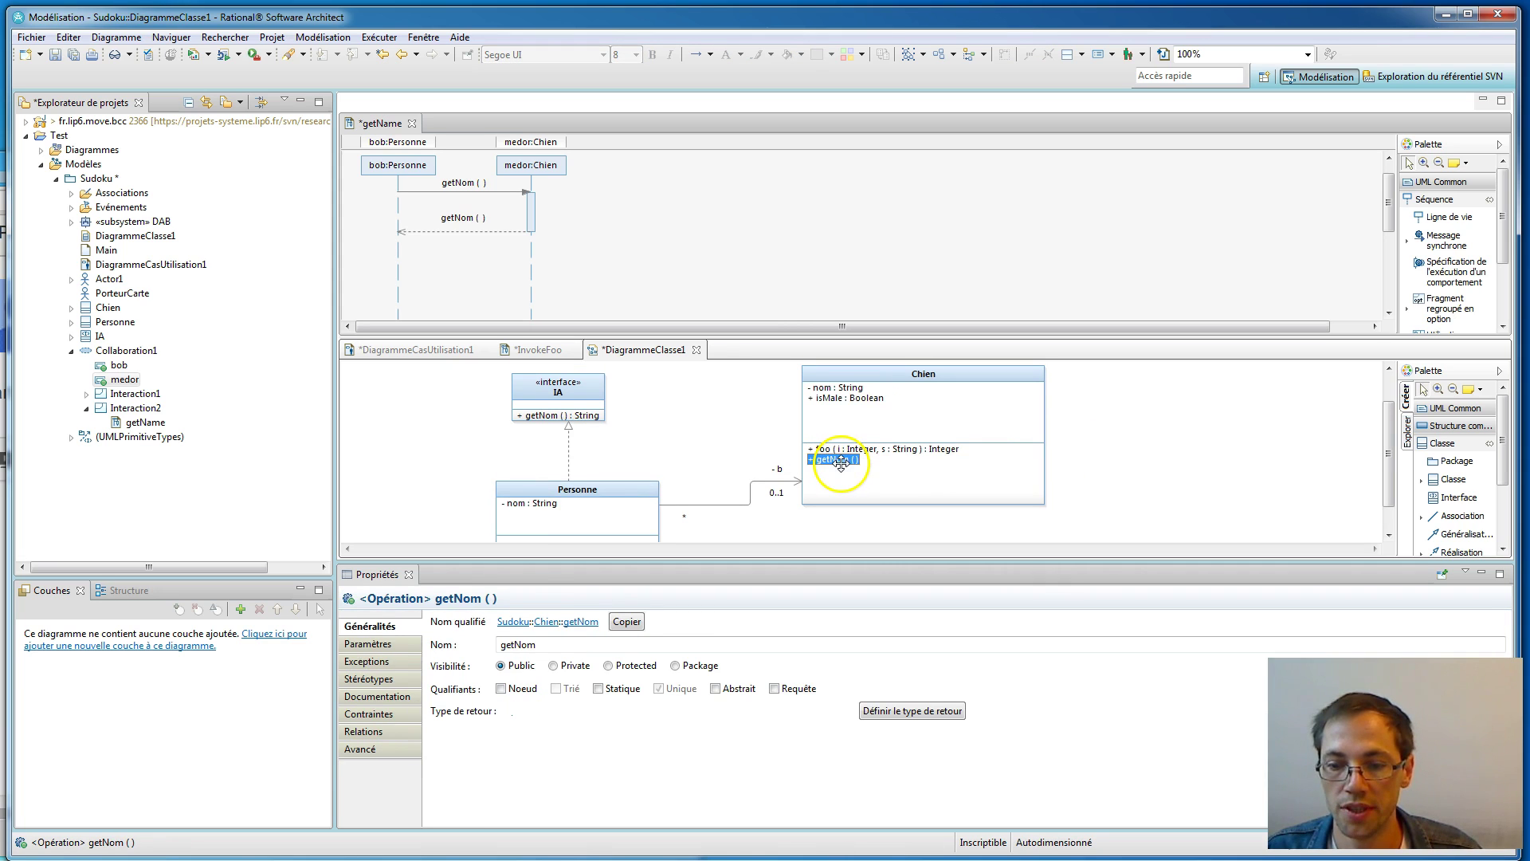
{"action": "left_click", "coordinate": [856, 463]}
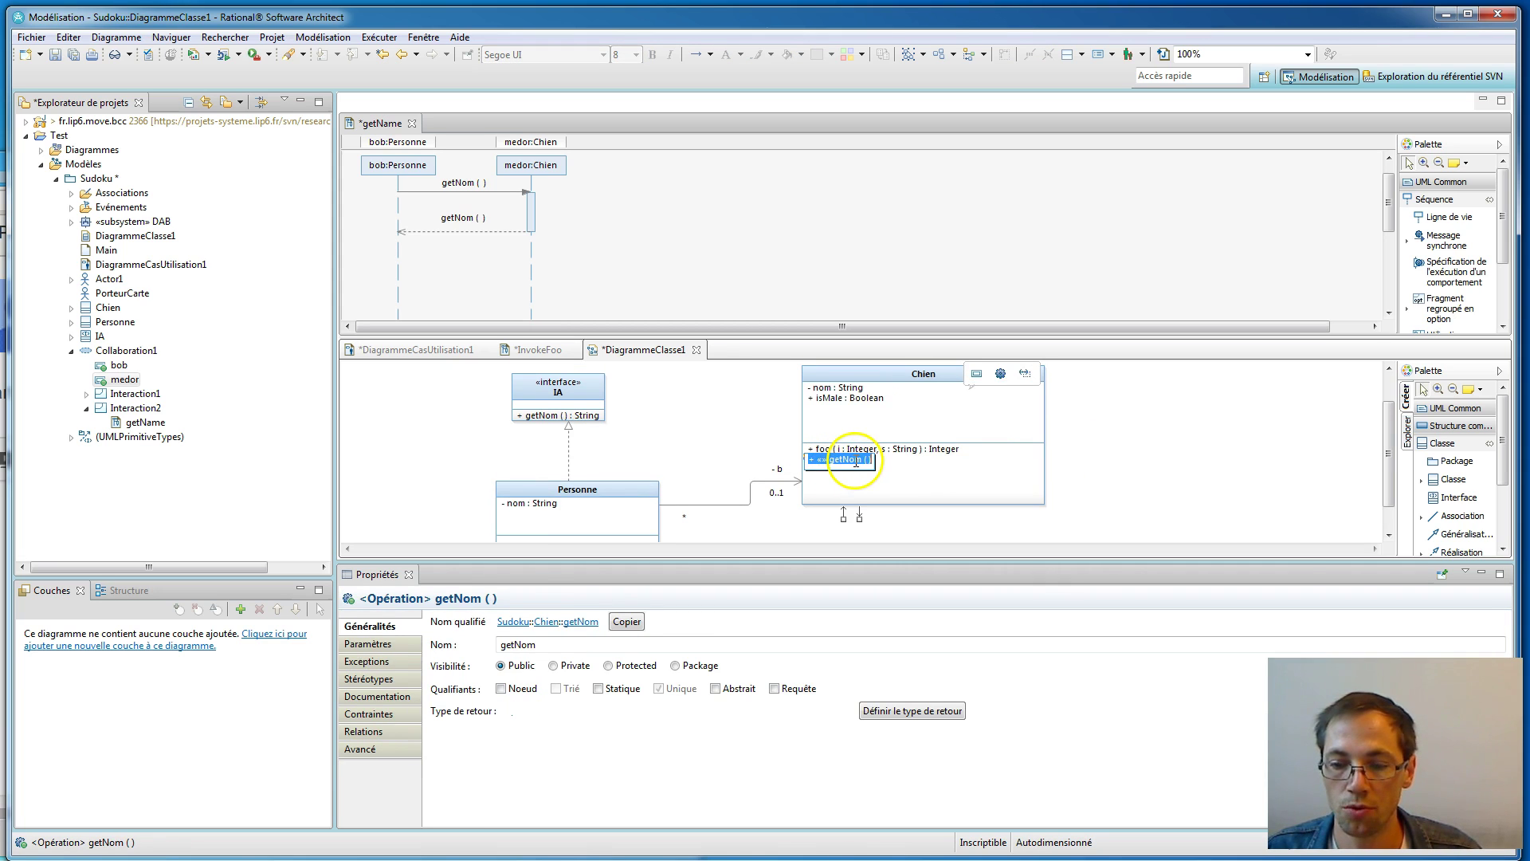
{"action": "left_click", "coordinate": [860, 462]}
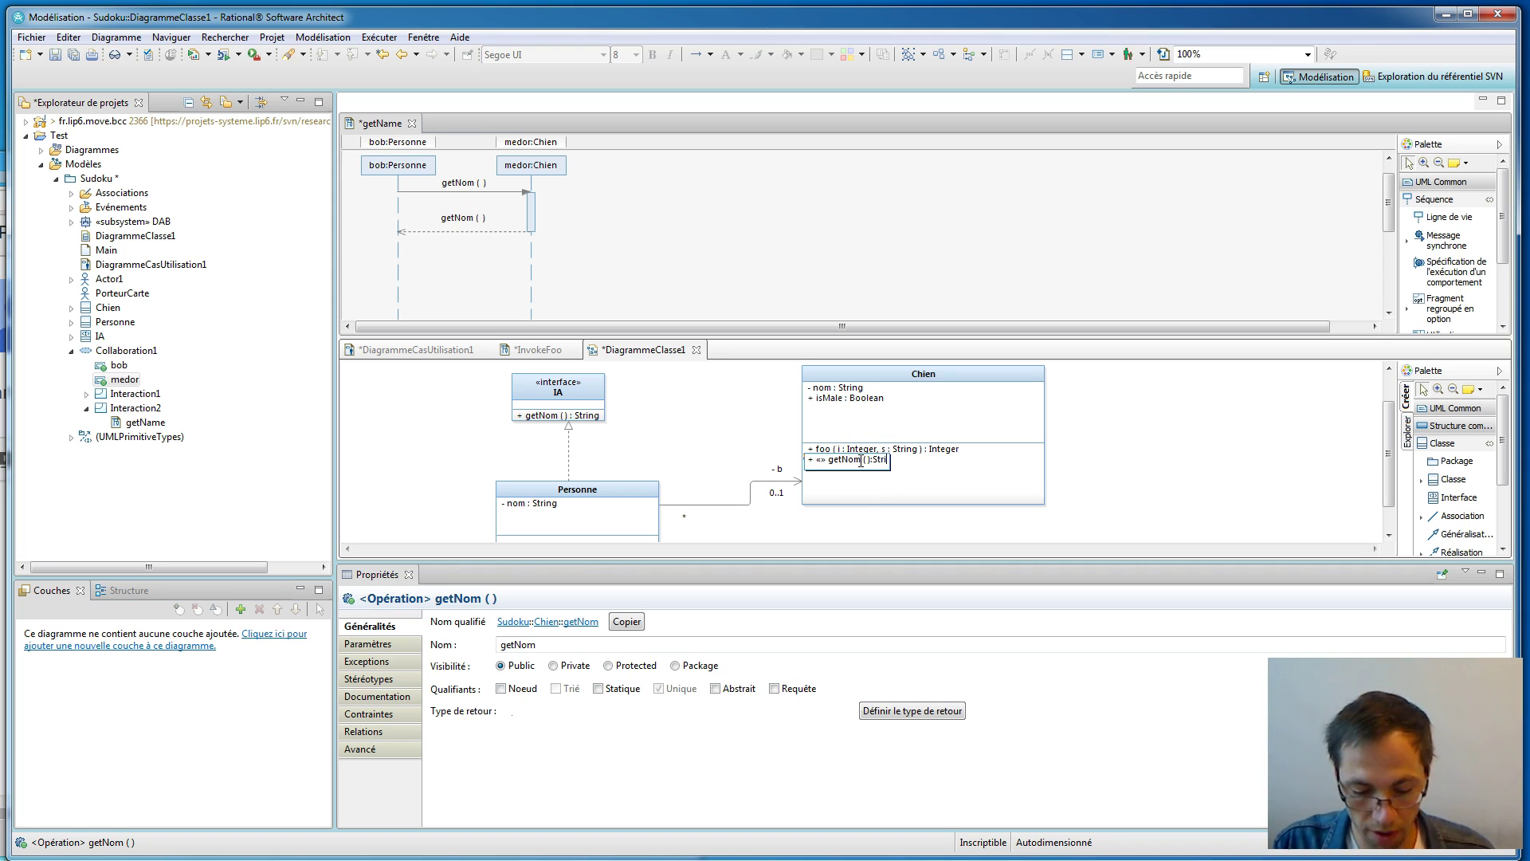
{"action": "key", "text": "Return"}
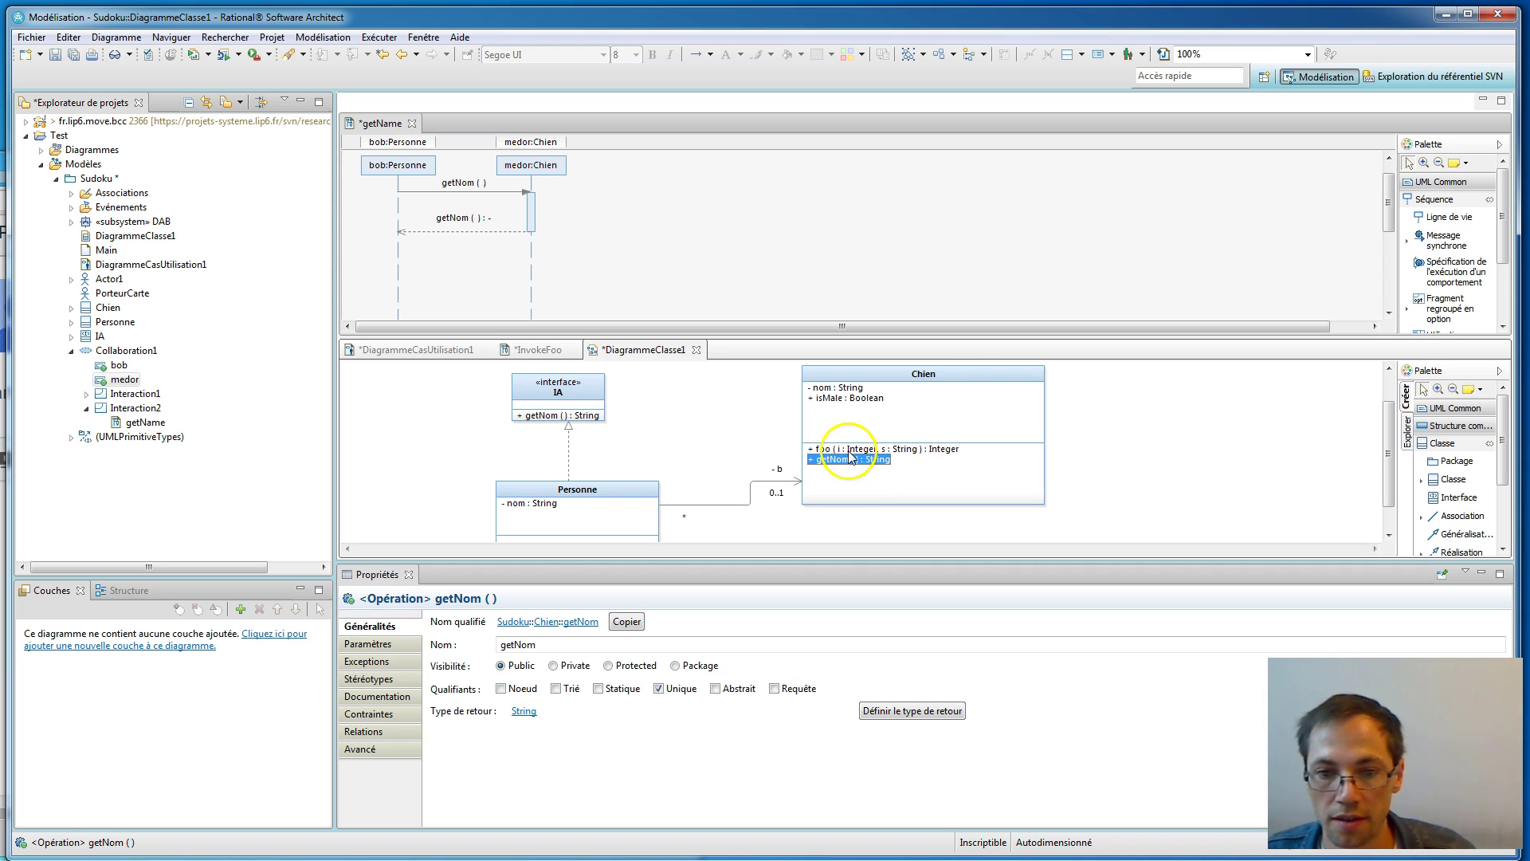
Step: Add an opaque-expression argument with the value "medor" to the getNom return message
{"action": "left_click", "coordinate": [482, 222]}
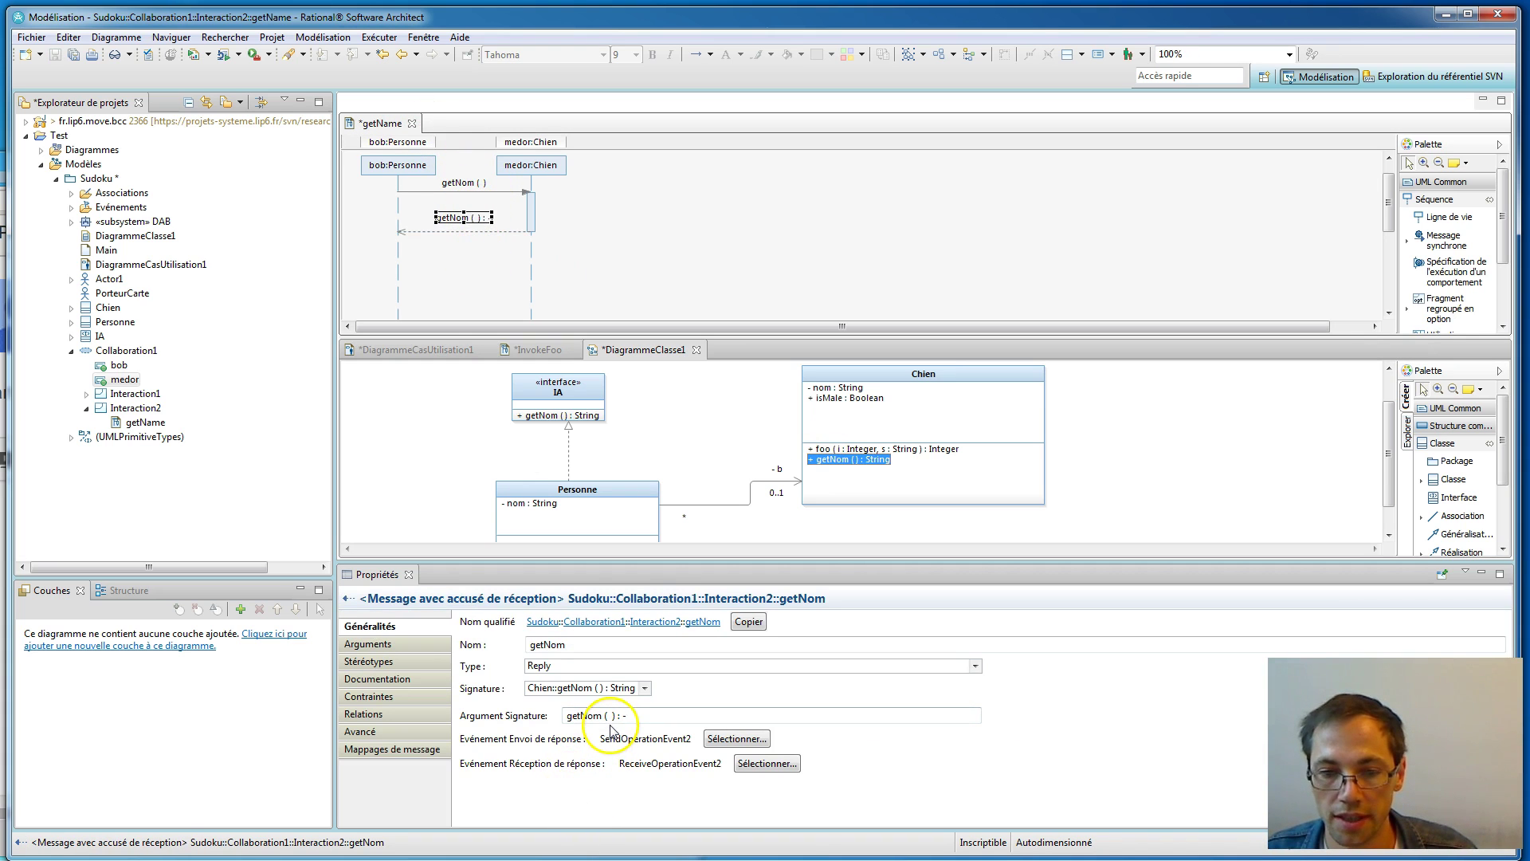
{"action": "left_click", "coordinate": [396, 647]}
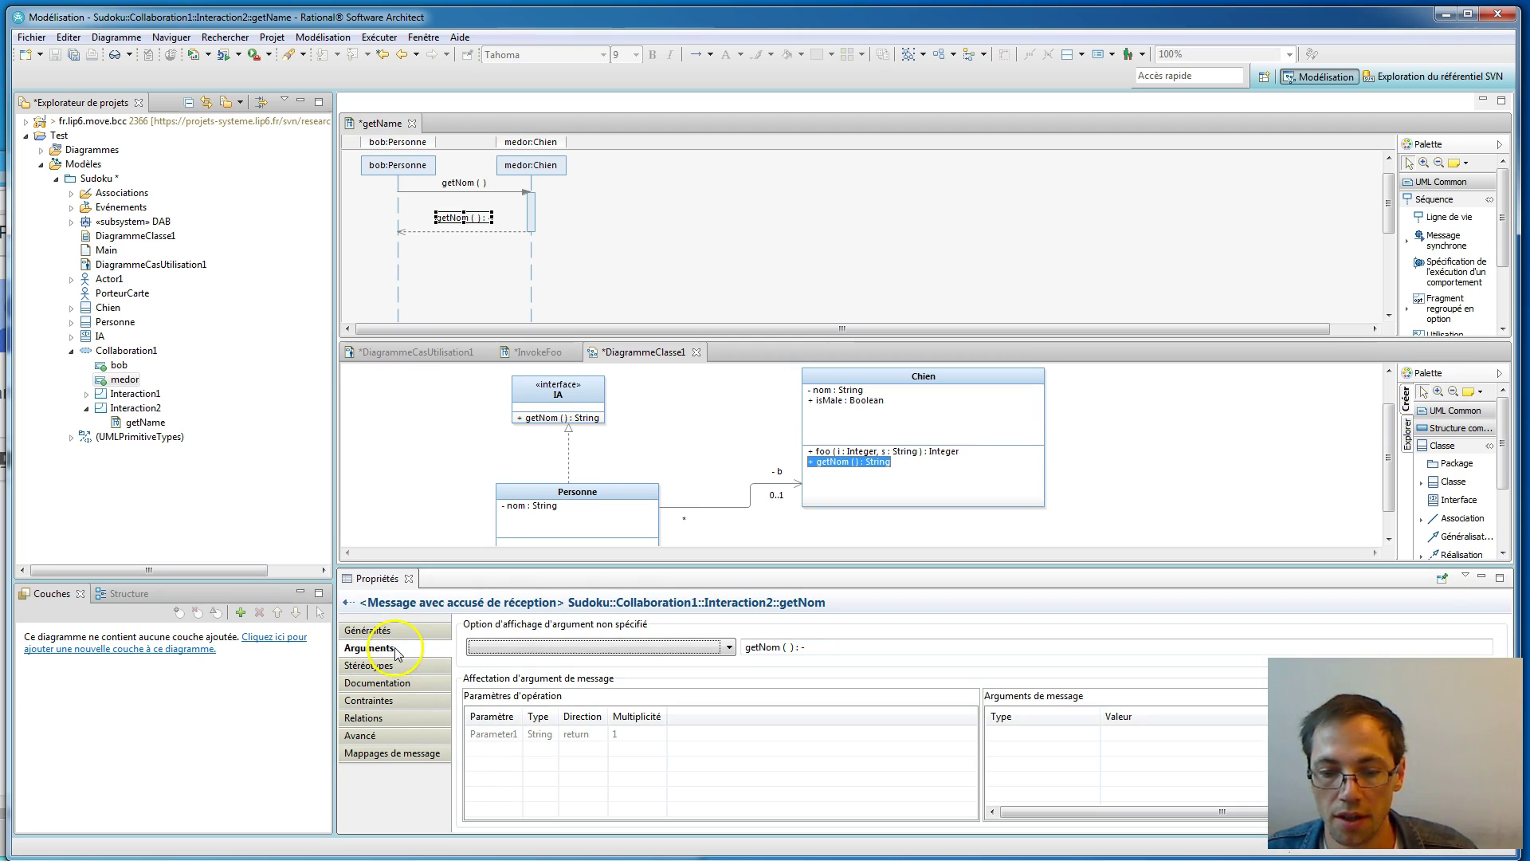
{"action": "left_click", "coordinate": [1149, 763]}
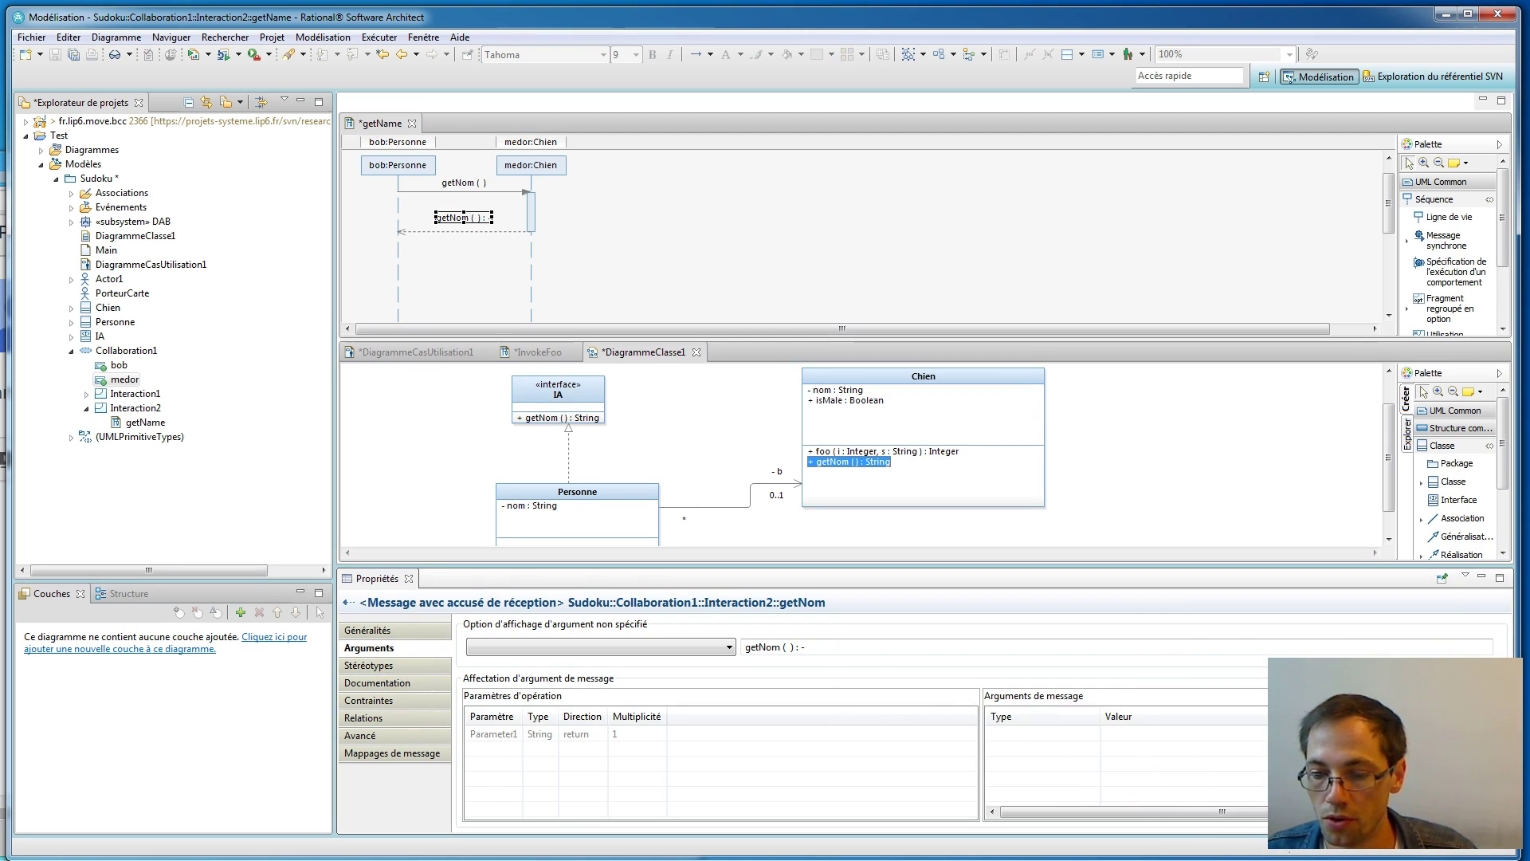
{"action": "left_click_drag", "start_coordinate": [1218, 851], "coordinate": [1183, 661]}
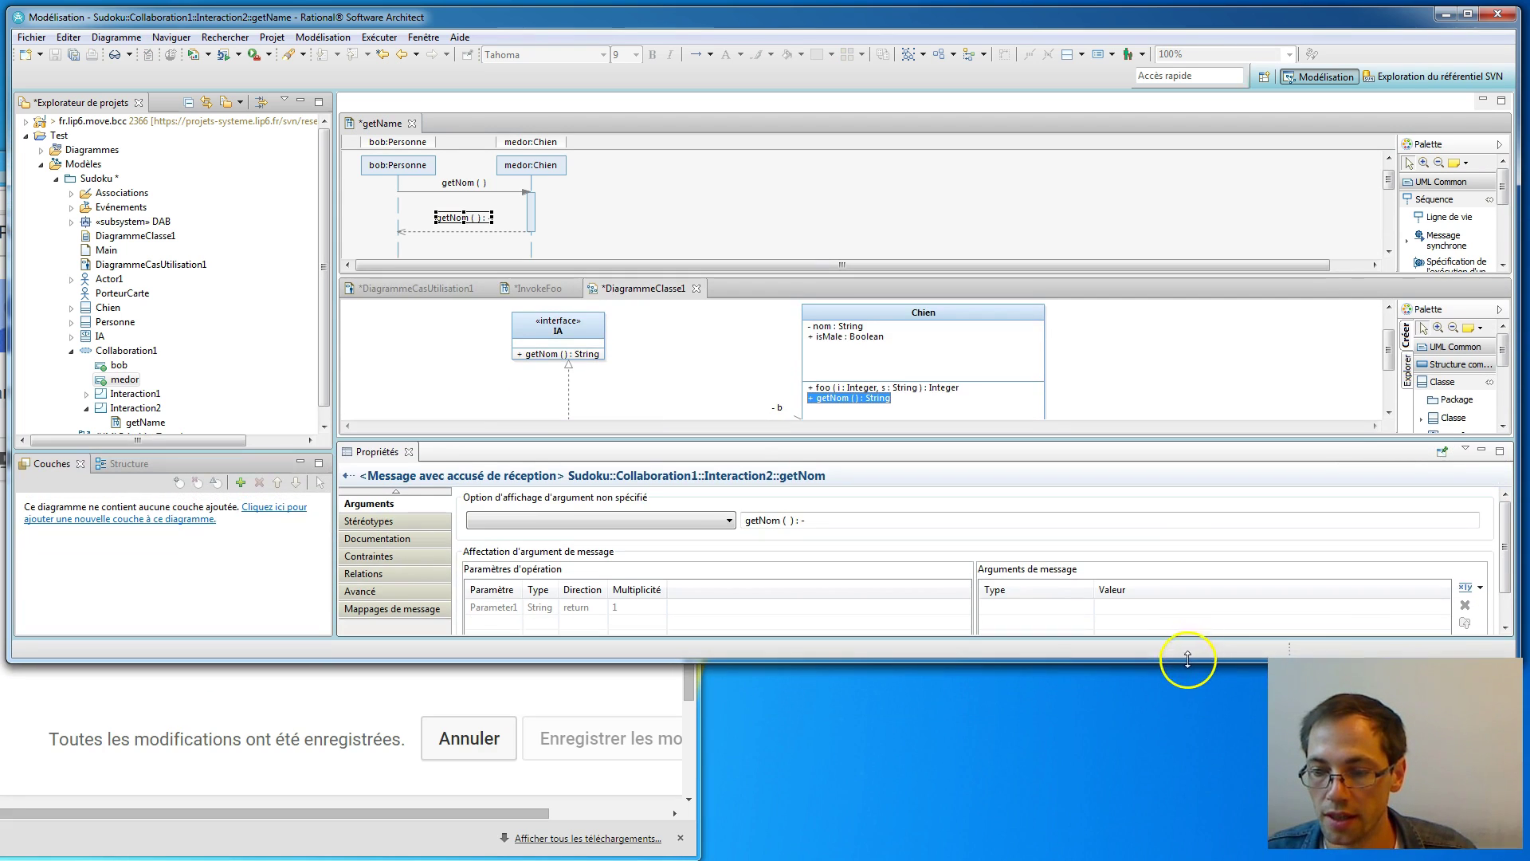
{"action": "left_click", "coordinate": [1481, 591]}
{"action": "left_click", "coordinate": [1200, 611]}
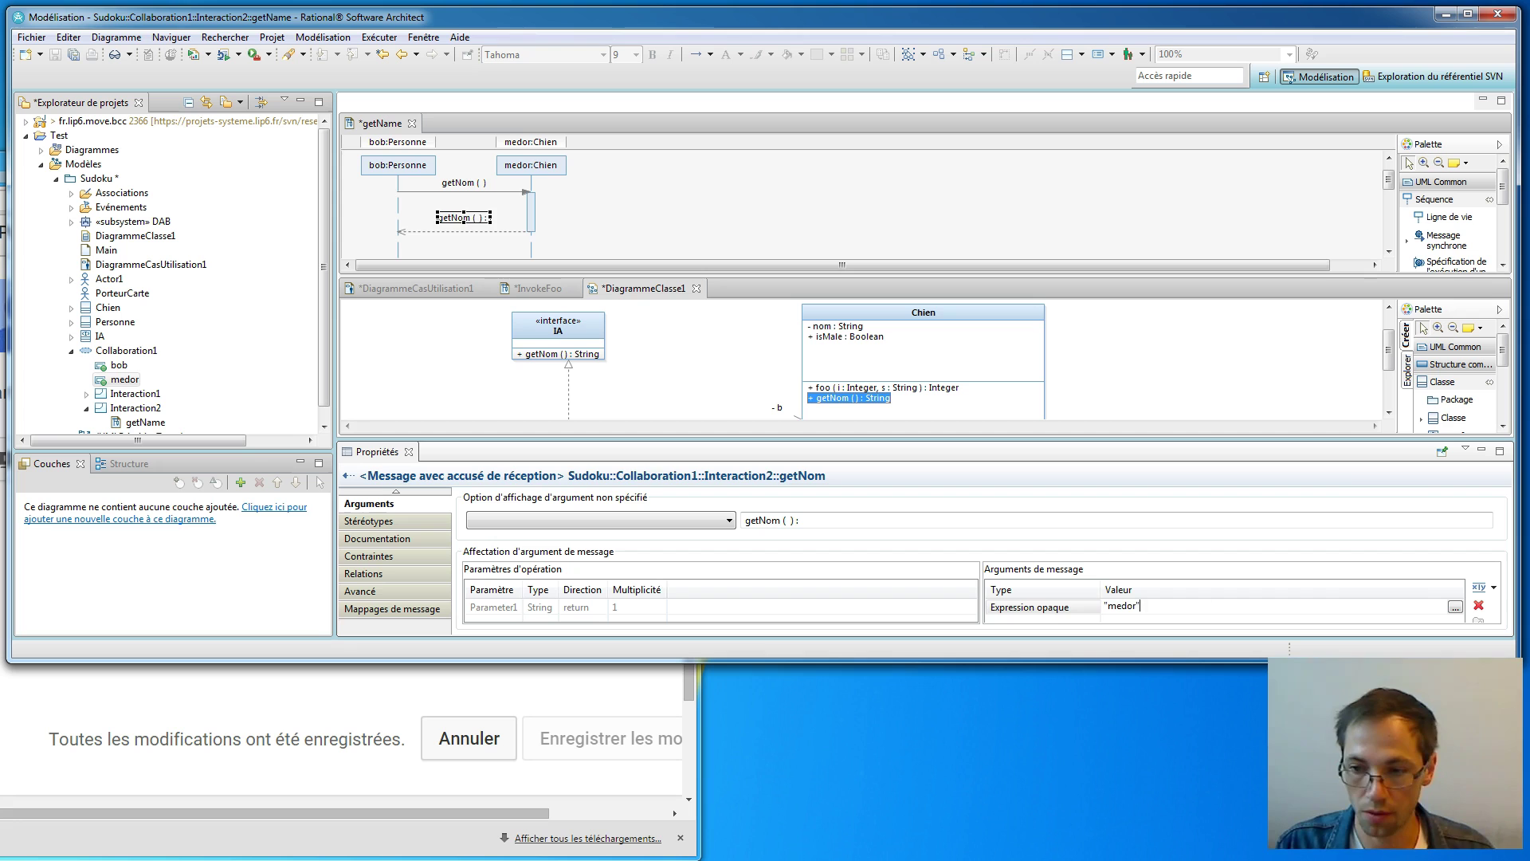
{"action": "key", "text": "Return"}
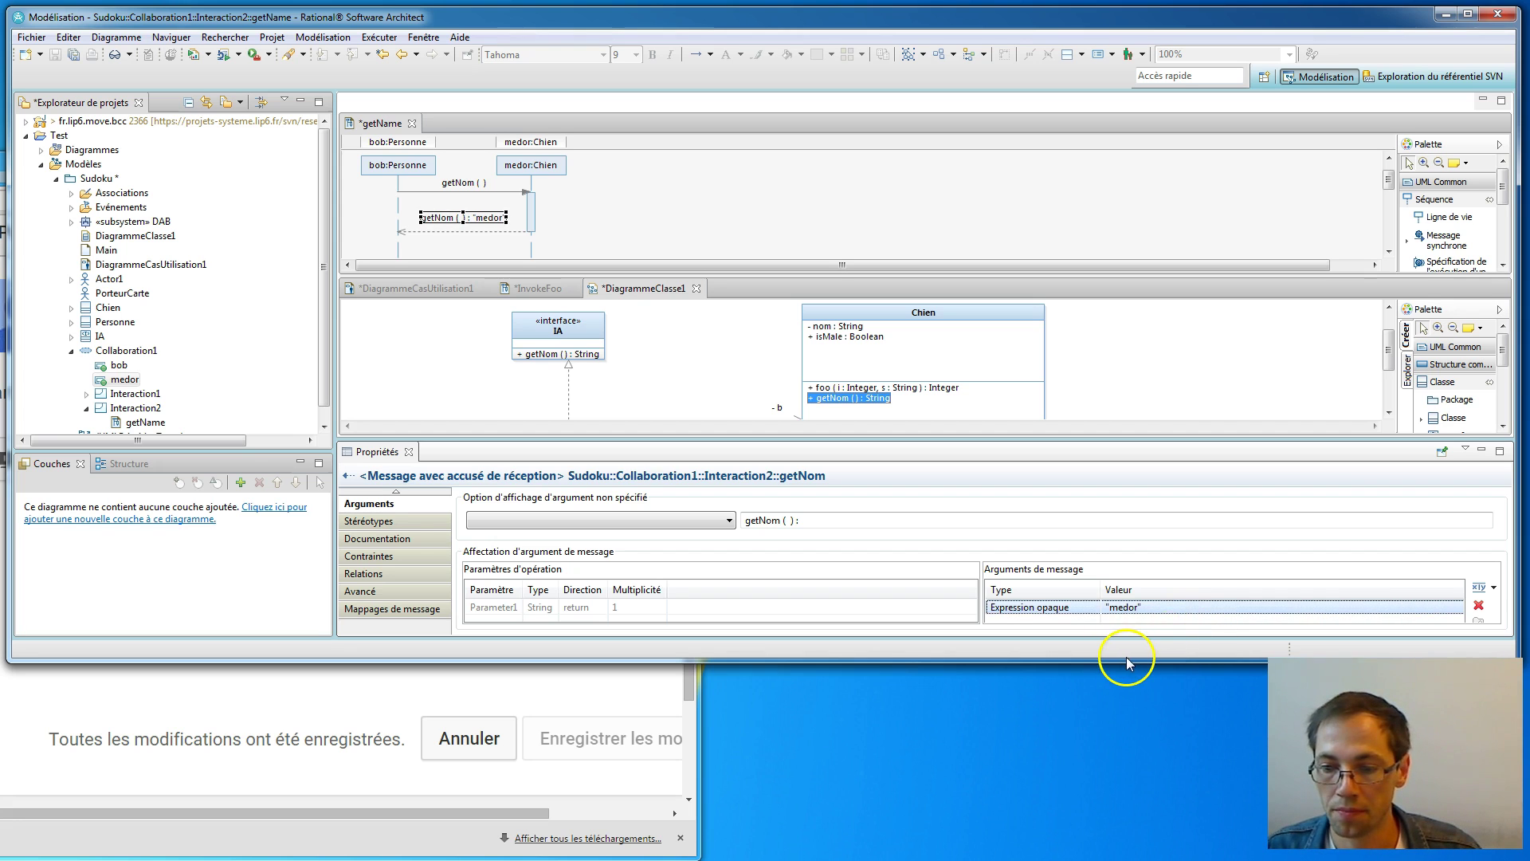
{"action": "left_click_drag", "start_coordinate": [1129, 660], "coordinate": [1120, 851]}
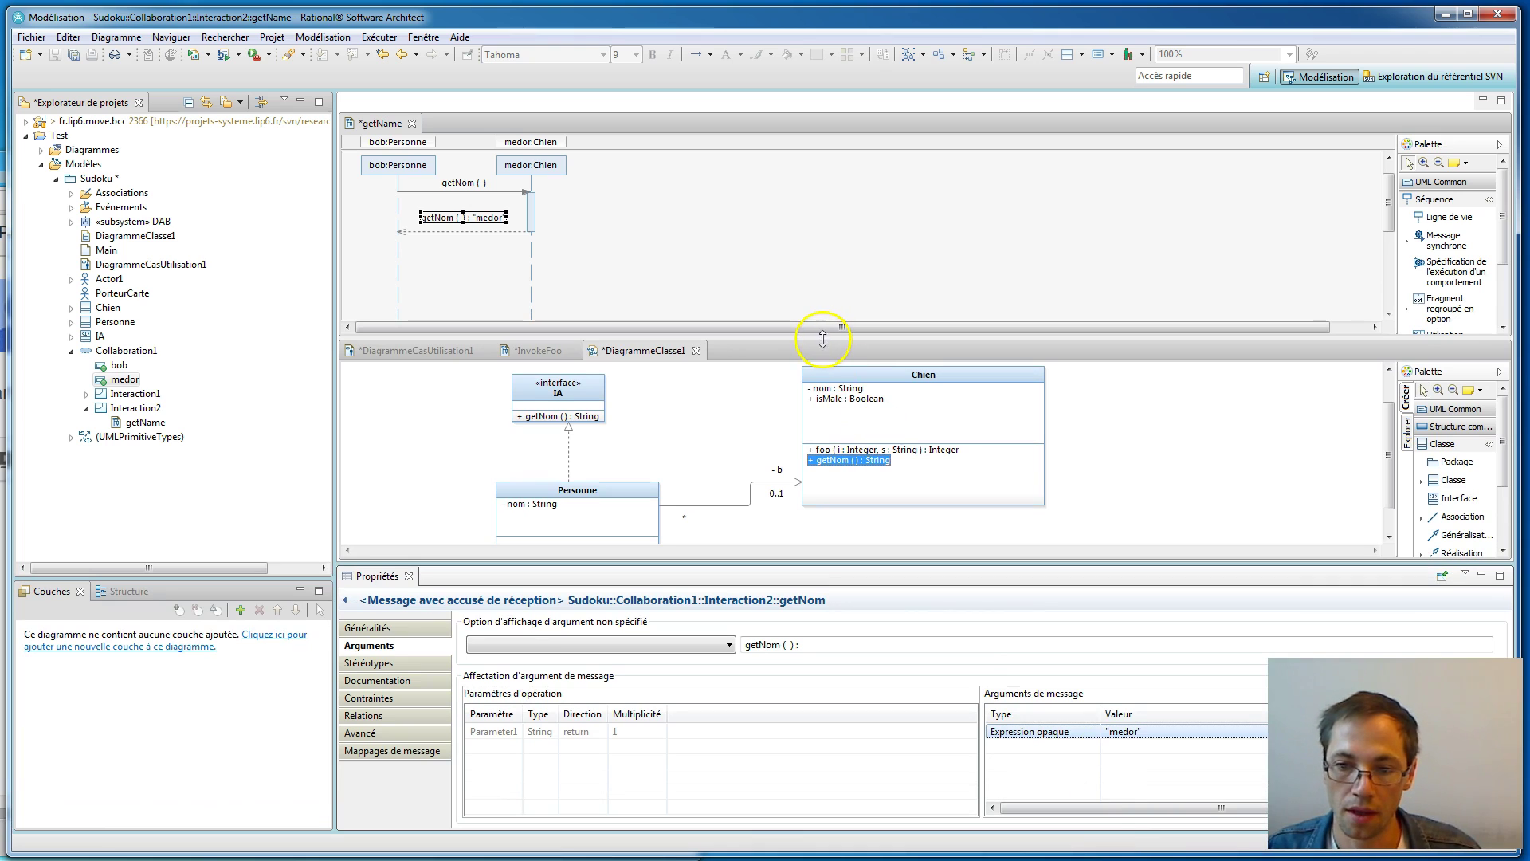
Step: Enlarge the class diagram's area by reducing the height of the getName diagram area above it
{"action": "left_click_drag", "start_coordinate": [824, 338], "coordinate": [806, 289]}
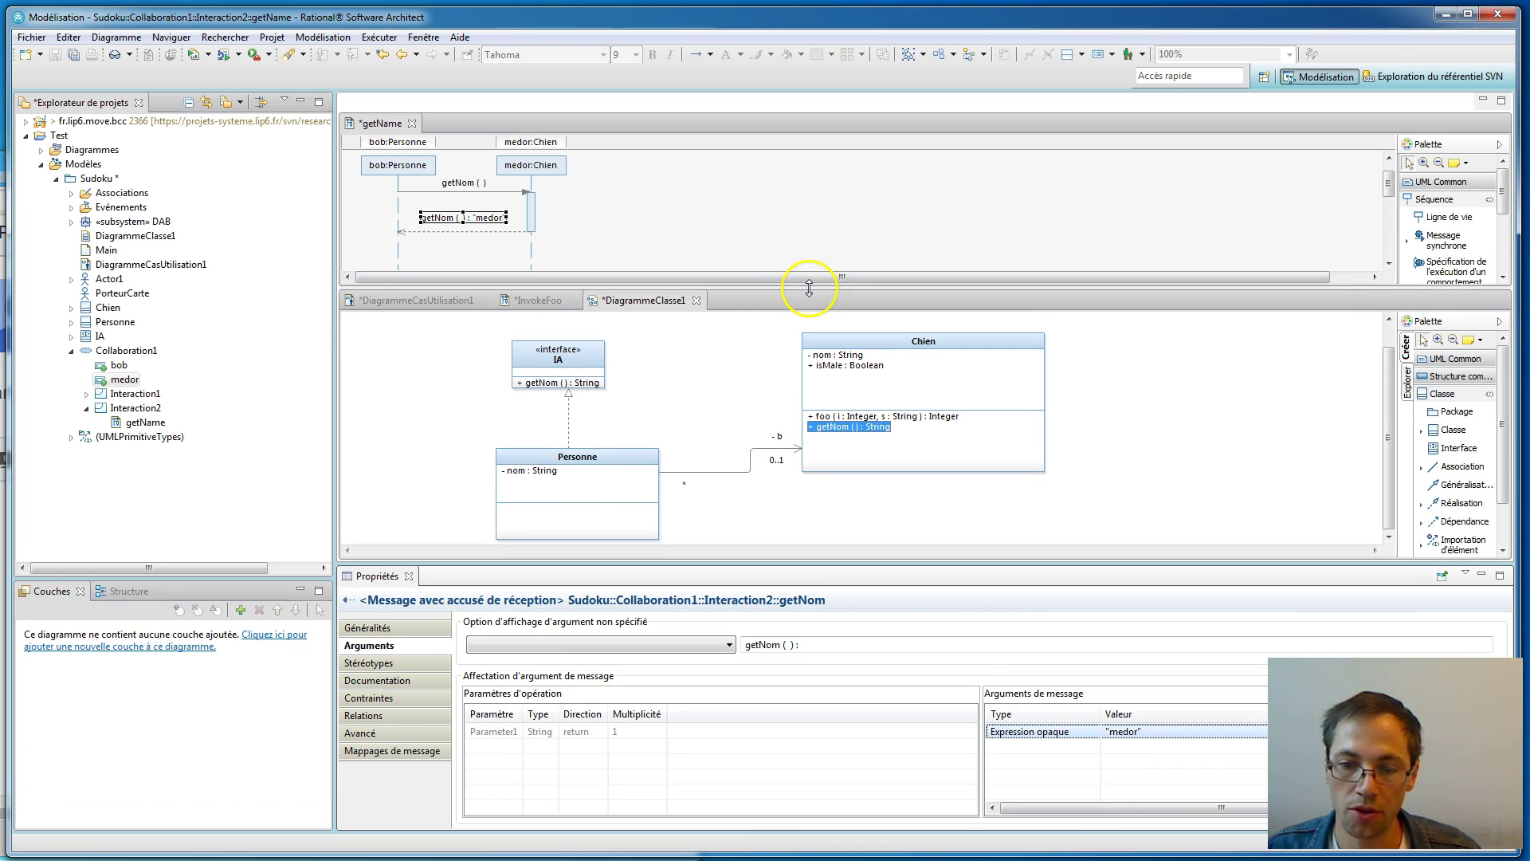
{"action": "left_click", "coordinate": [743, 231]}
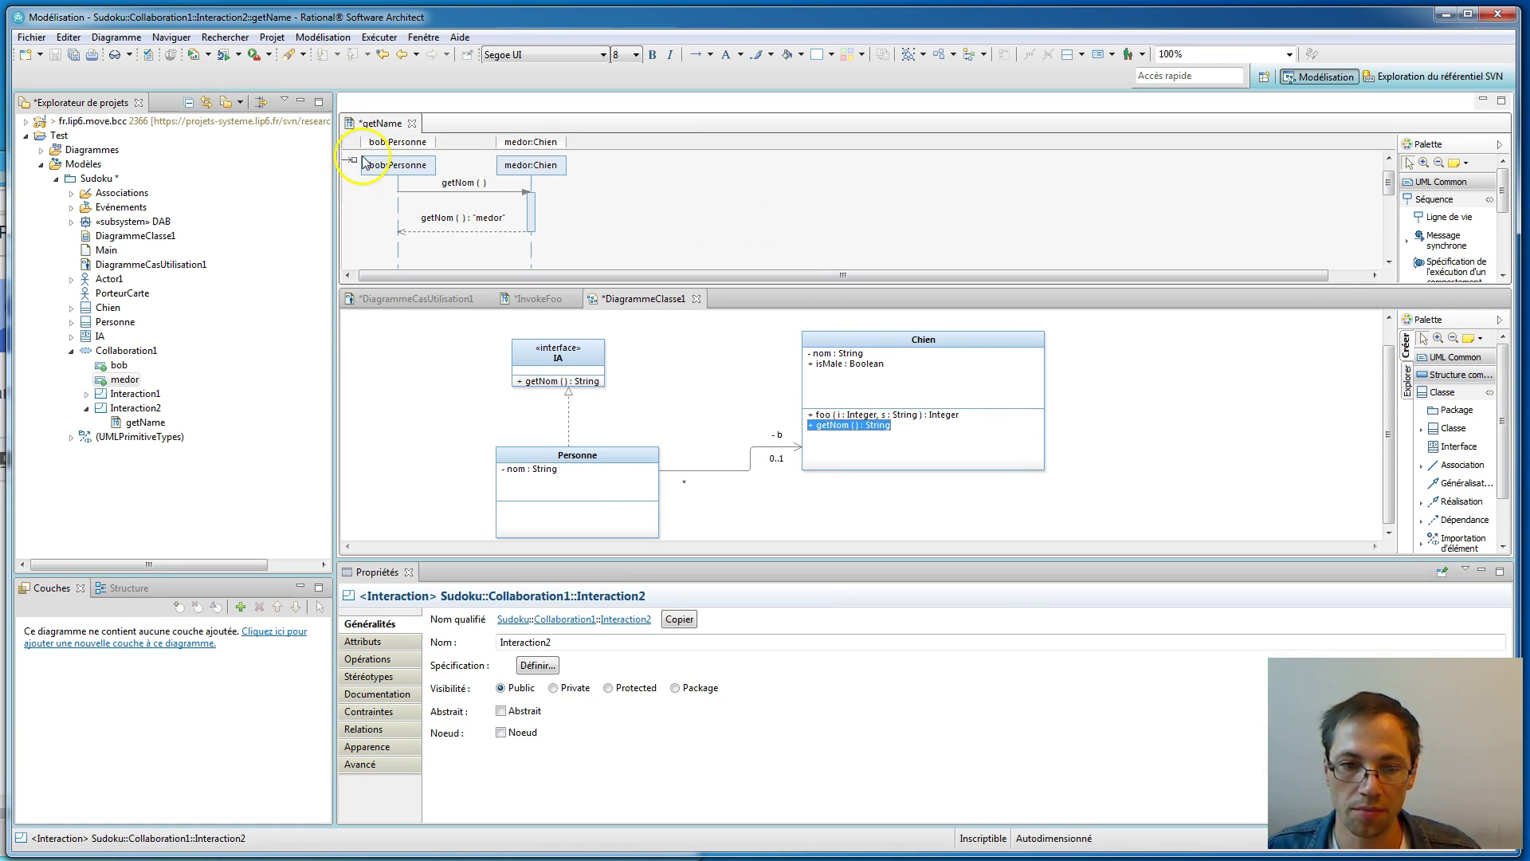
{"action": "left_click", "coordinate": [642, 199]}
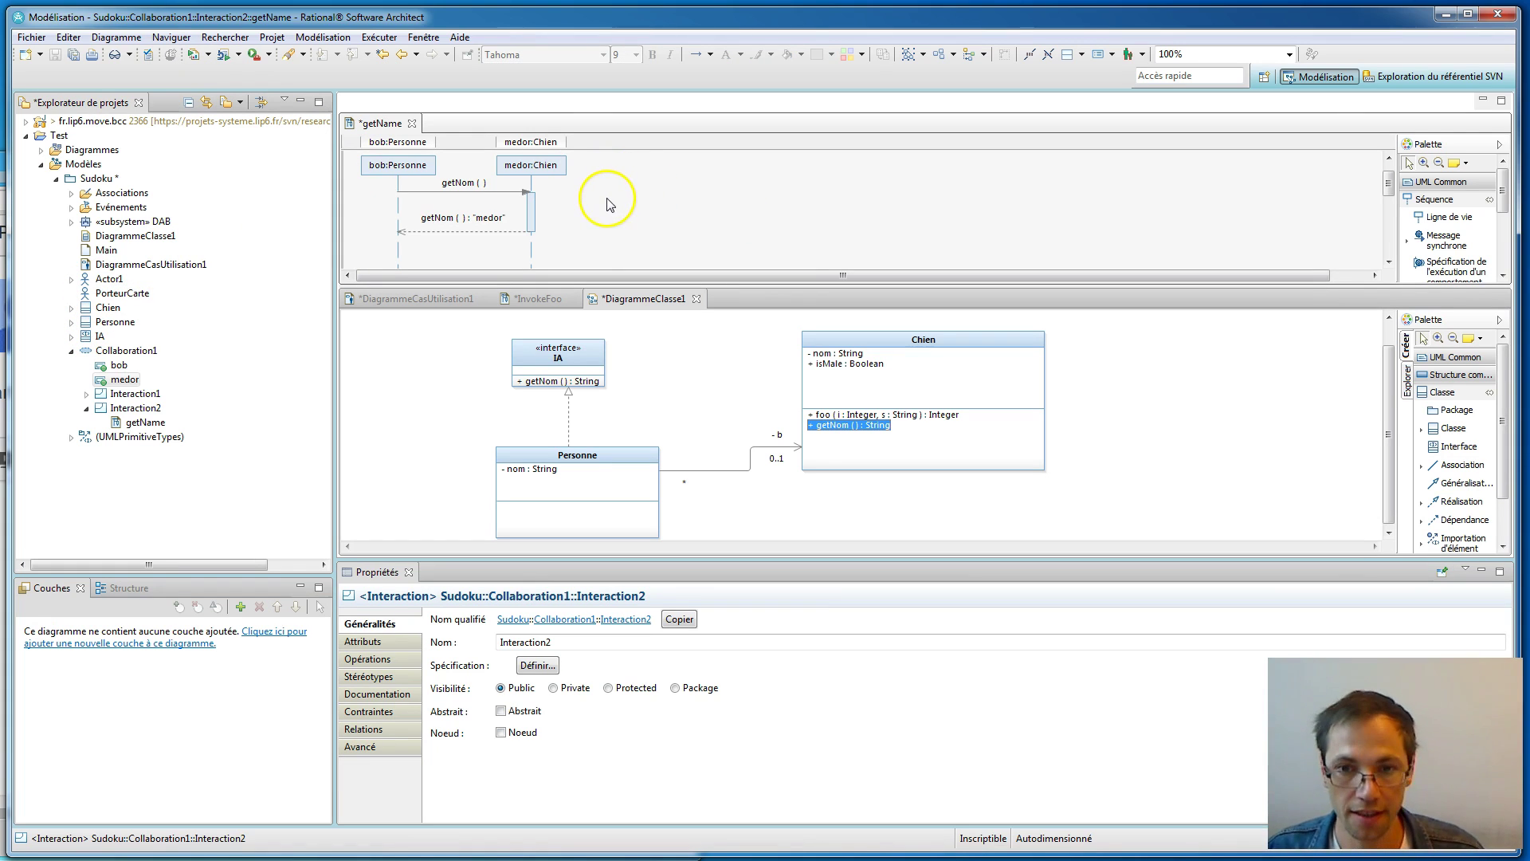
Step: Expand Interaction1 under Collaboration1 to examine both interactions and their diagrams alongside the shared bob and medor attributes
{"action": "left_click", "coordinate": [123, 380]}
{"action": "left_click", "coordinate": [86, 394]}
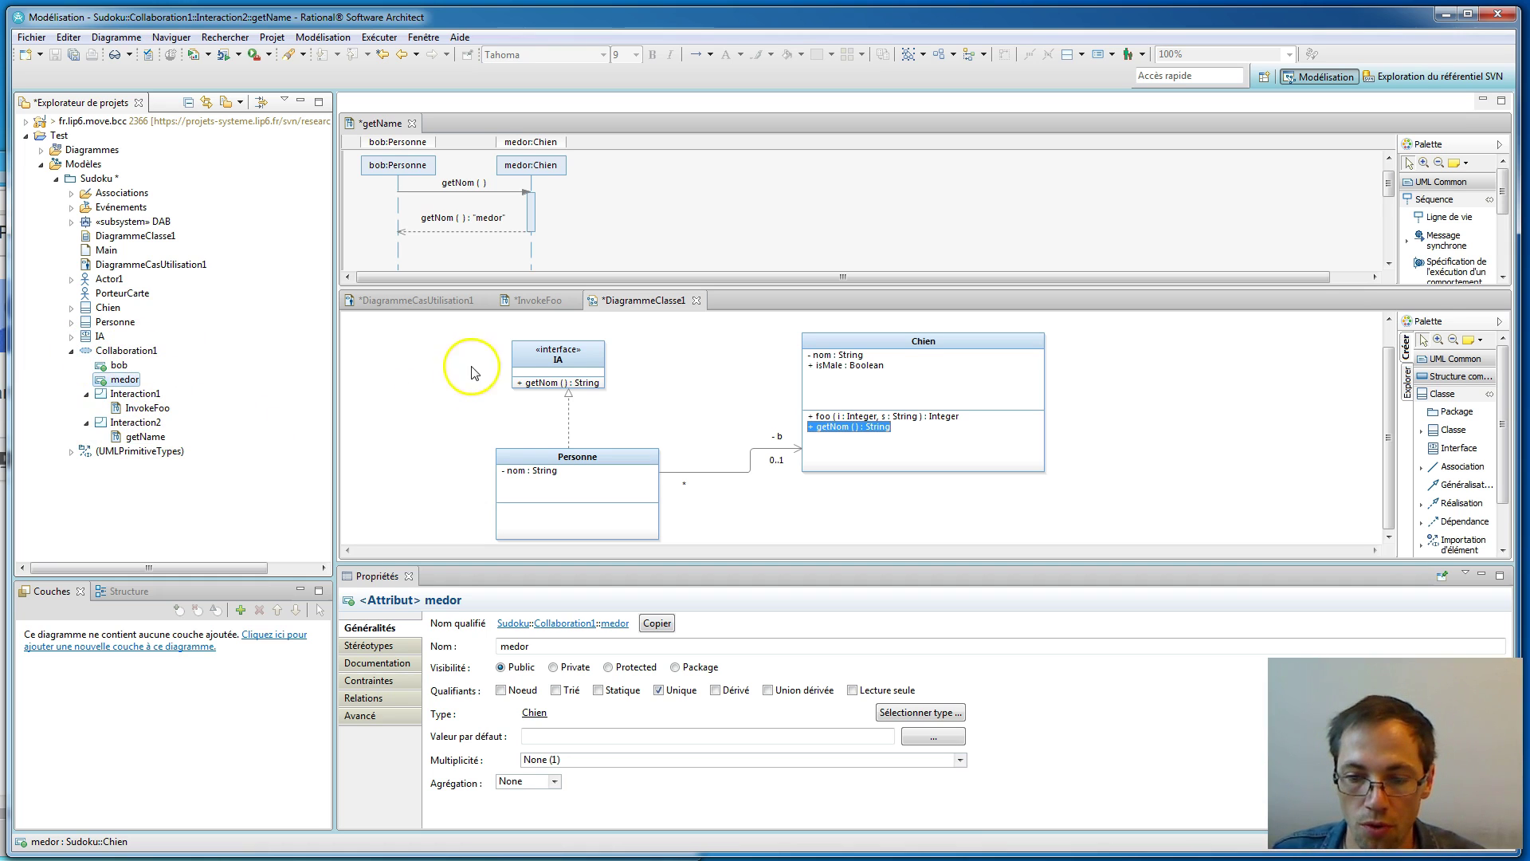
{"action": "left_click", "coordinate": [429, 387]}
{"action": "left_click", "coordinate": [429, 387]}
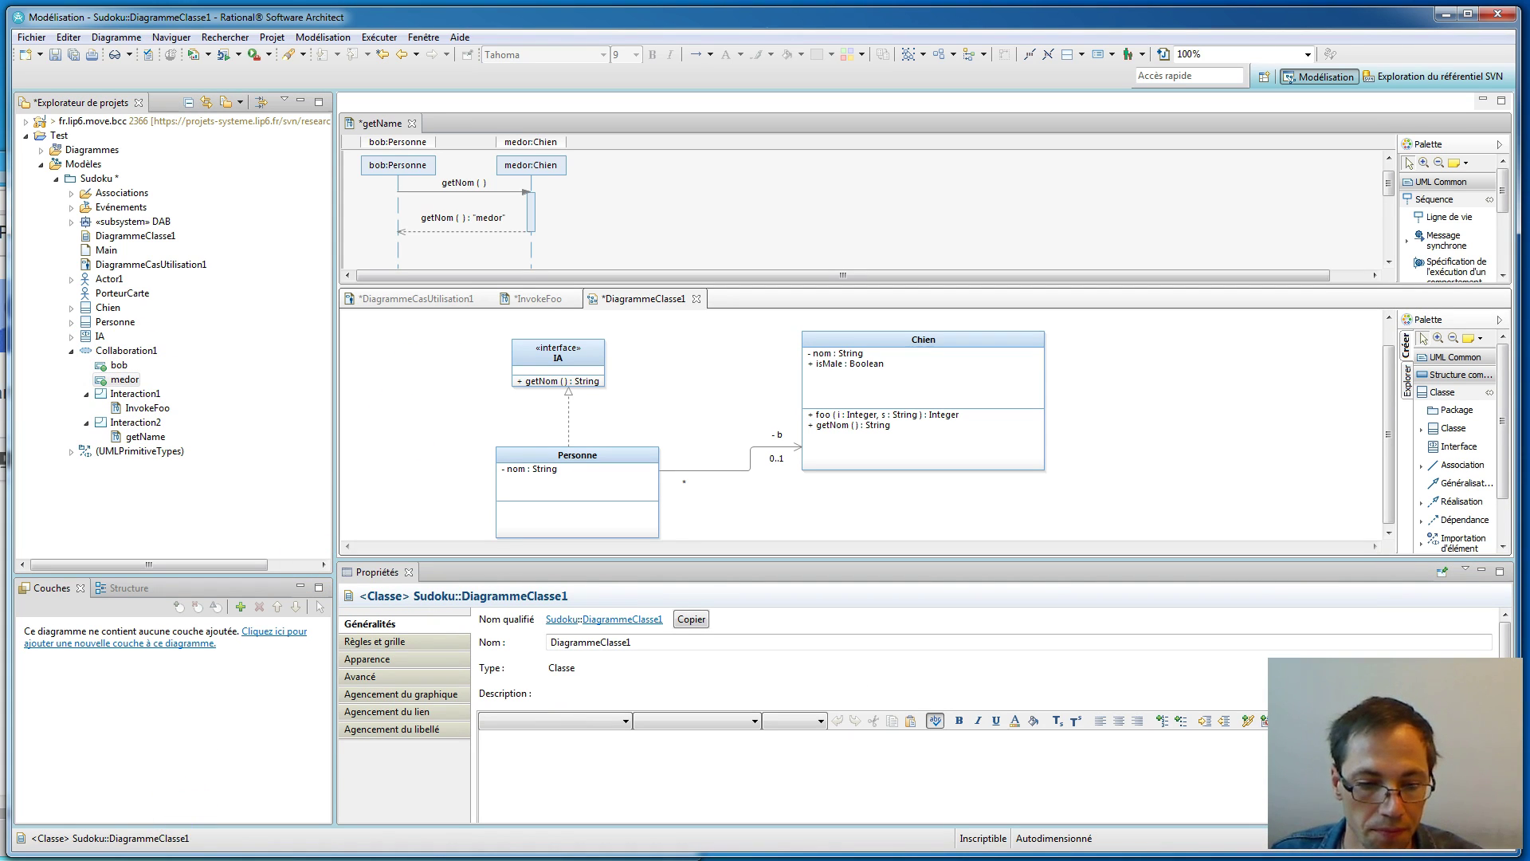